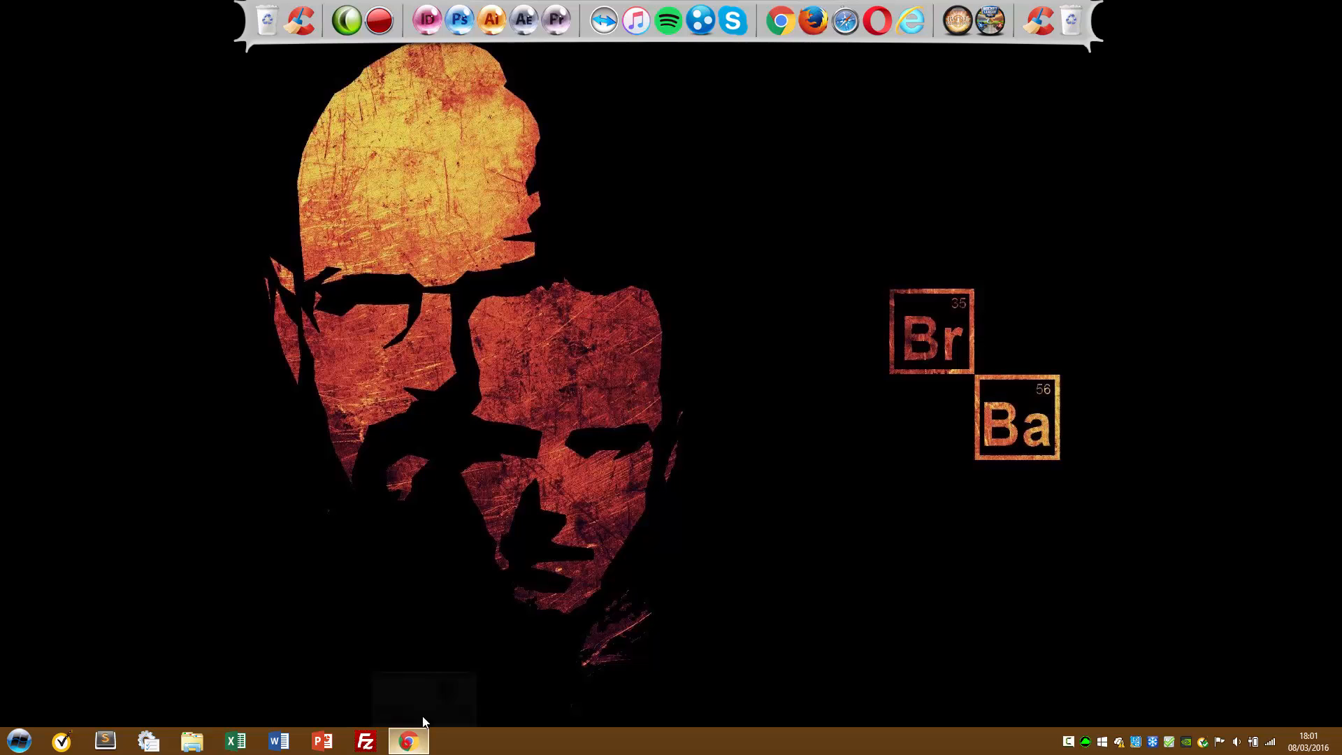
- View the IObit Start Menu 8 download page in Chrome and return to the desktop
click(409, 740)
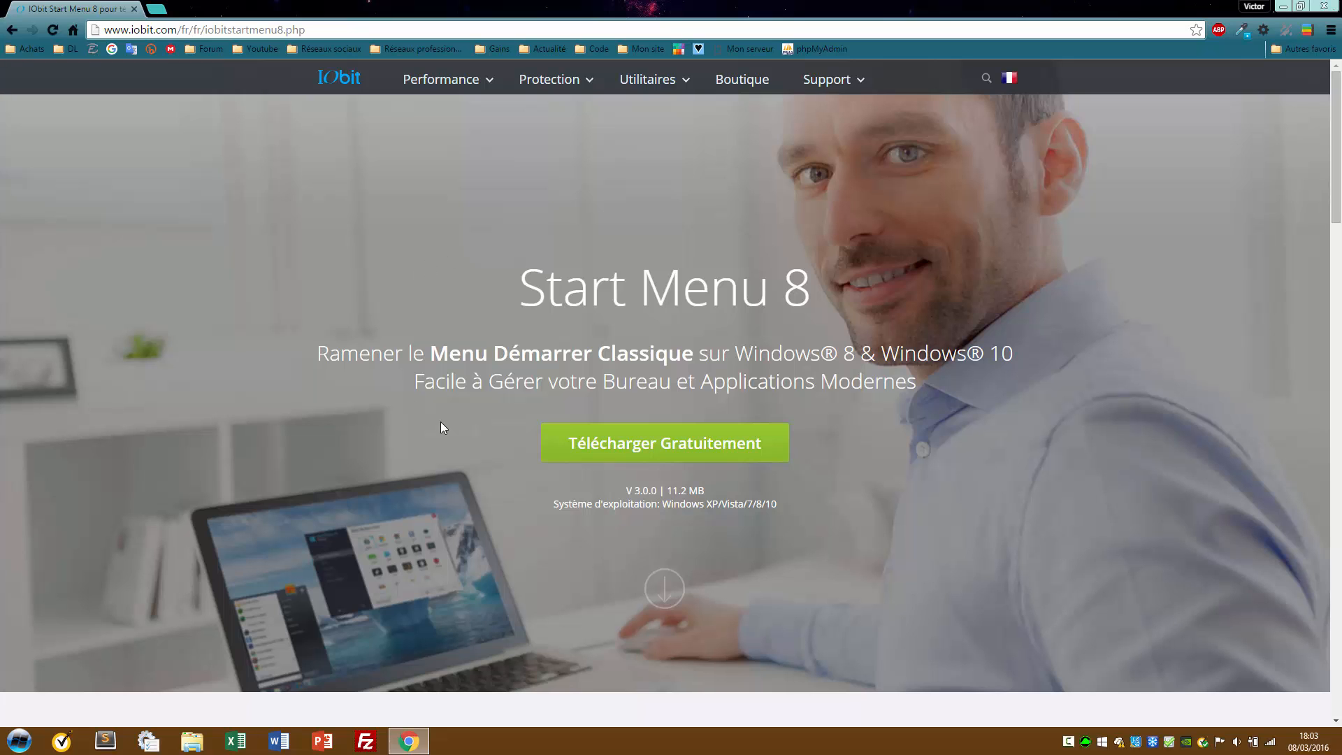
click(1282, 6)
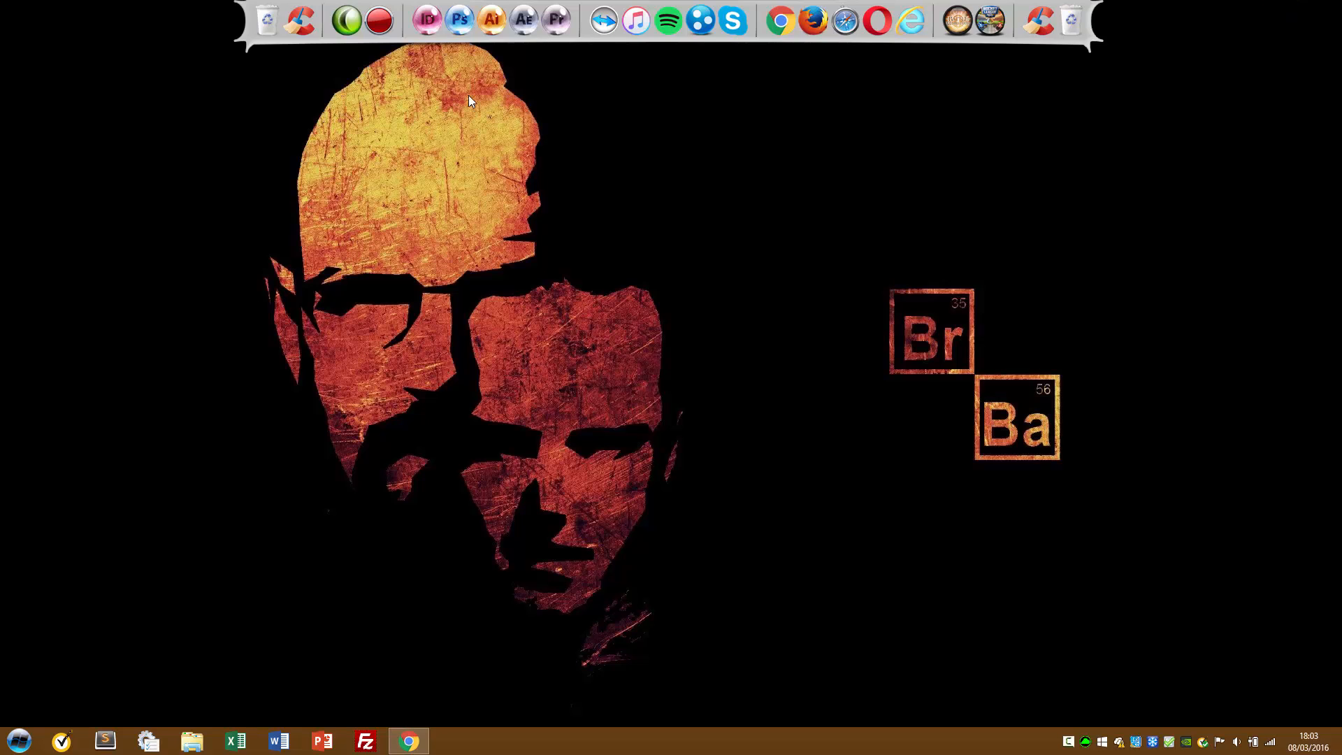
- Switch to Photoshop and open the image Logo Youtube 3 from the Logo folder
click(468, 36)
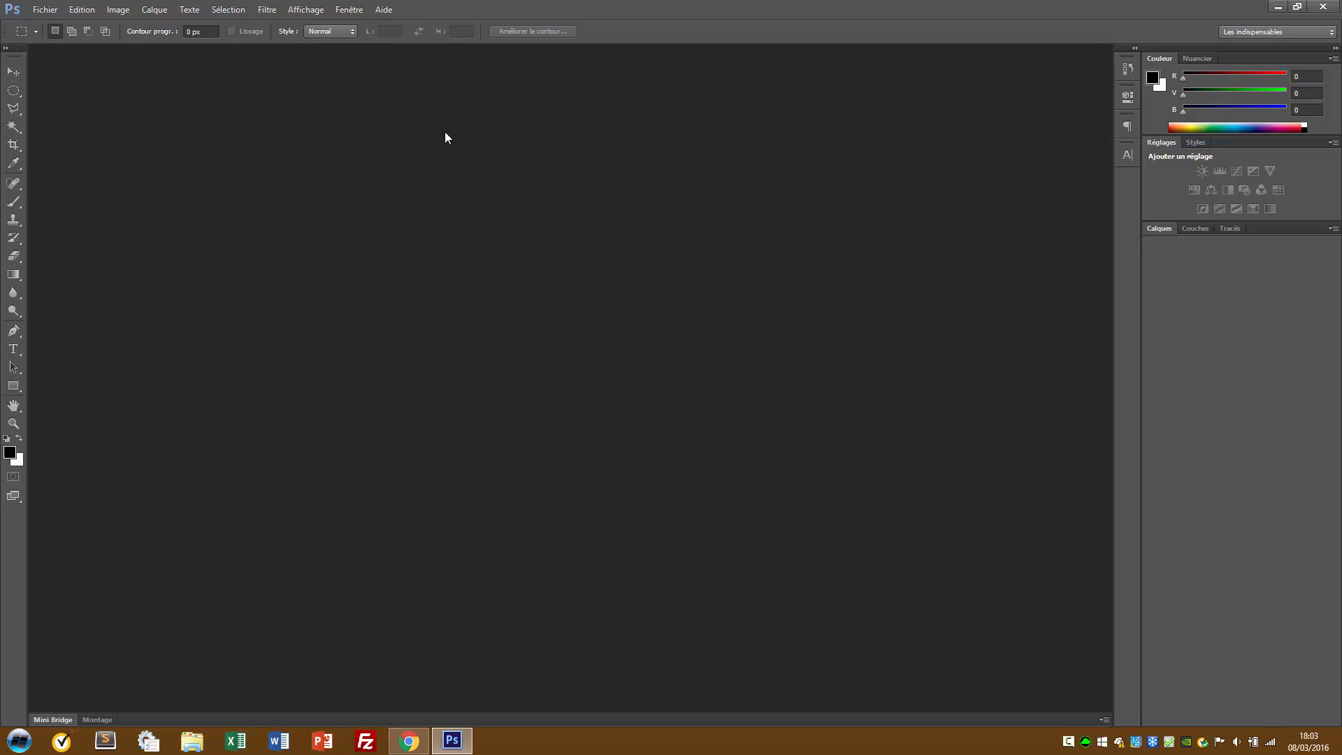
click(36, 15)
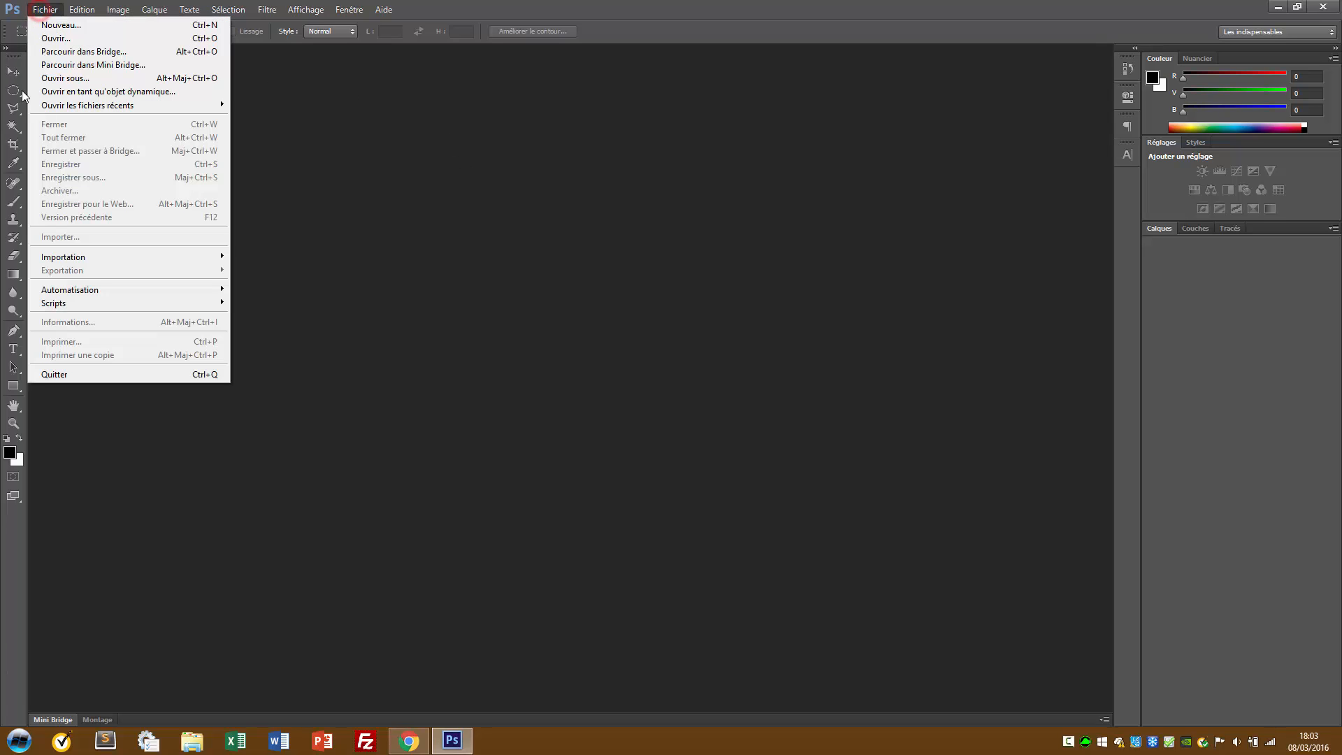
click(76, 38)
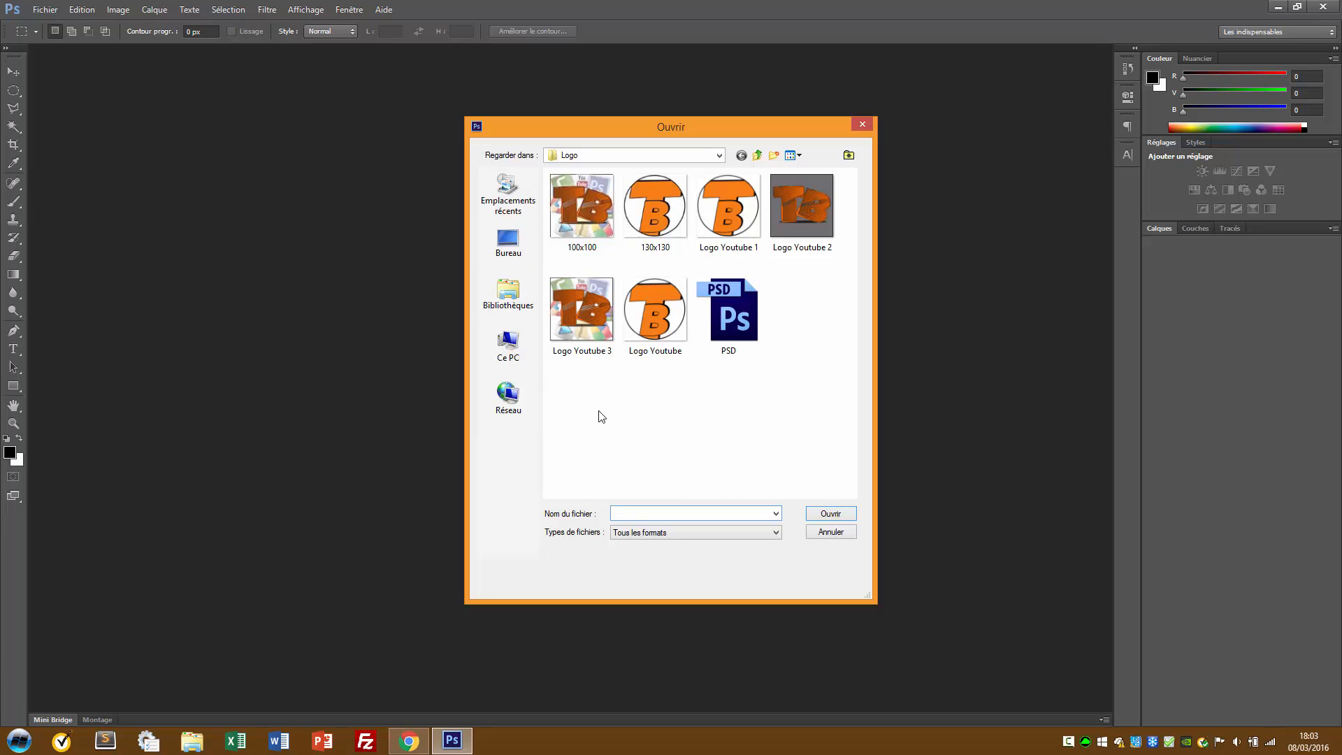
double_click(577, 333)
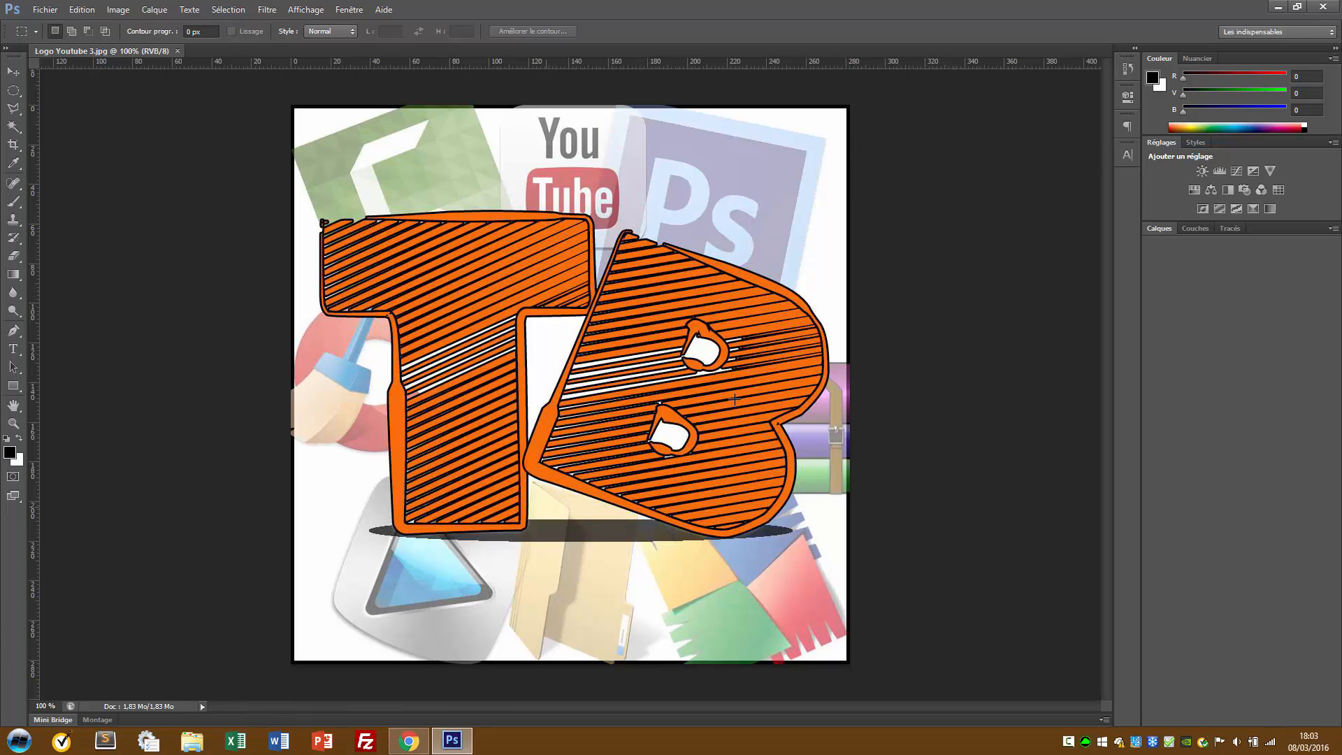
- Convert the locked background layer of the logo into a regular layer with the default settings
click(1157, 233)
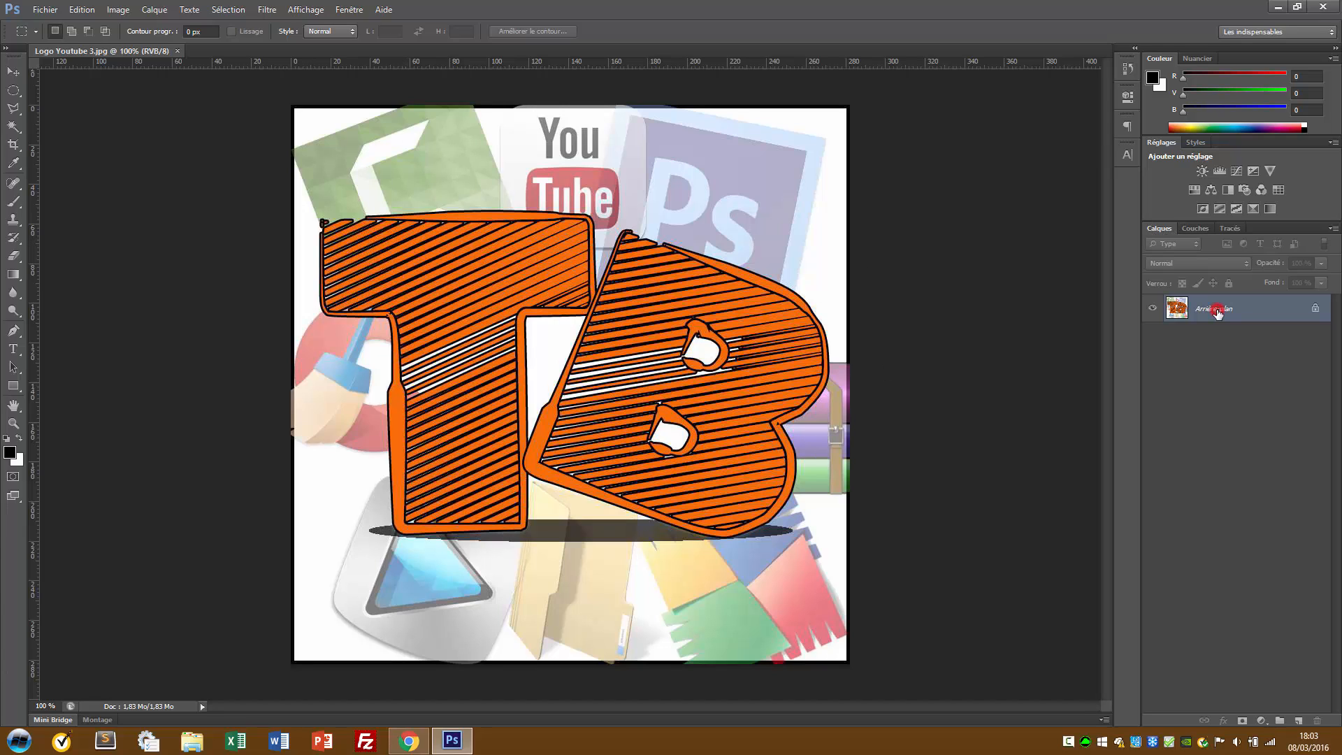
double_click(1214, 308)
click(621, 166)
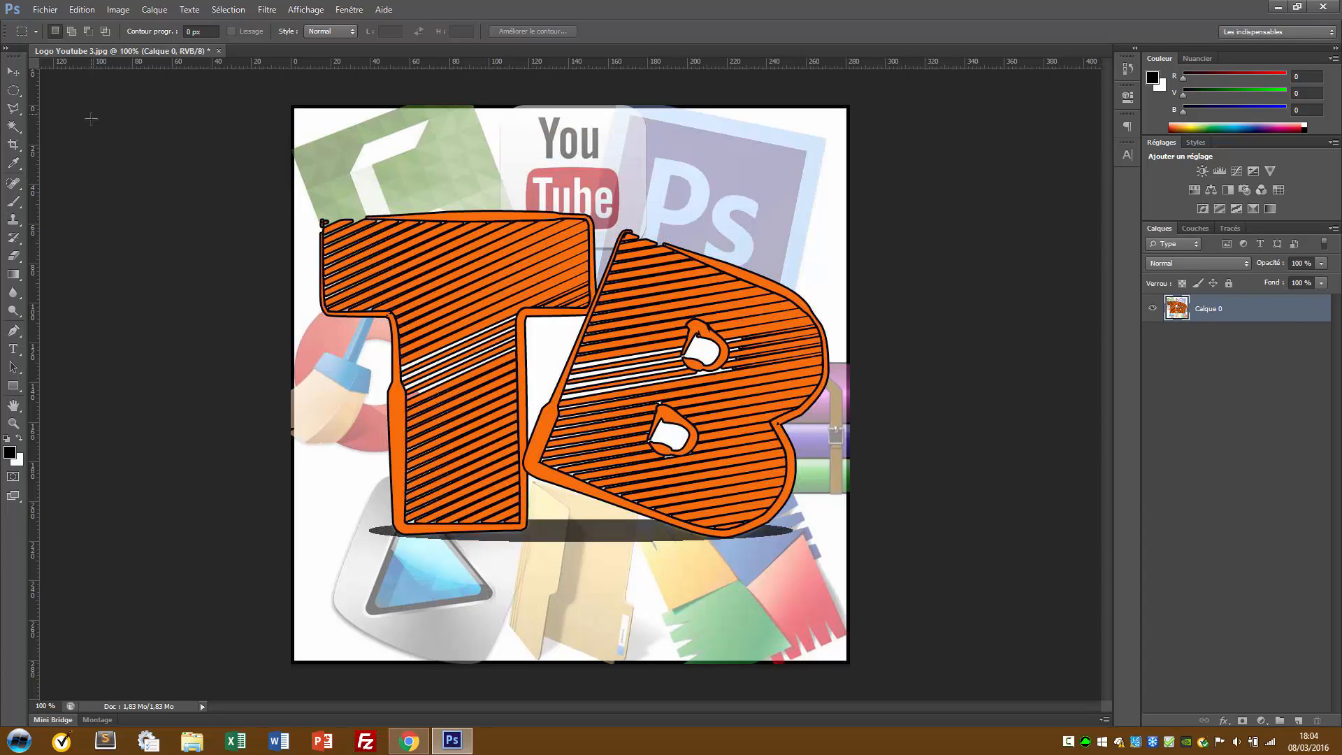
- Make a circular selection about 260 mm in diameter around the TB lettering and nudge it slightly up and to the left
click(15, 92)
mouse_move(577, 381)
mouse_down()
mouse_move(647, 342)
mouse_move(726, 250)
mouse_move(835, 69)
mouse_move(541, 304)
mouse_move(691, 218)
mouse_move(763, 148)
mouse_move(877, 112)
mouse_move(849, 59)
mouse_move(831, 56)
mouse_move(620, 234)
mouse_move(749, 164)
mouse_move(781, 100)
mouse_move(833, 43)
mouse_up()
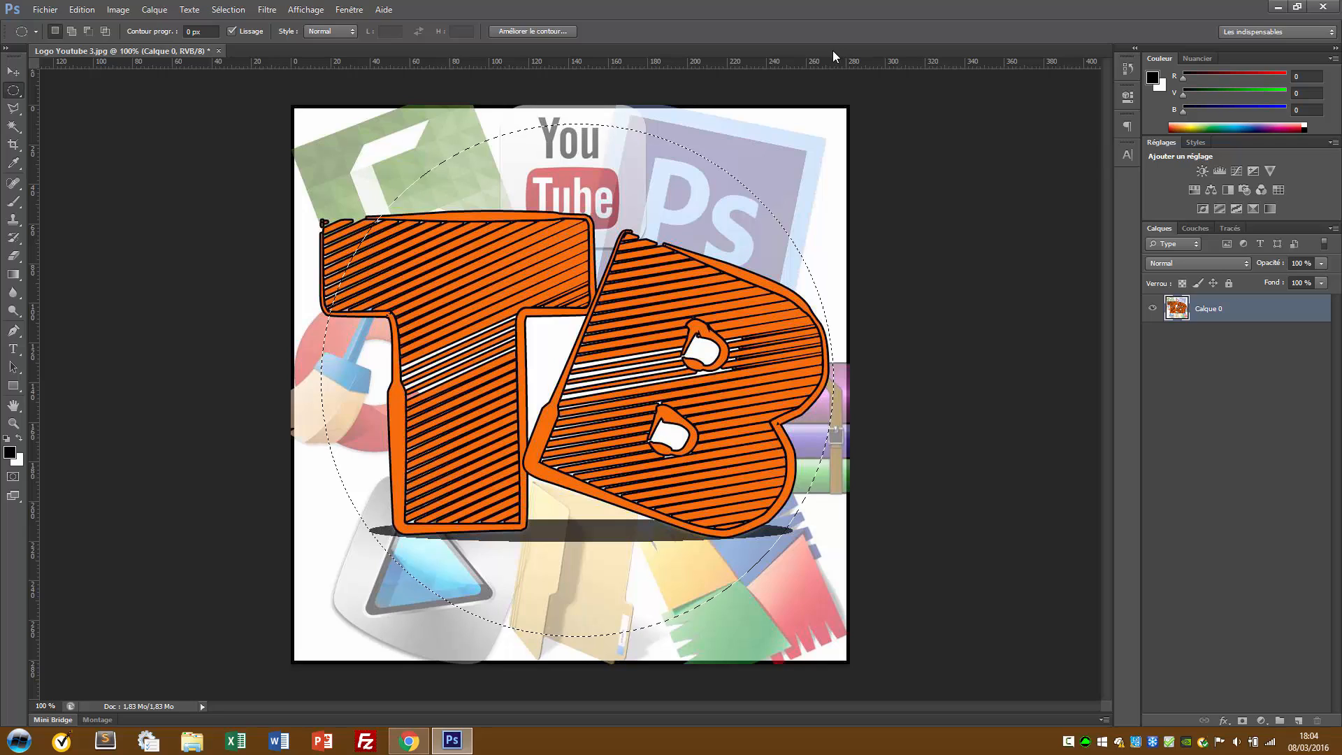
key(Right)
key(Right)
key(Right)
key(Right)
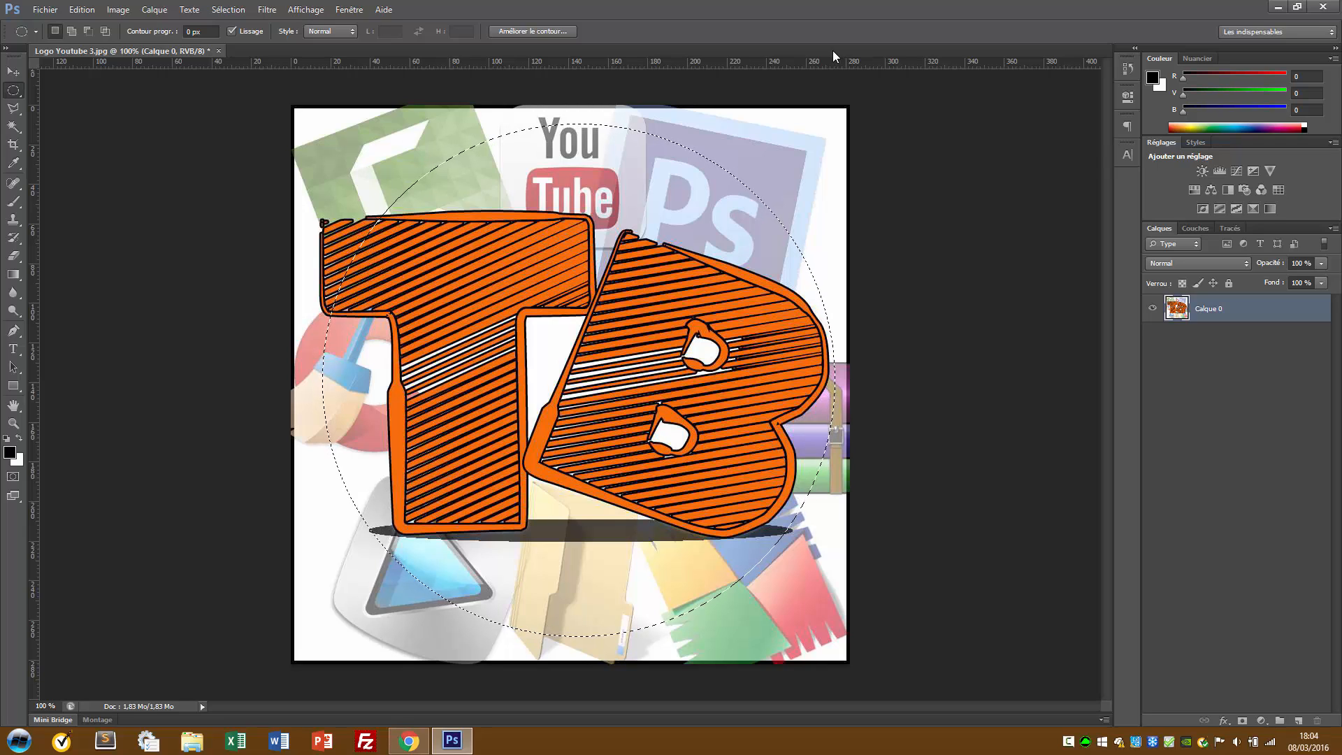
key(Up)
key(Up)
key(Up)
key(Left)
key(Left)
key(Left)
key(Left)
key(Left)
key(Left)
key(Left)
key(Left)
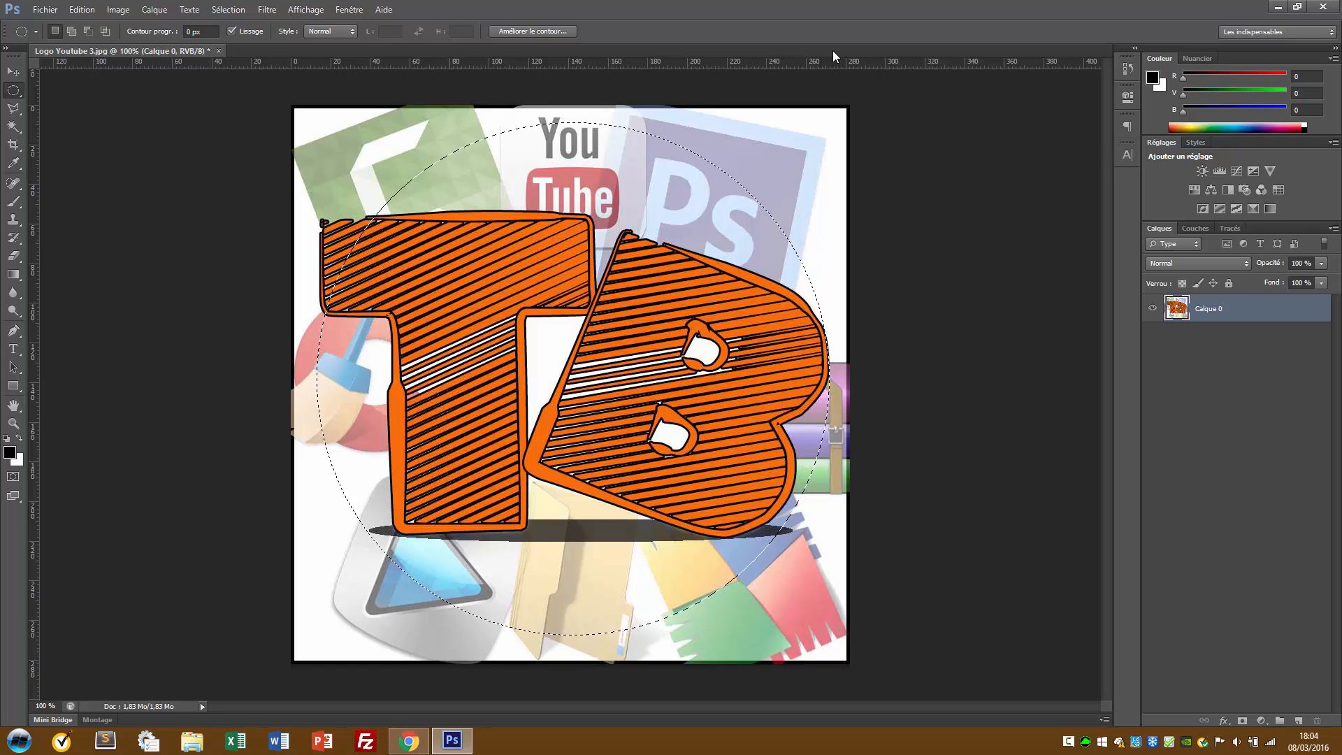
key(Up)
key(Up)
key(Up)
key(Up)
key(Right)
key(Right)
key(Right)
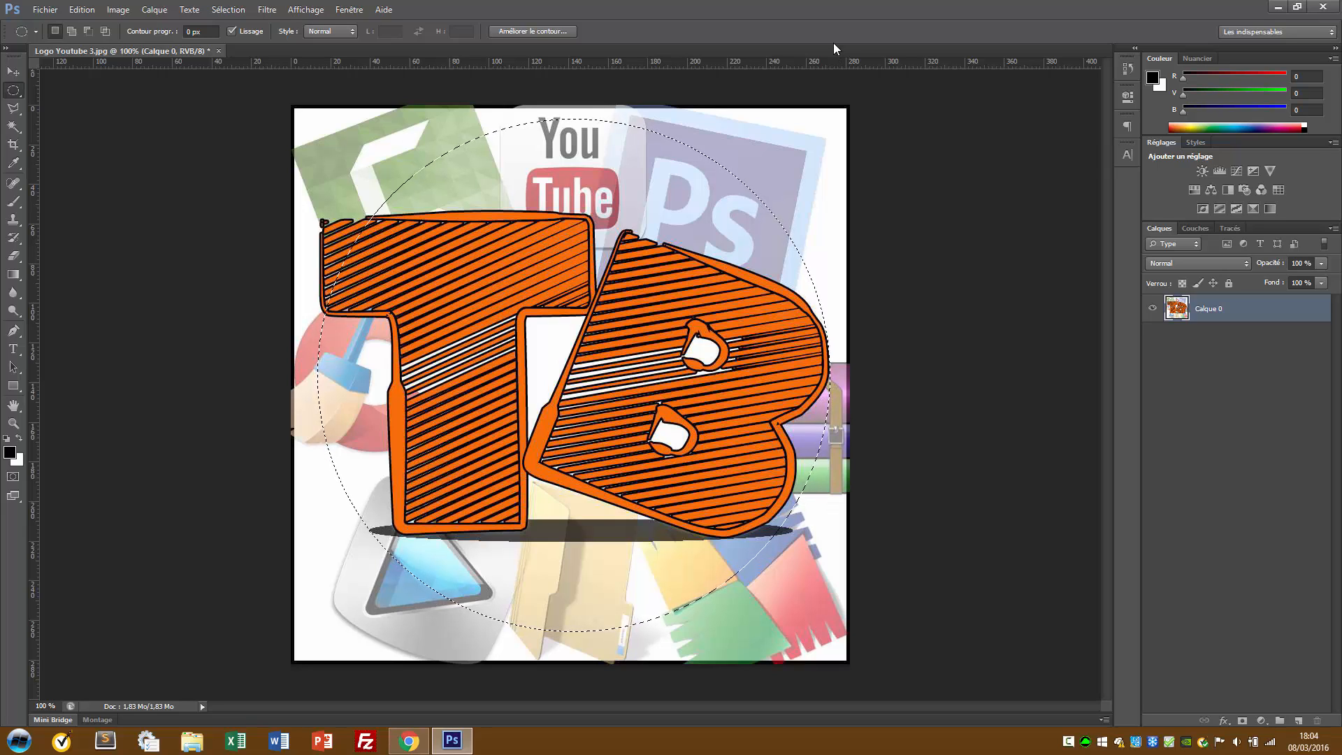
- Invert the circular selection, delete the image area outside the circle and deselect
right_click(544, 280)
click(570, 305)
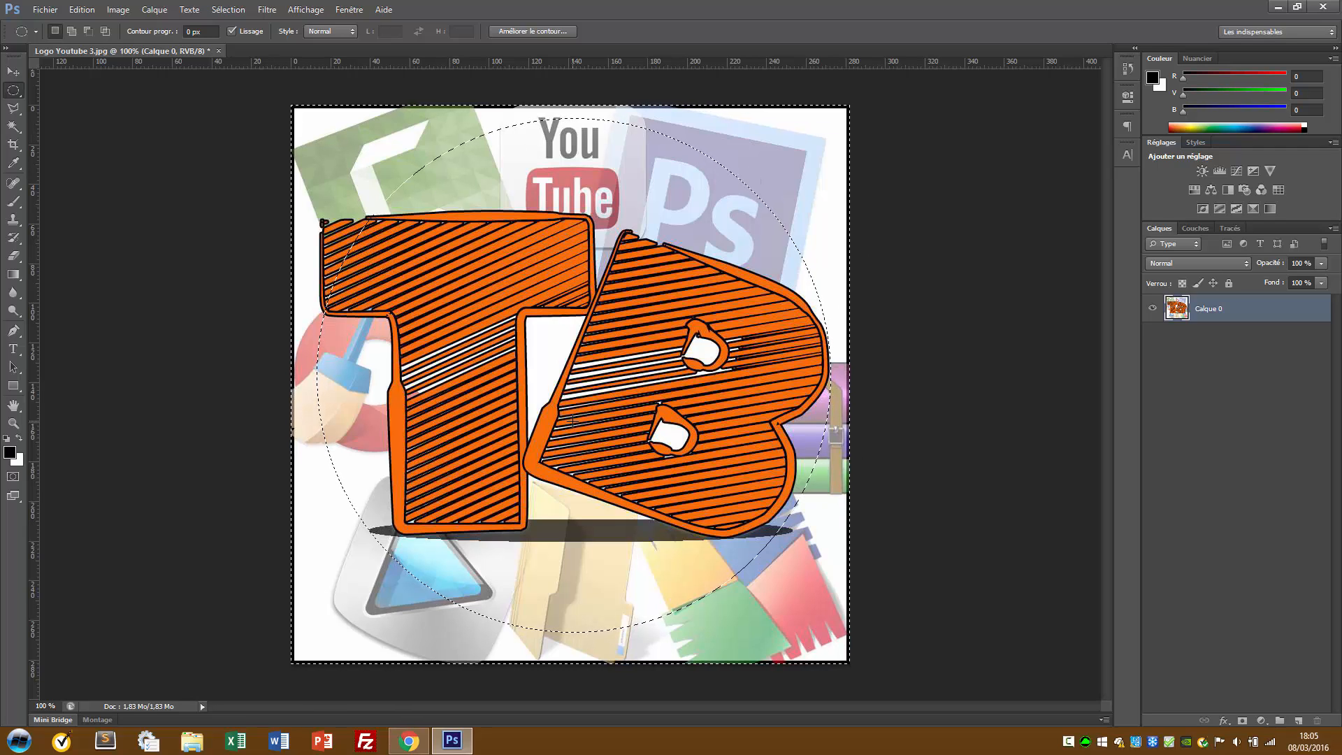
key(Delete)
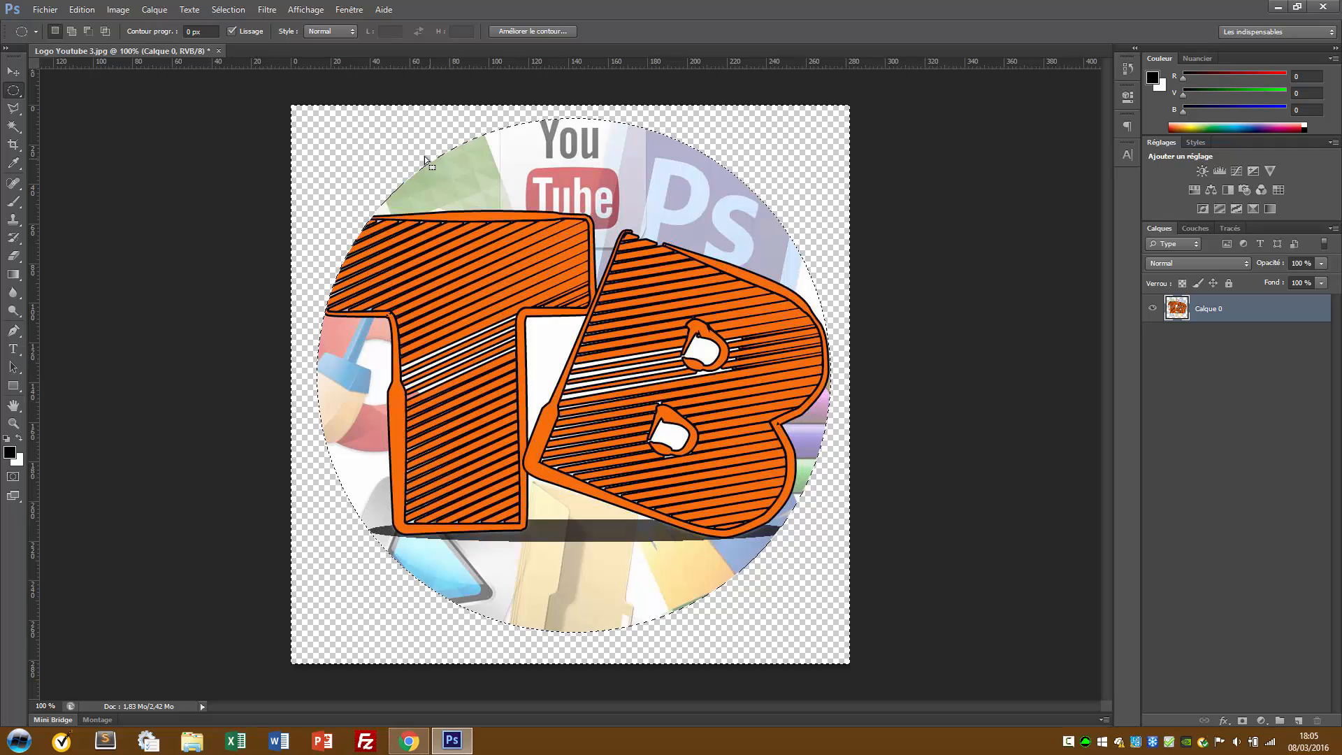
click(222, 10)
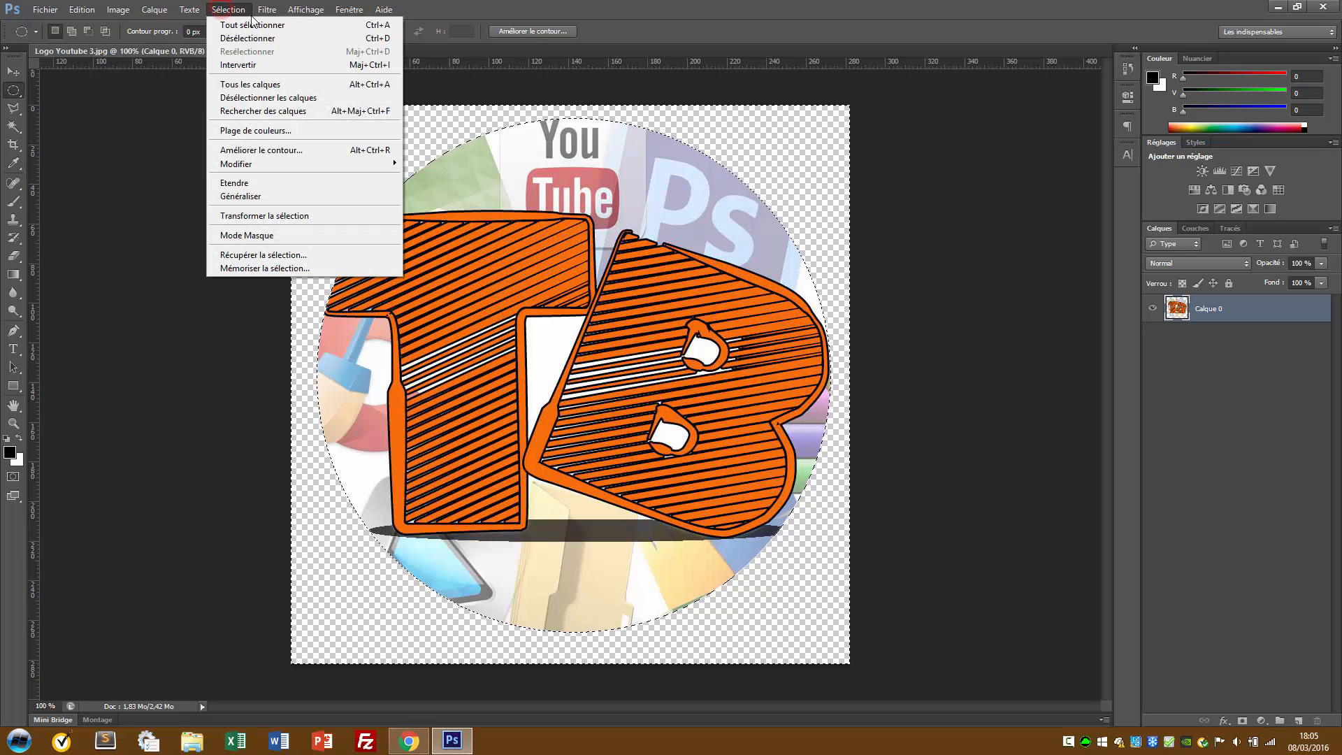
click(246, 40)
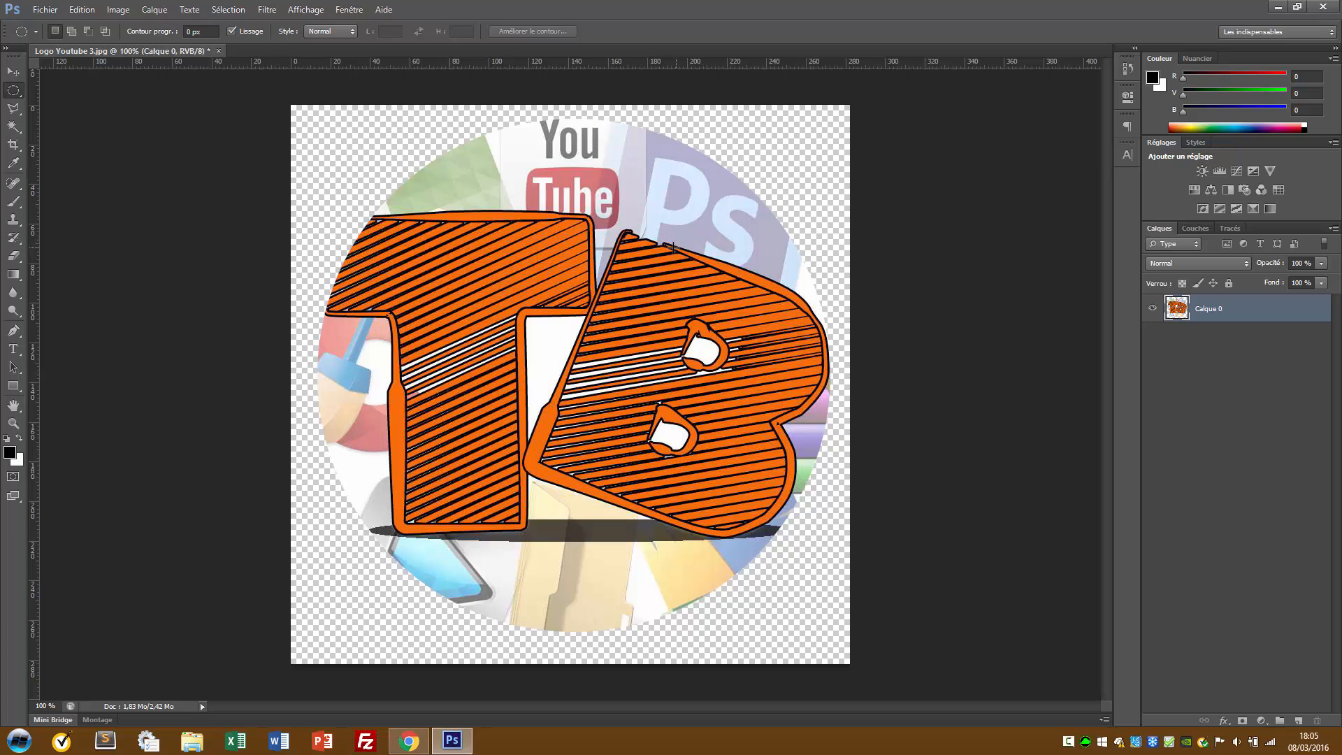
- Start a Save for Web export of the round logo in PNG-24 format
click(44, 9)
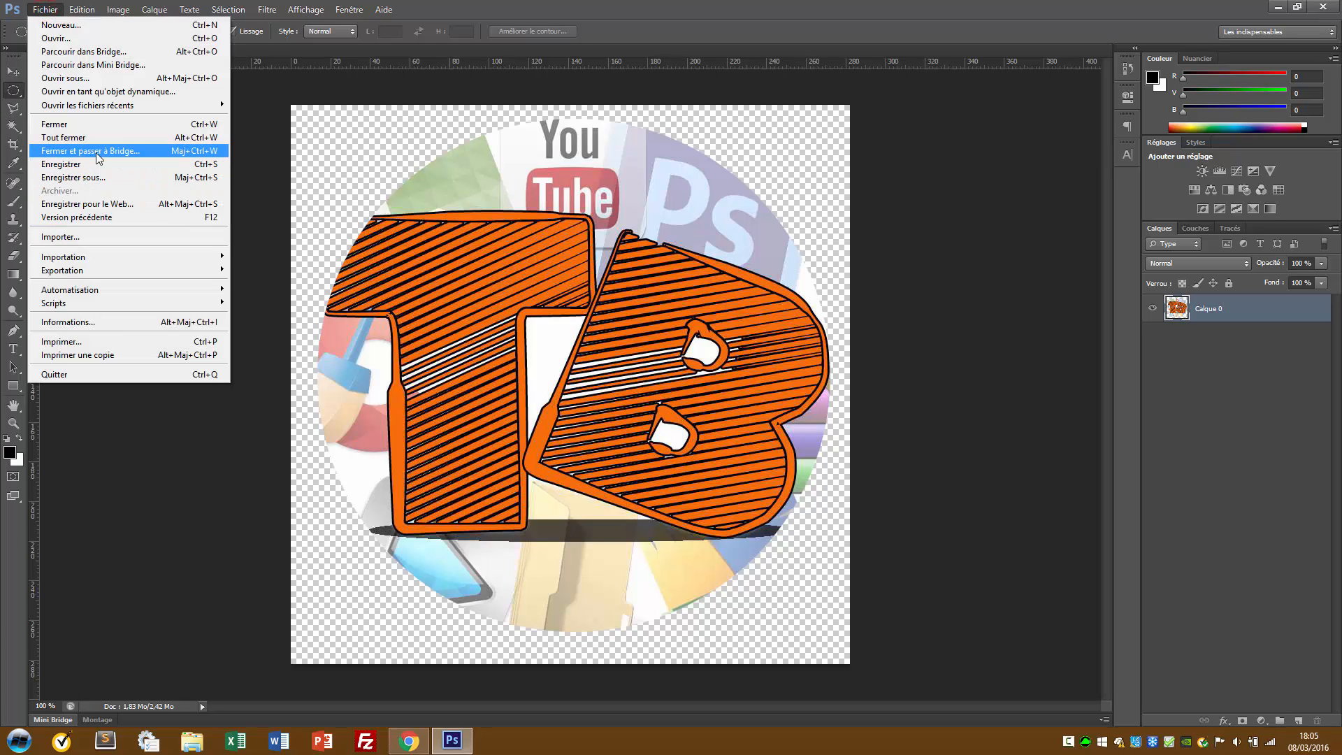
click(87, 203)
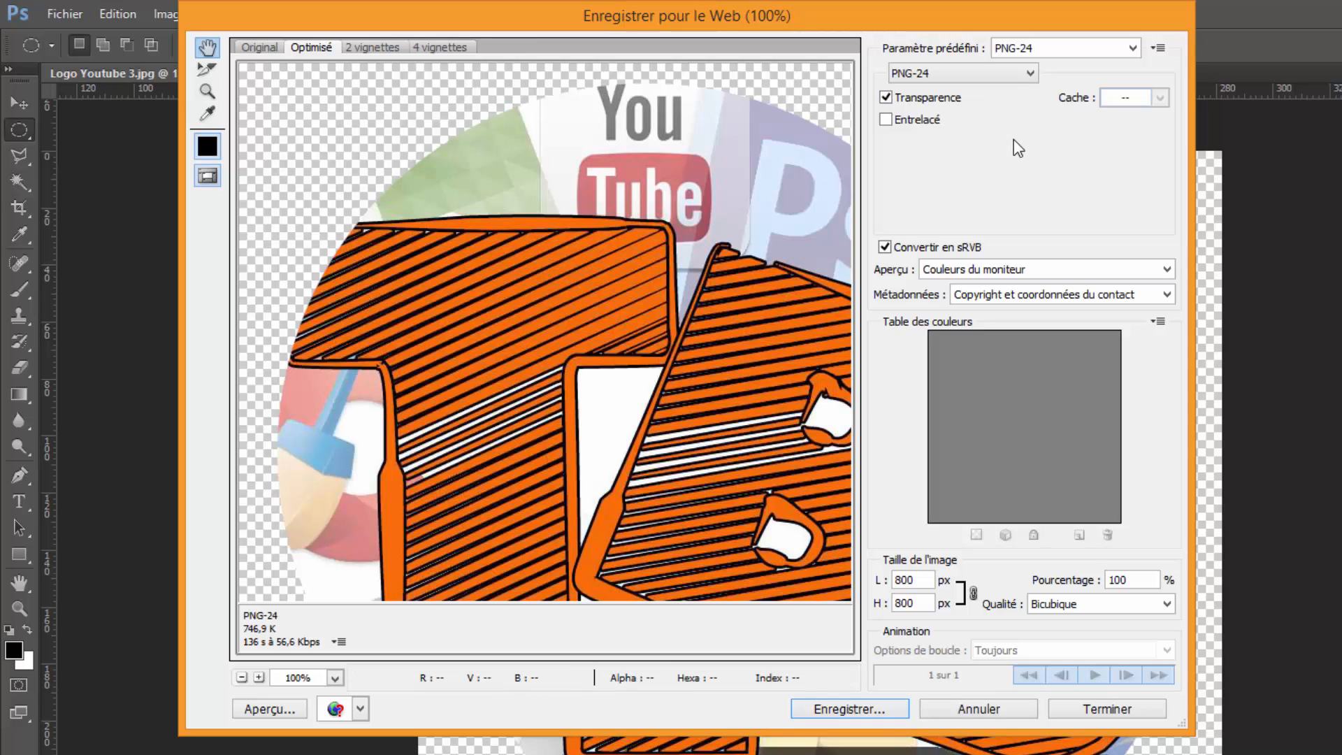
click(955, 81)
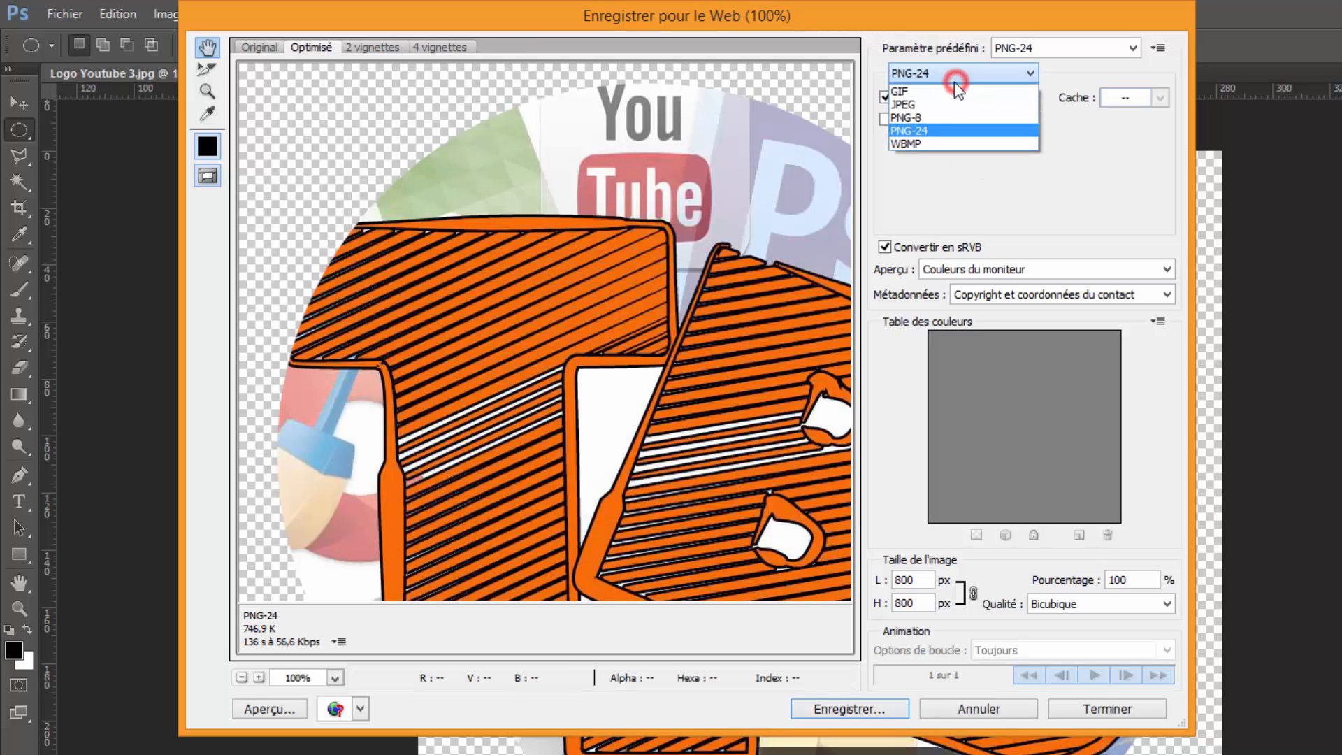
click(926, 128)
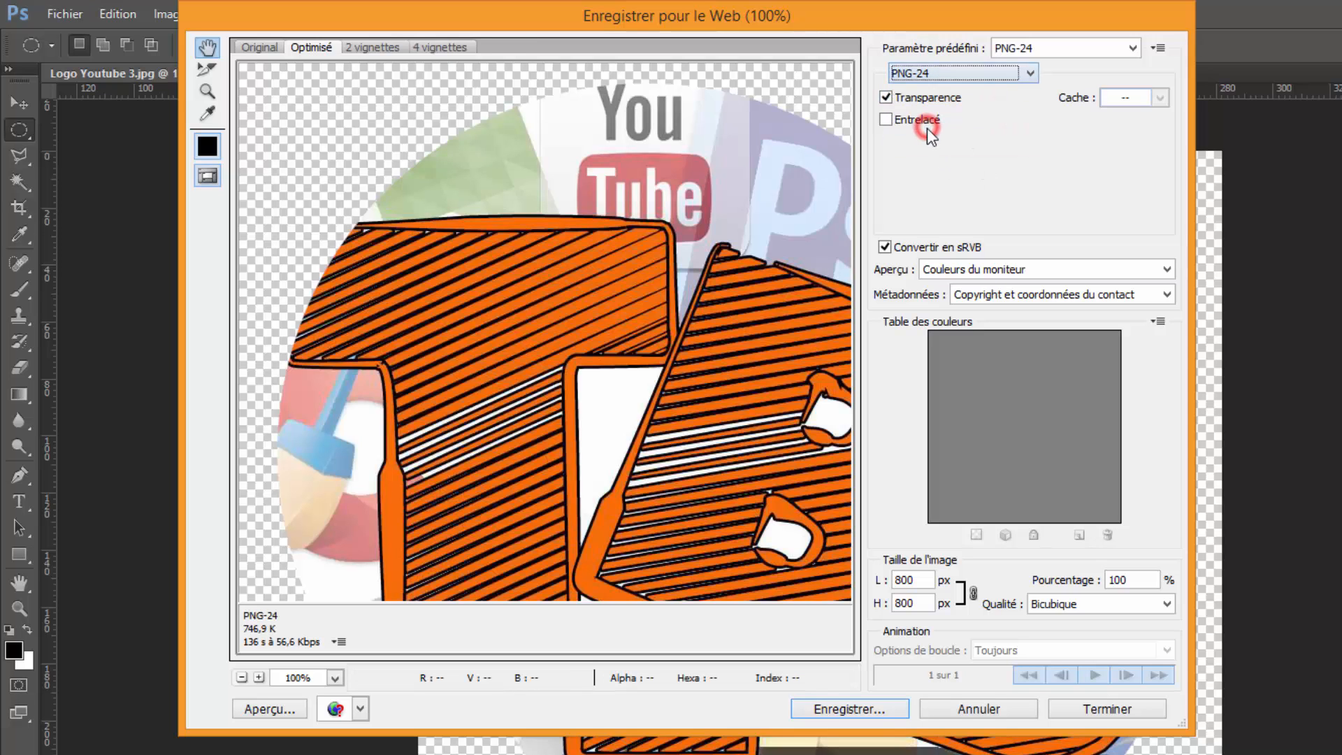
- Try 54 px and 48 px as the width of the exported image
double_click(918, 577)
text(5)
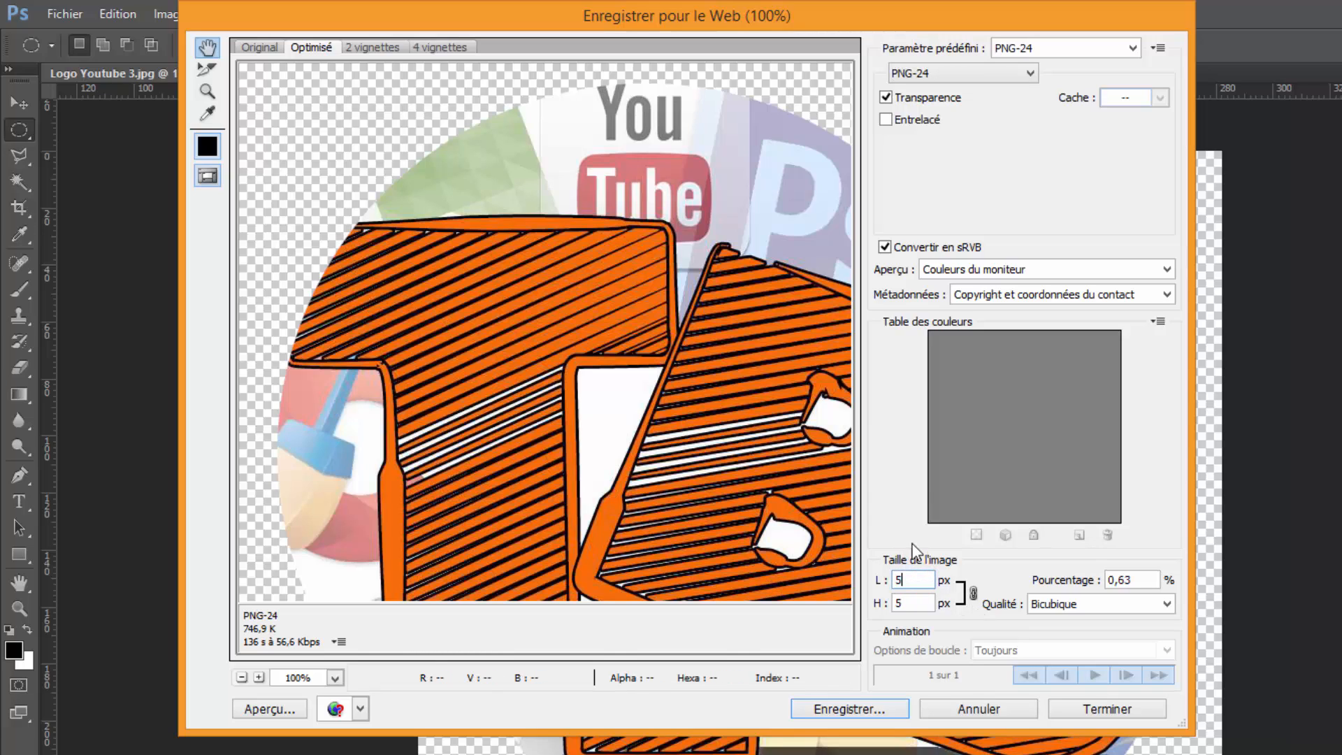
text(4)
double_click(915, 579)
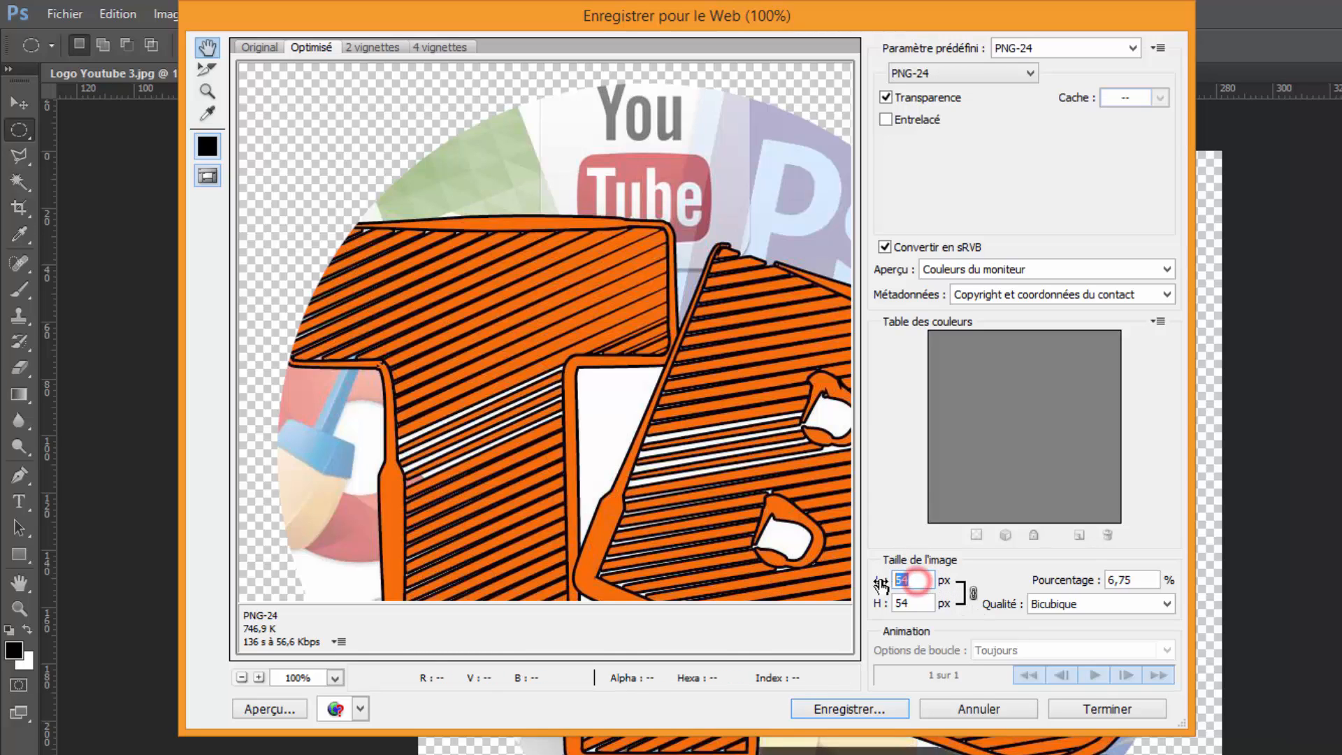
text(48)
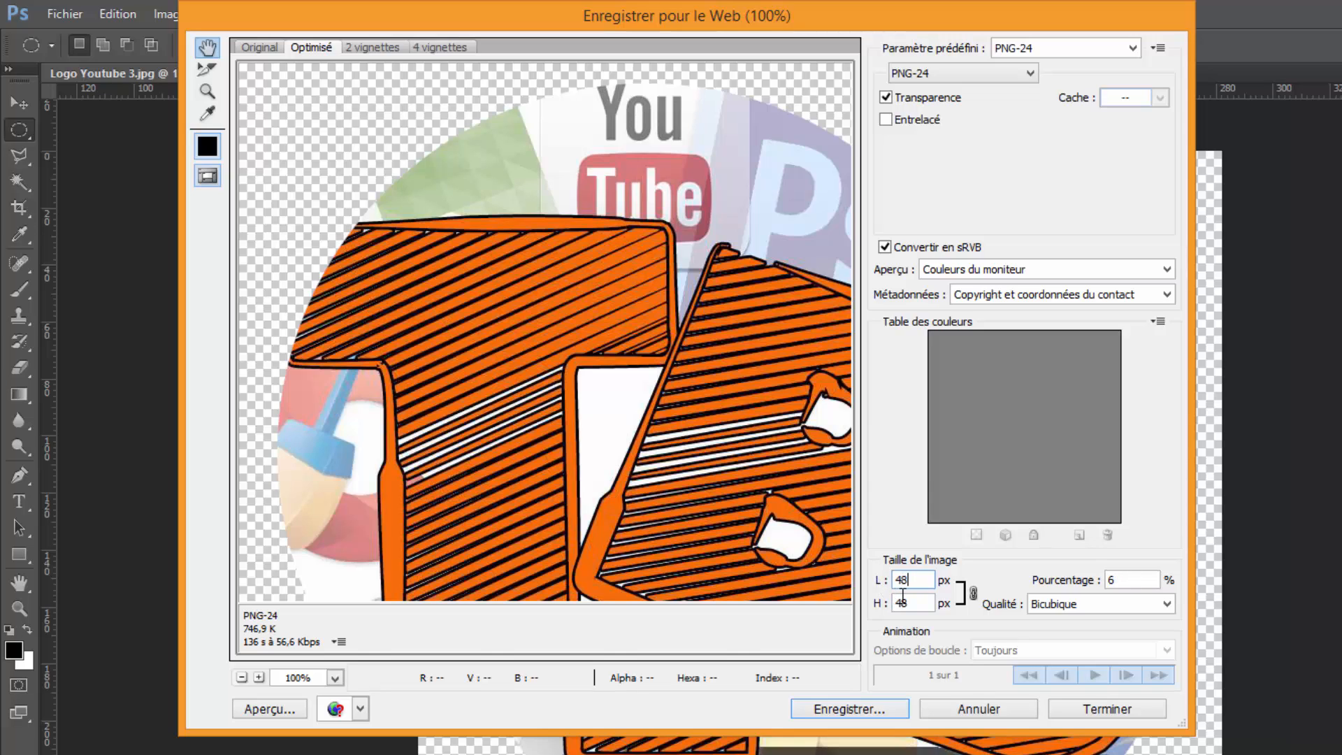
double_click(911, 580)
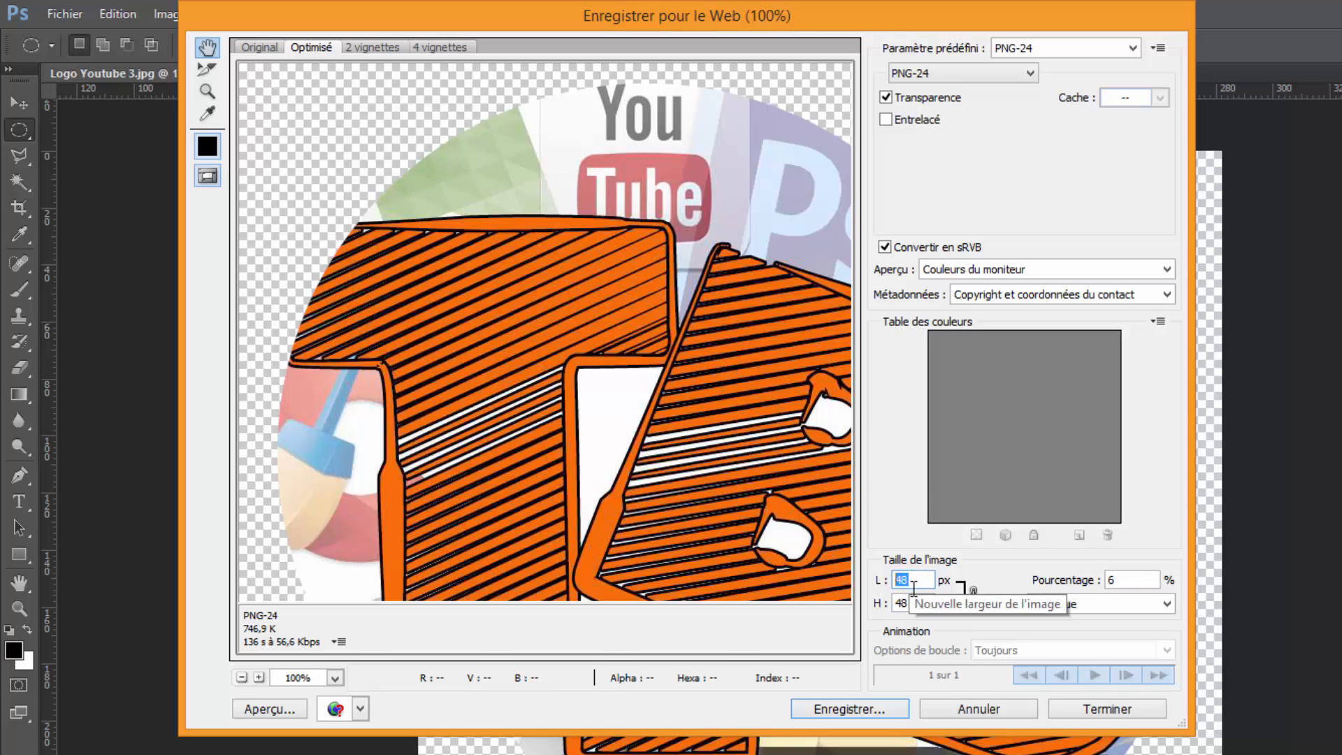
text(54)
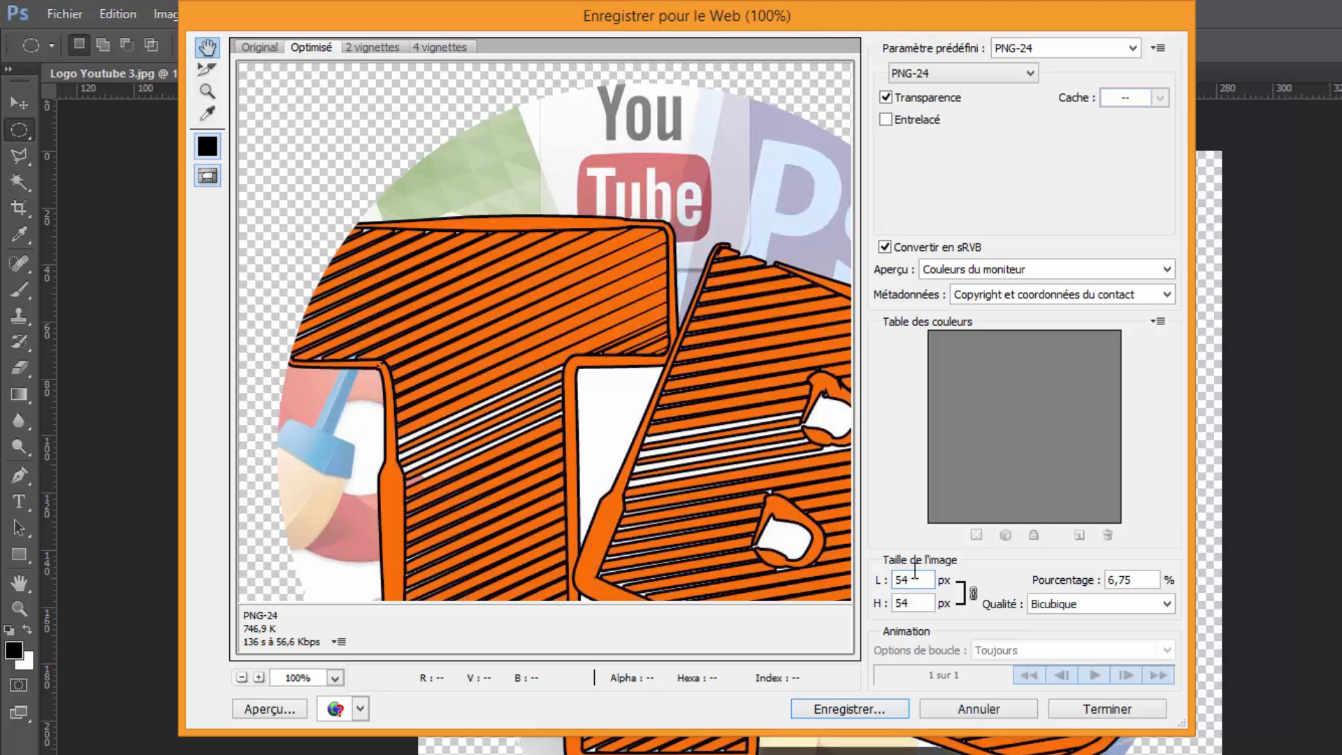
key(BackSpace)
key(BackSpace)
text(48)
- Set the exported image size to 50 × 50 px
key(BackSpace)
key(BackSpace)
text(50)
click(912, 602)
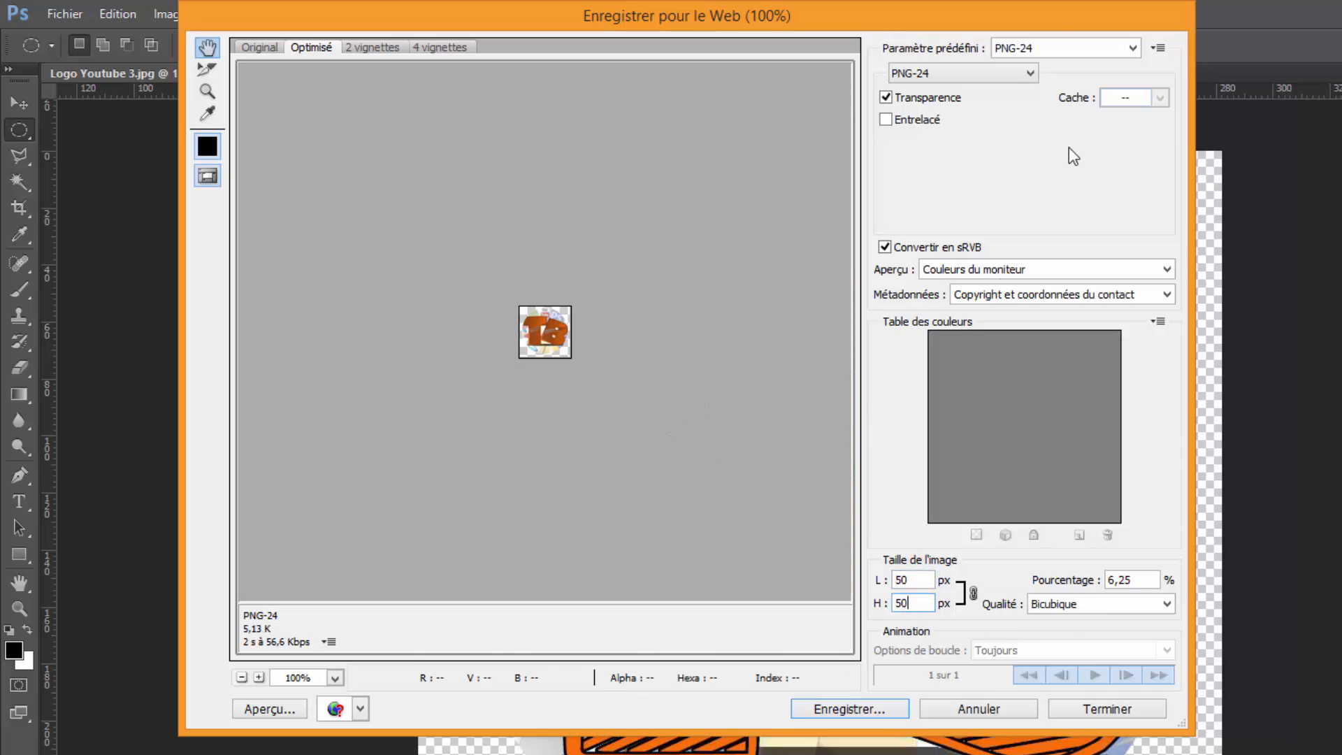
- Save the optimized image to the desktop under the file name 1
click(821, 714)
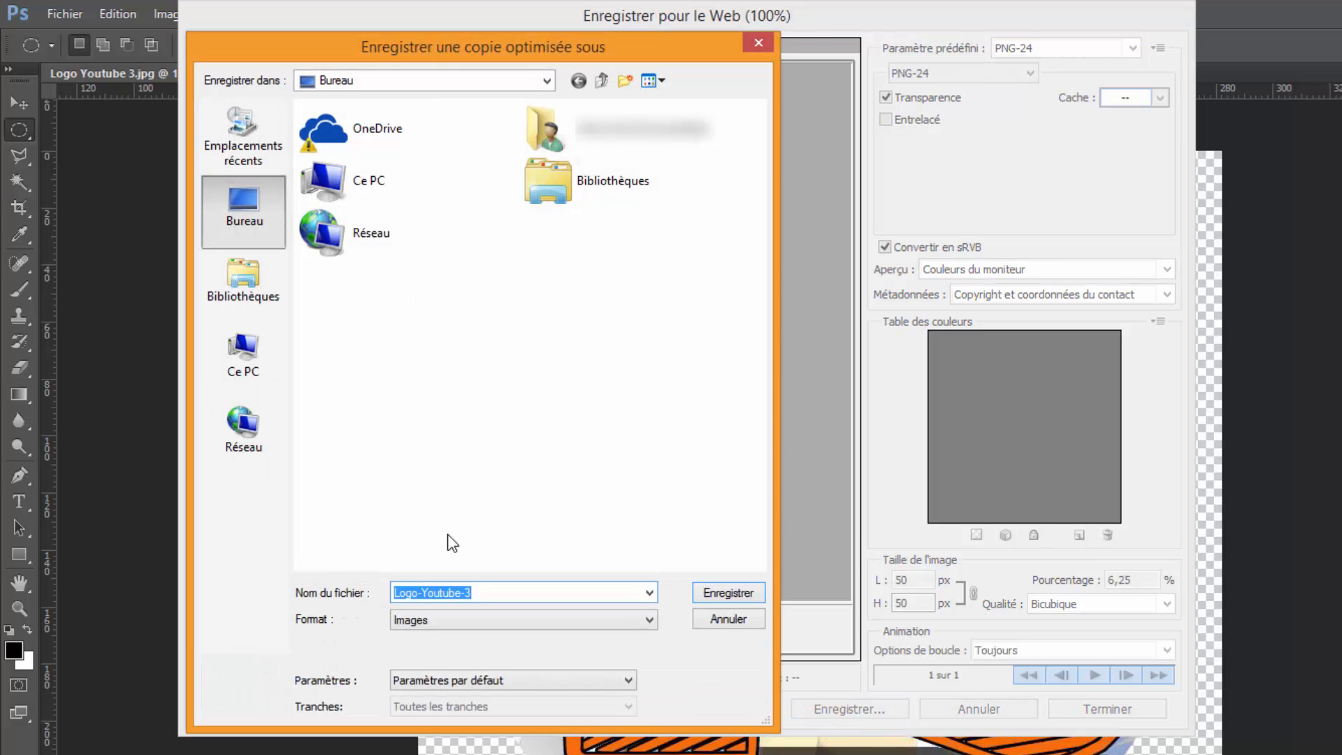
text(1)
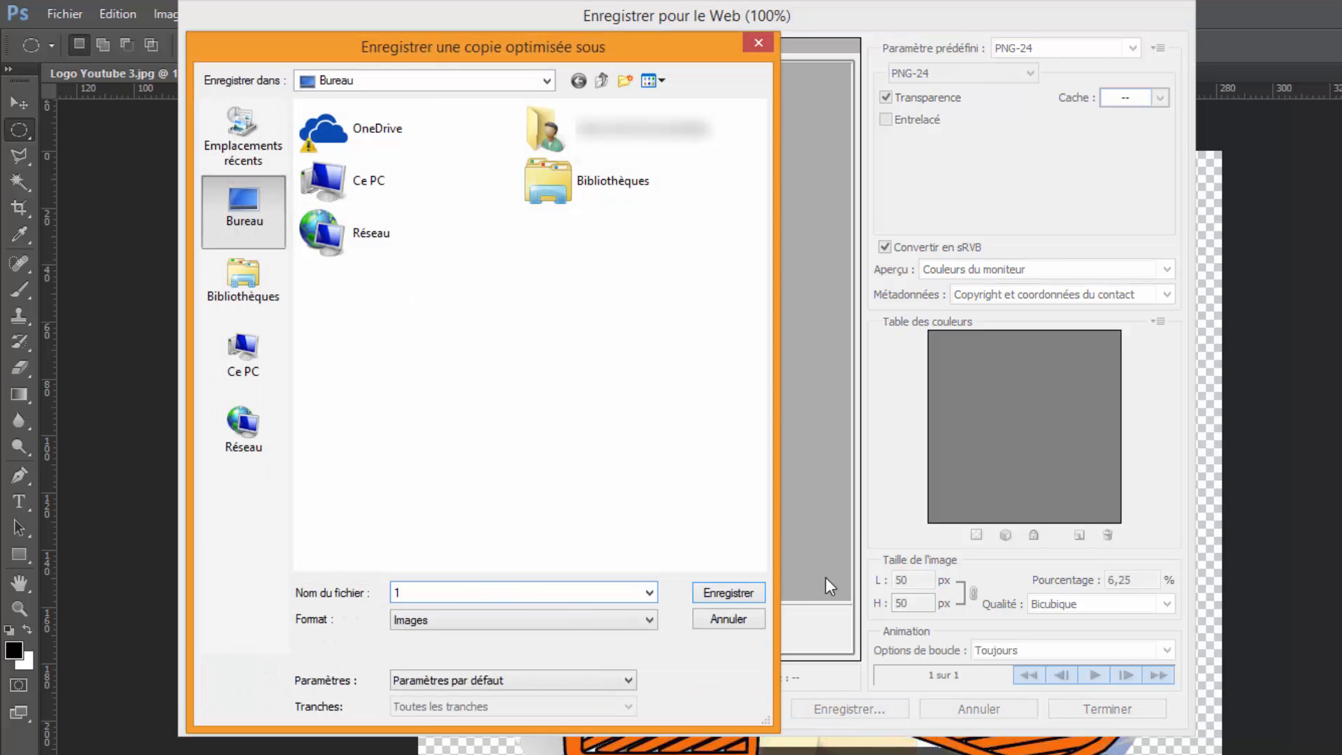
click(718, 594)
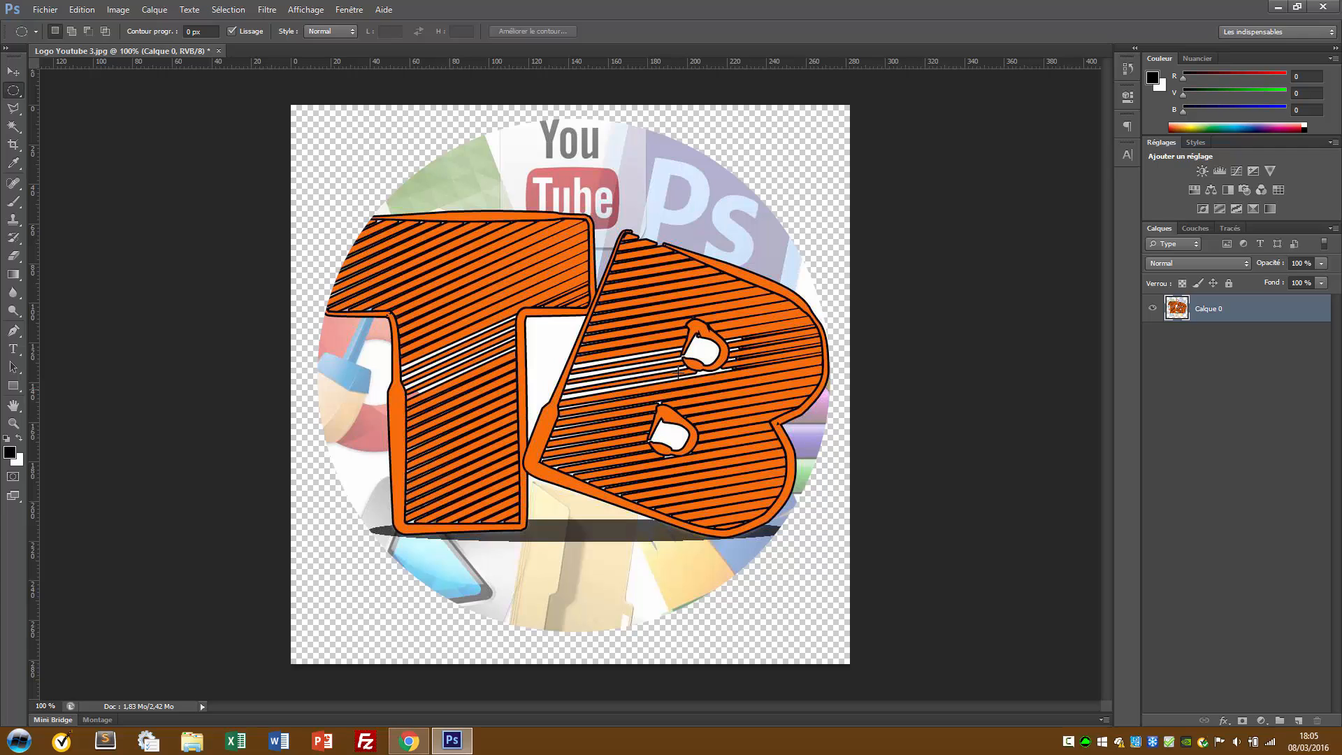
- Examine the Start button on the desktop by opening and closing the Start menu, and return to Photoshop
click(1273, 6)
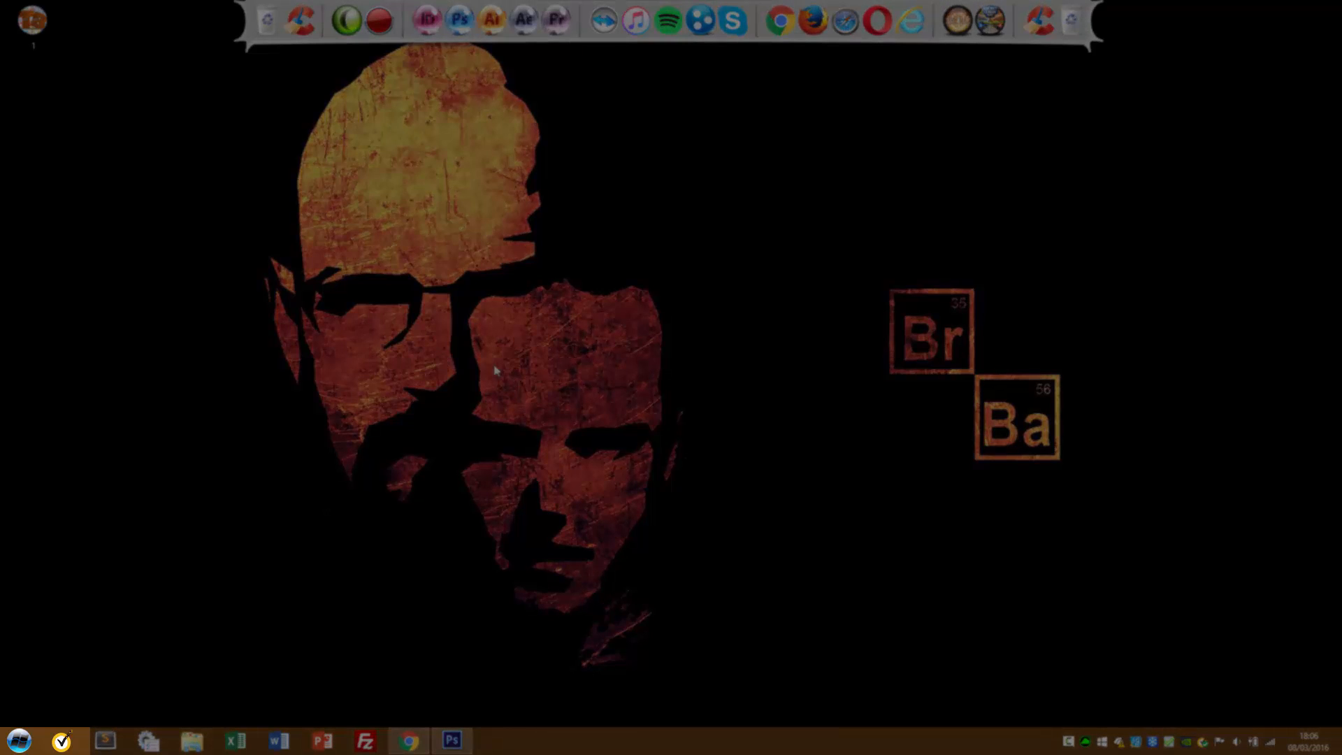
click(19, 741)
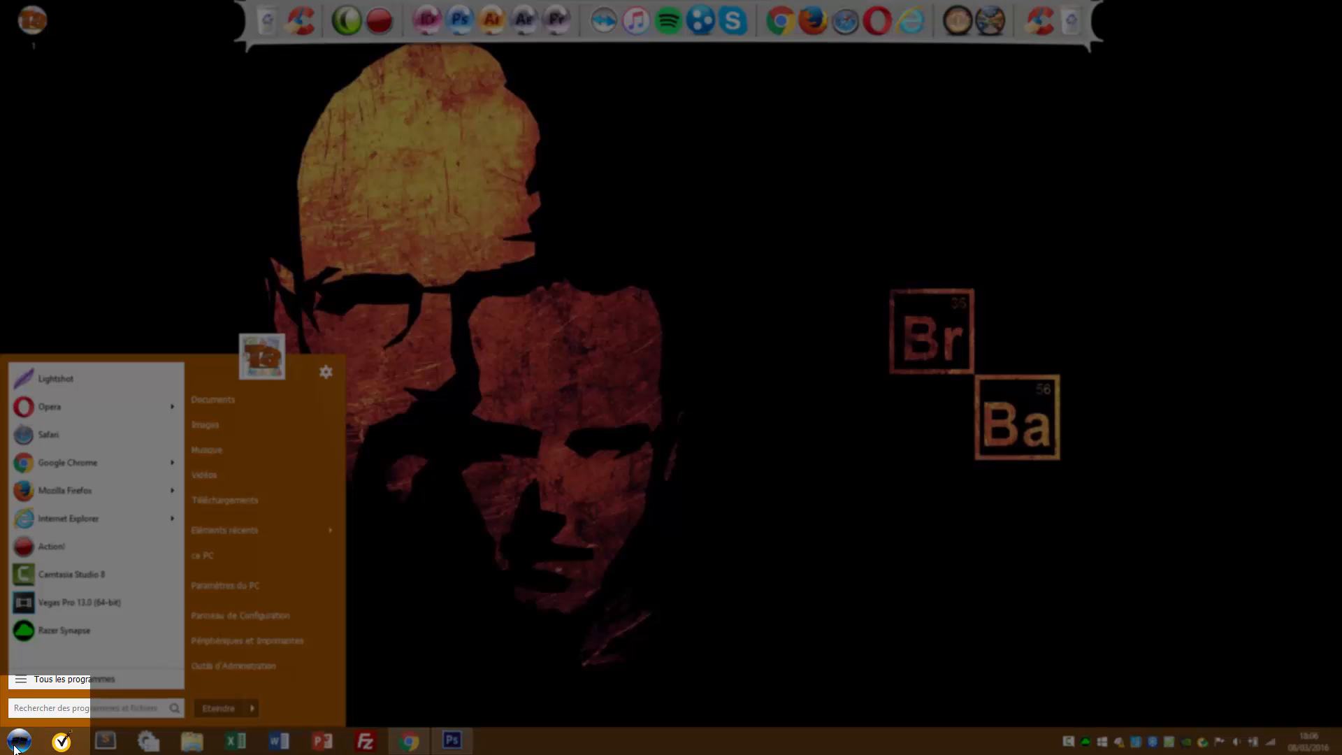
click(673, 366)
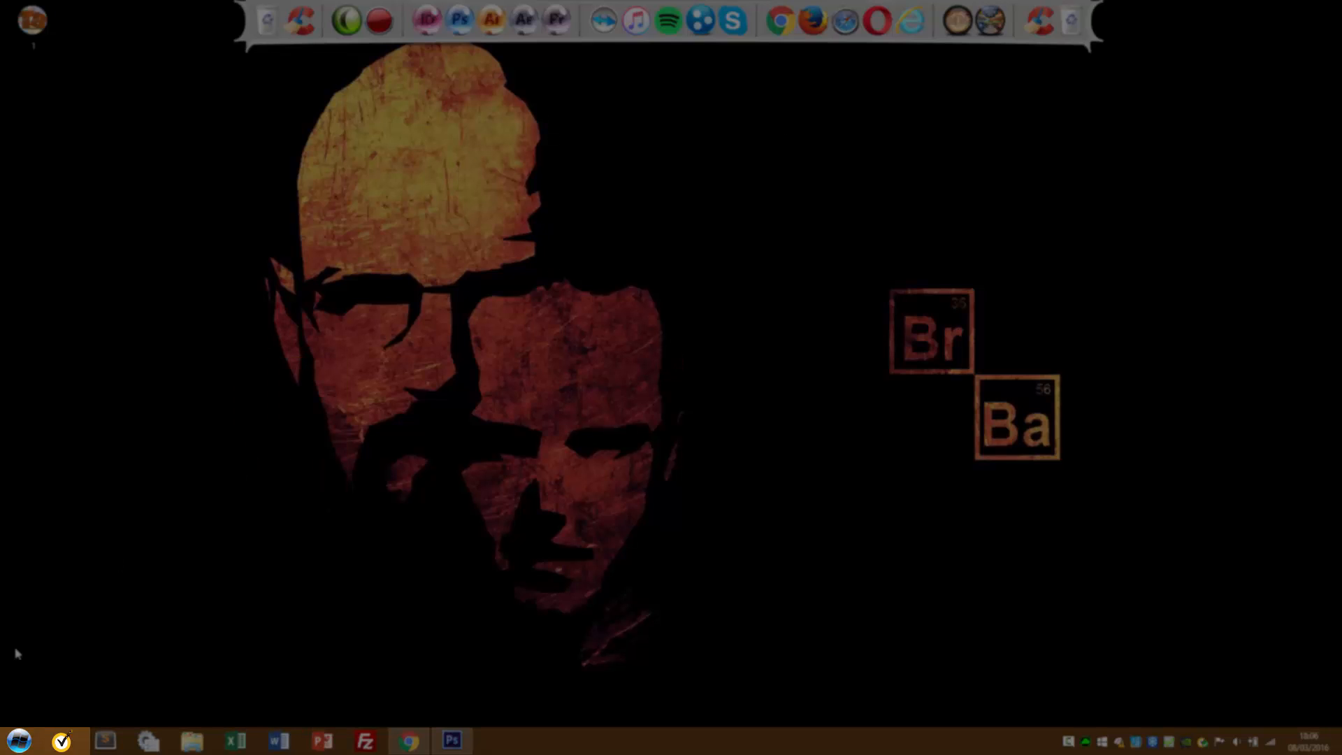
click(21, 739)
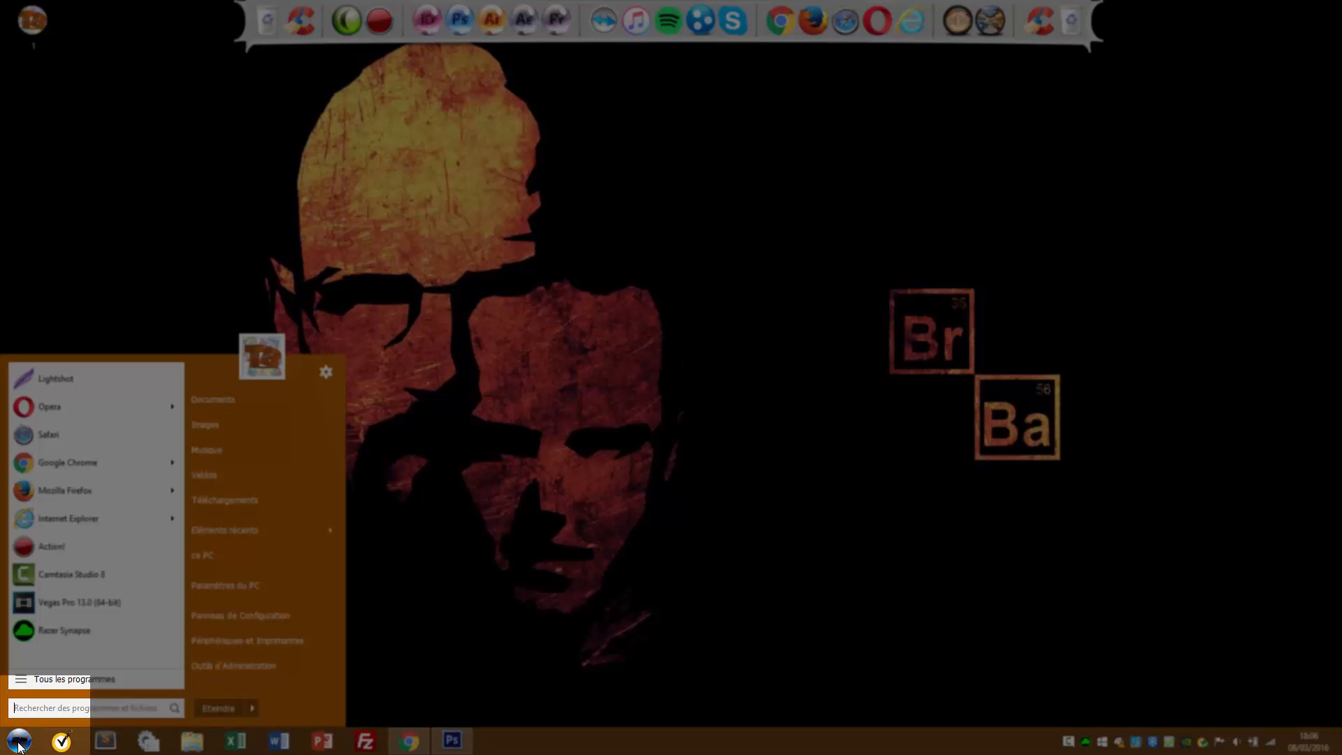
click(404, 573)
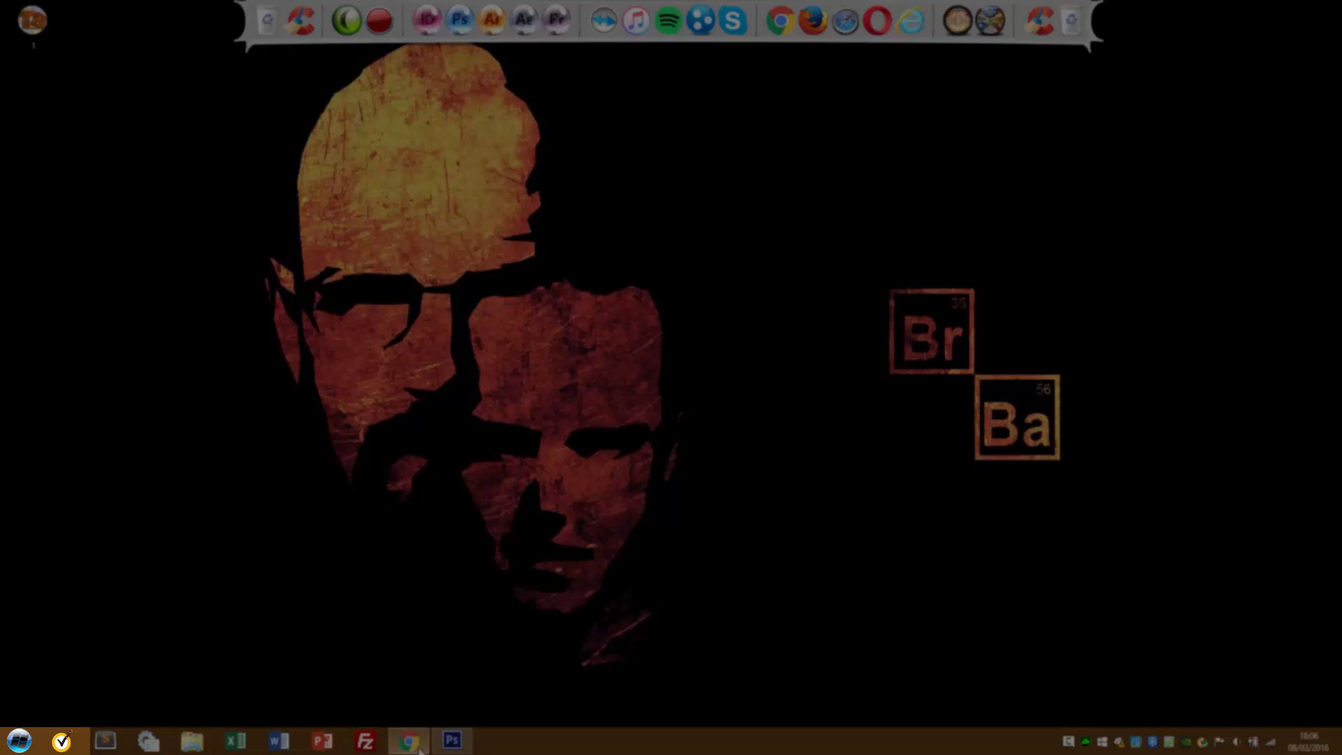
click(451, 740)
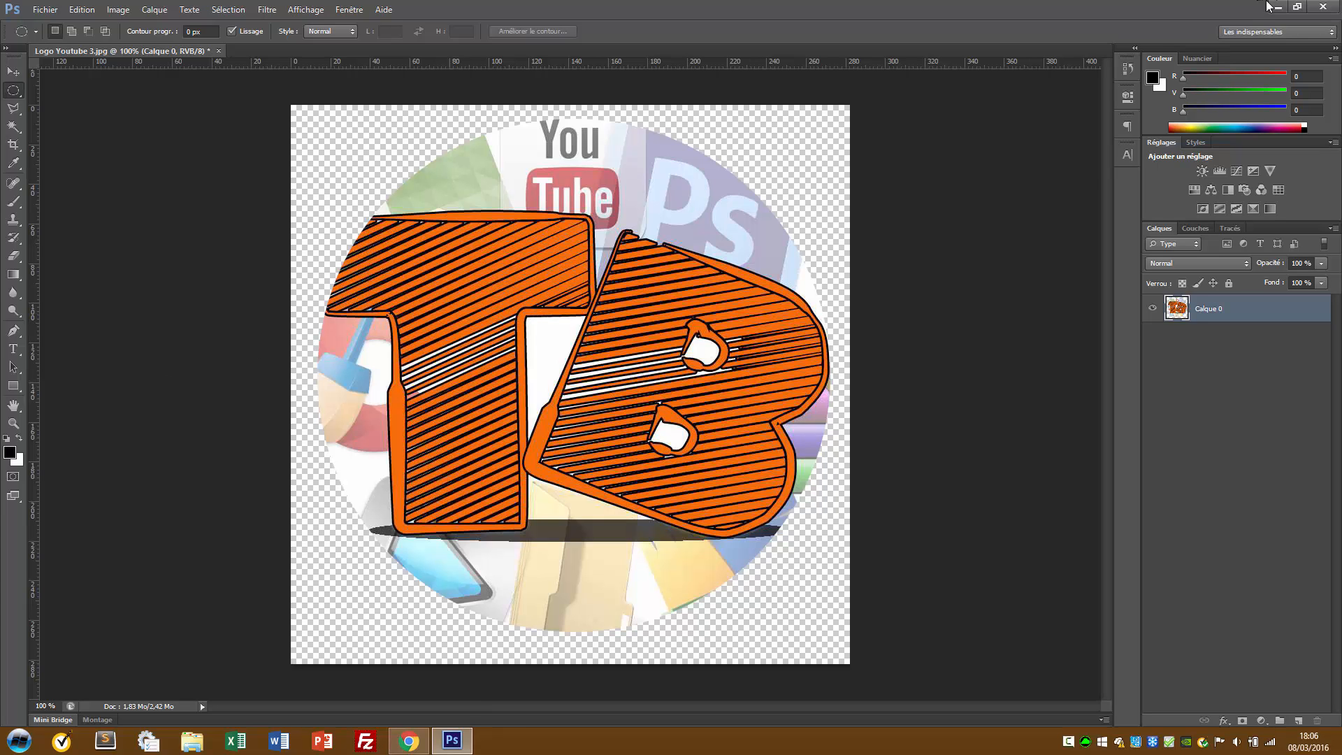
- Examine the Start button on the desktop with the Start menu open, and return to Photoshop
click(1278, 7)
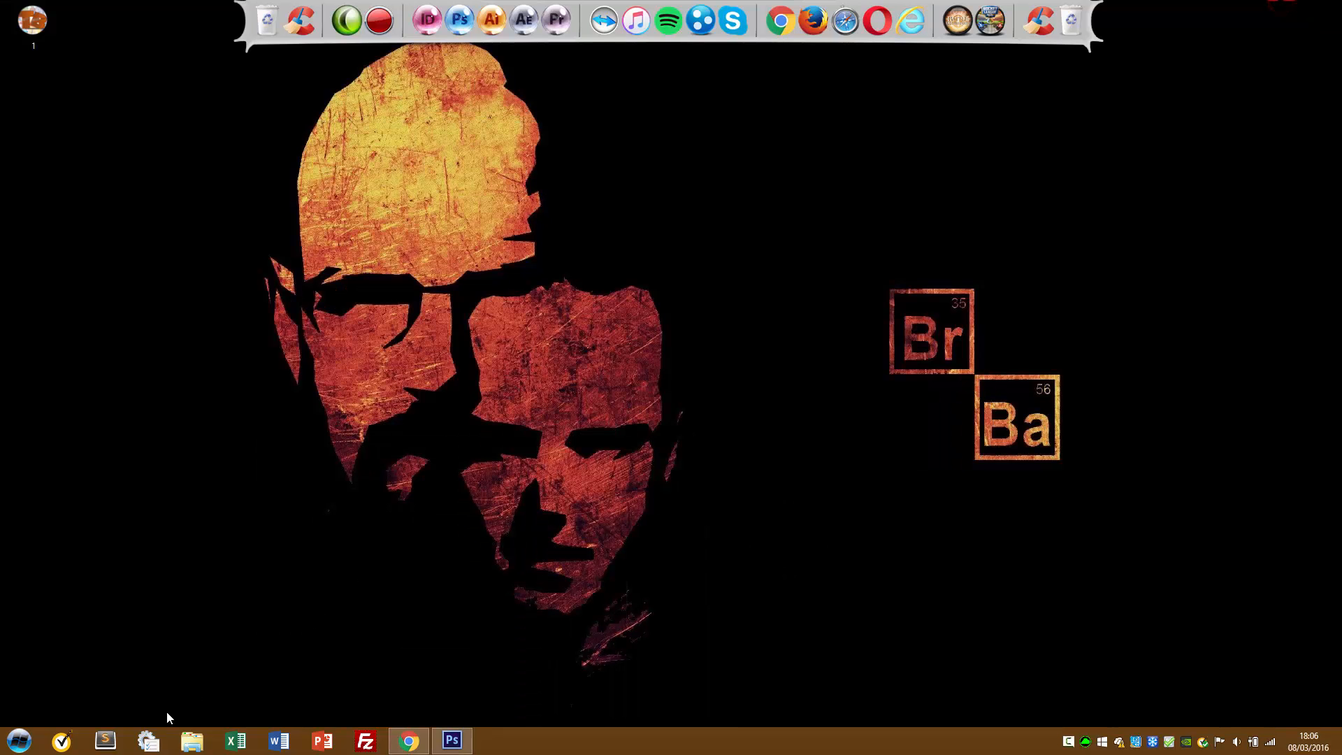
click(18, 742)
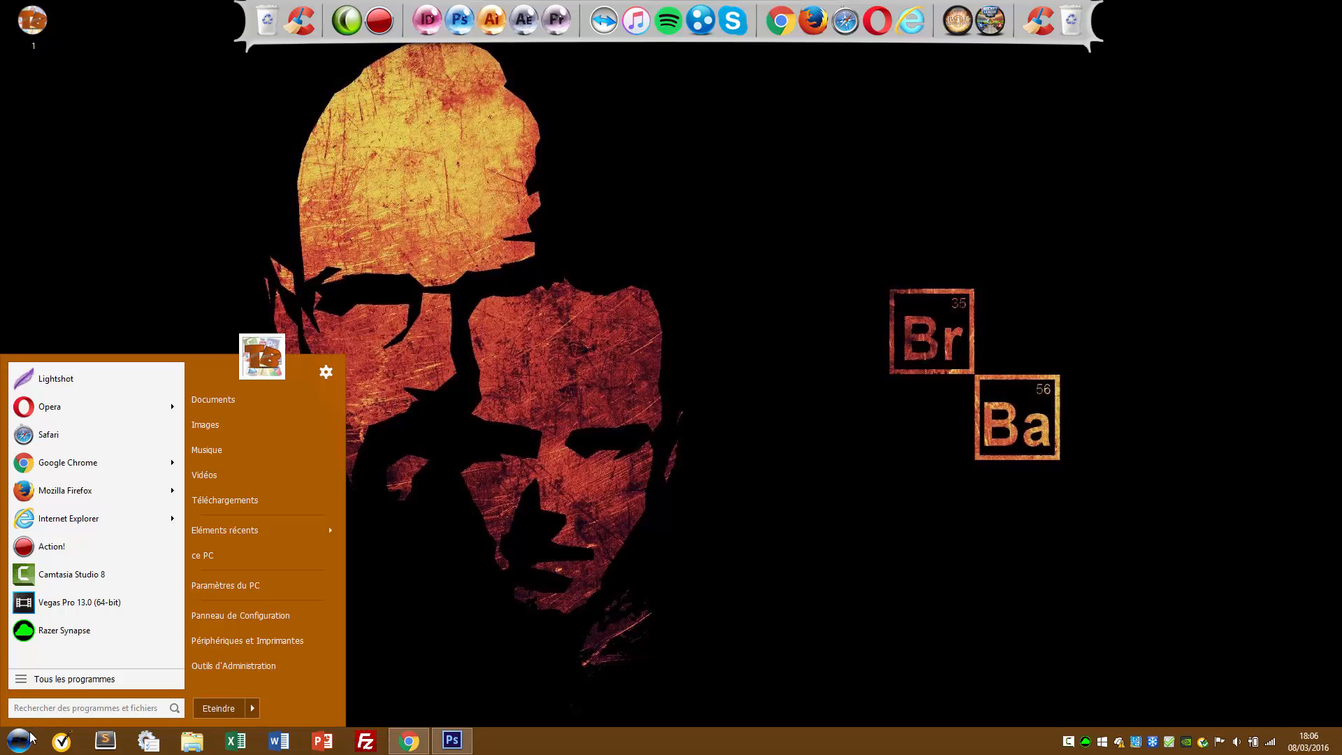
click(556, 484)
click(453, 740)
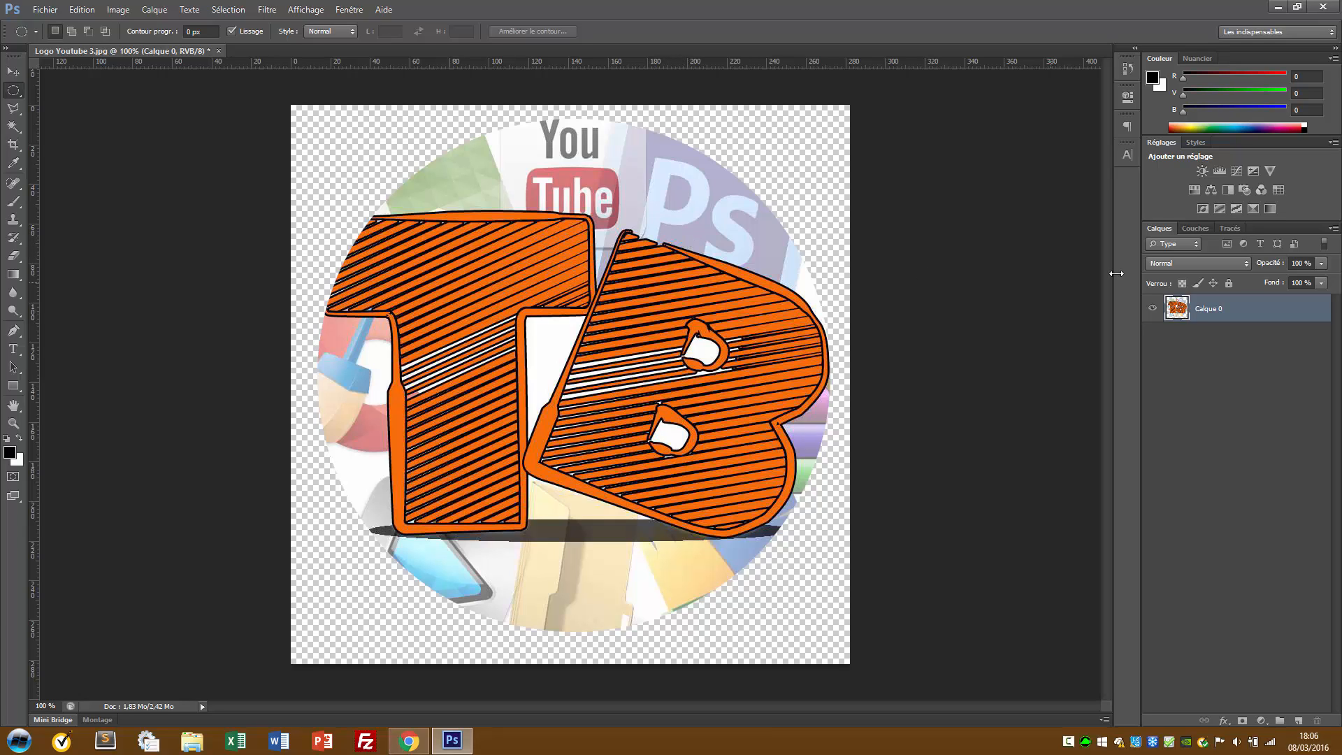
- Add a Black & White adjustment layer above the logo and save a 50 × 50 px PNG-24 web copy to the desktop as 2
click(1227, 189)
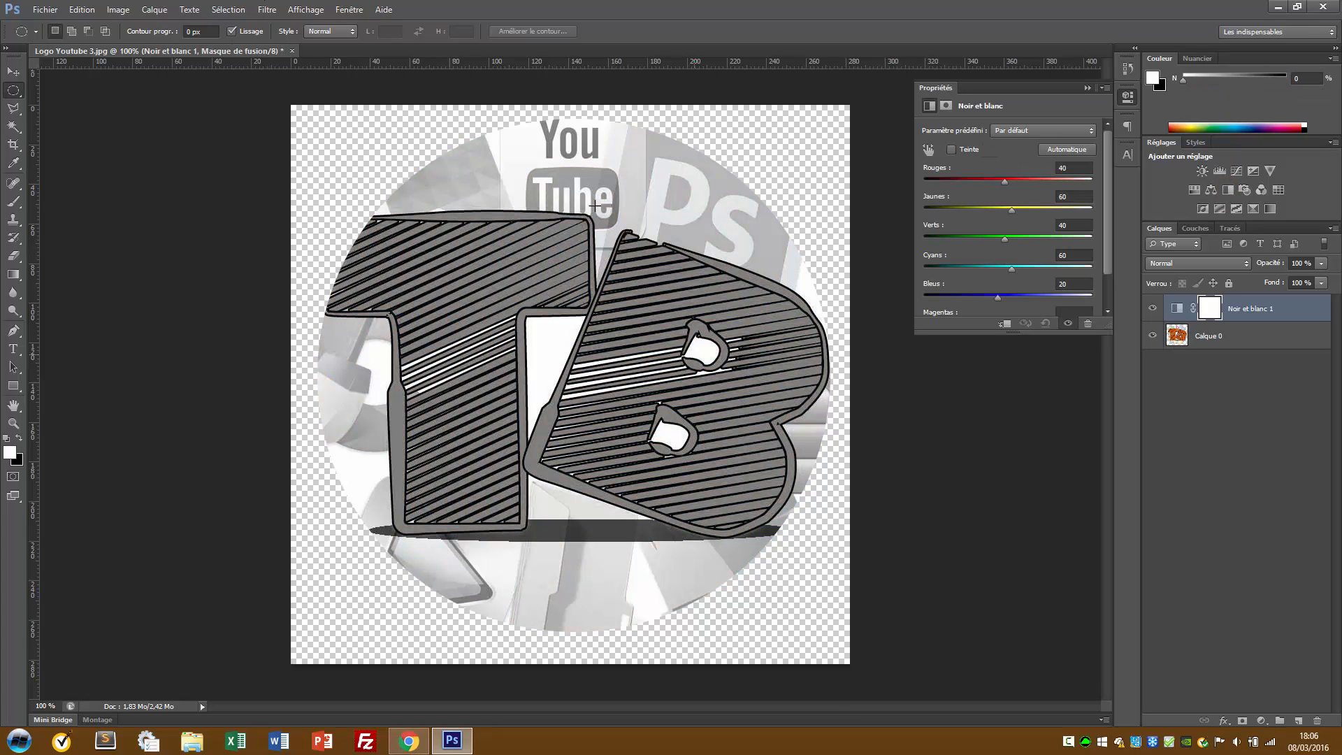
click(44, 9)
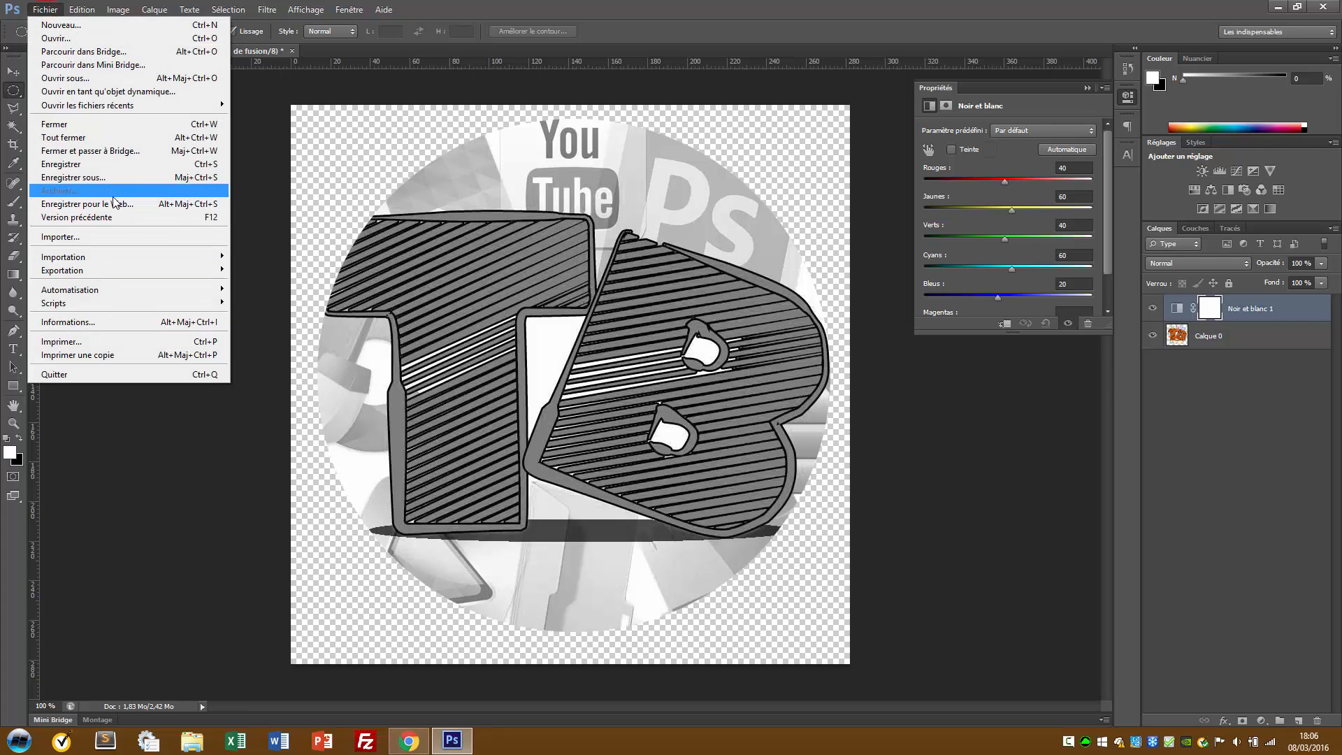
click(175, 203)
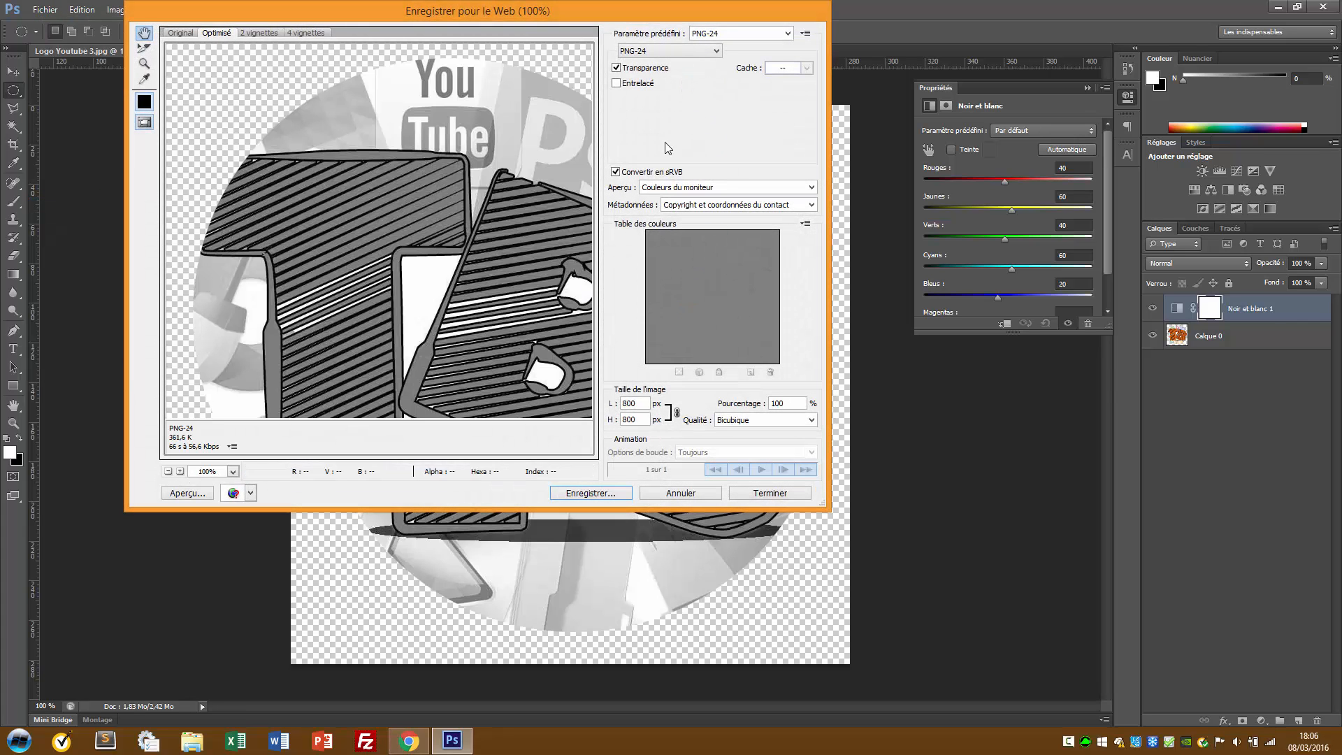
double_click(632, 406)
text(50)
click(590, 493)
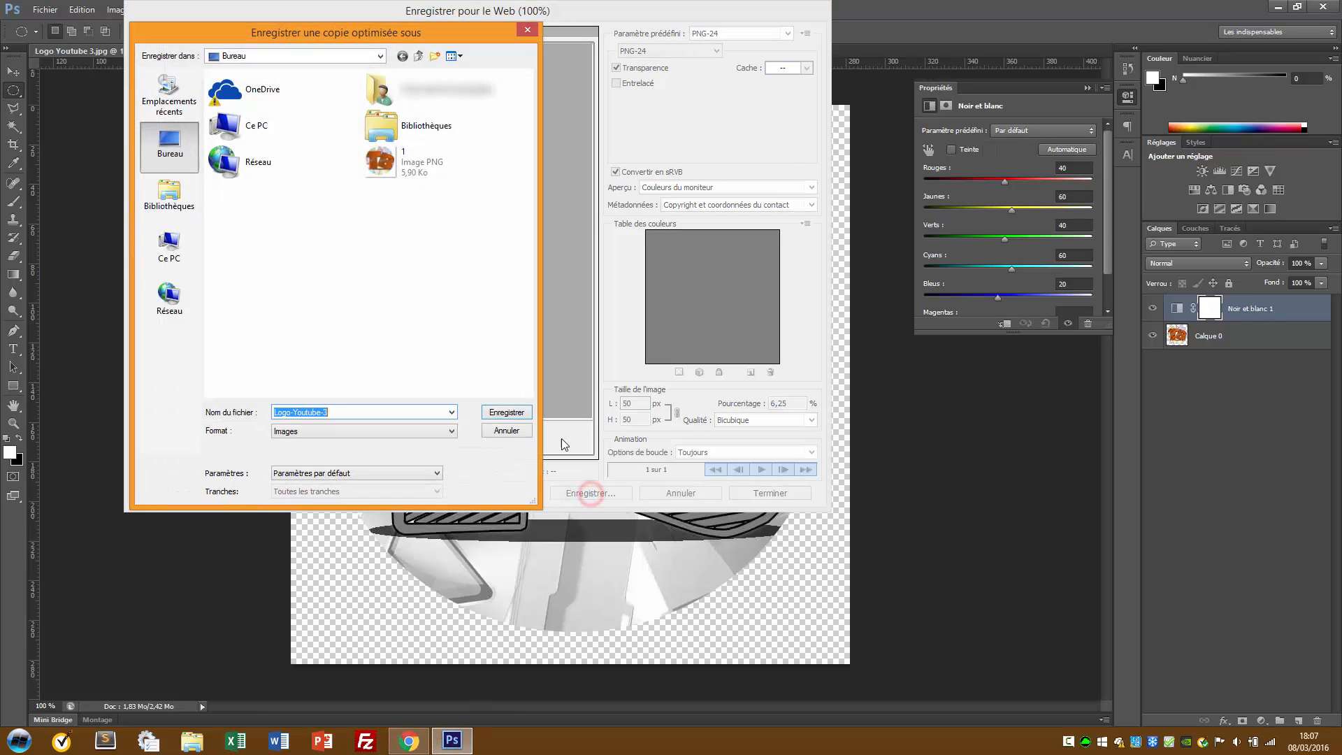
text(2)
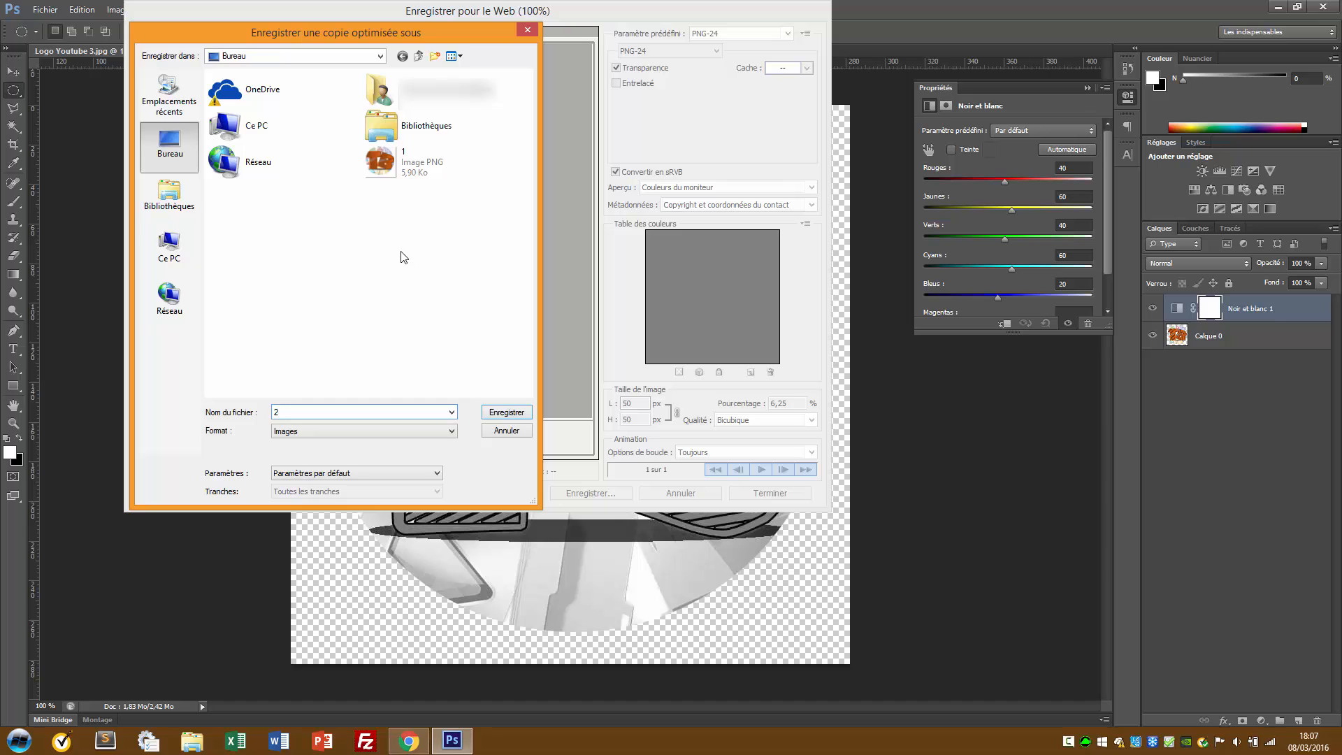
click(501, 415)
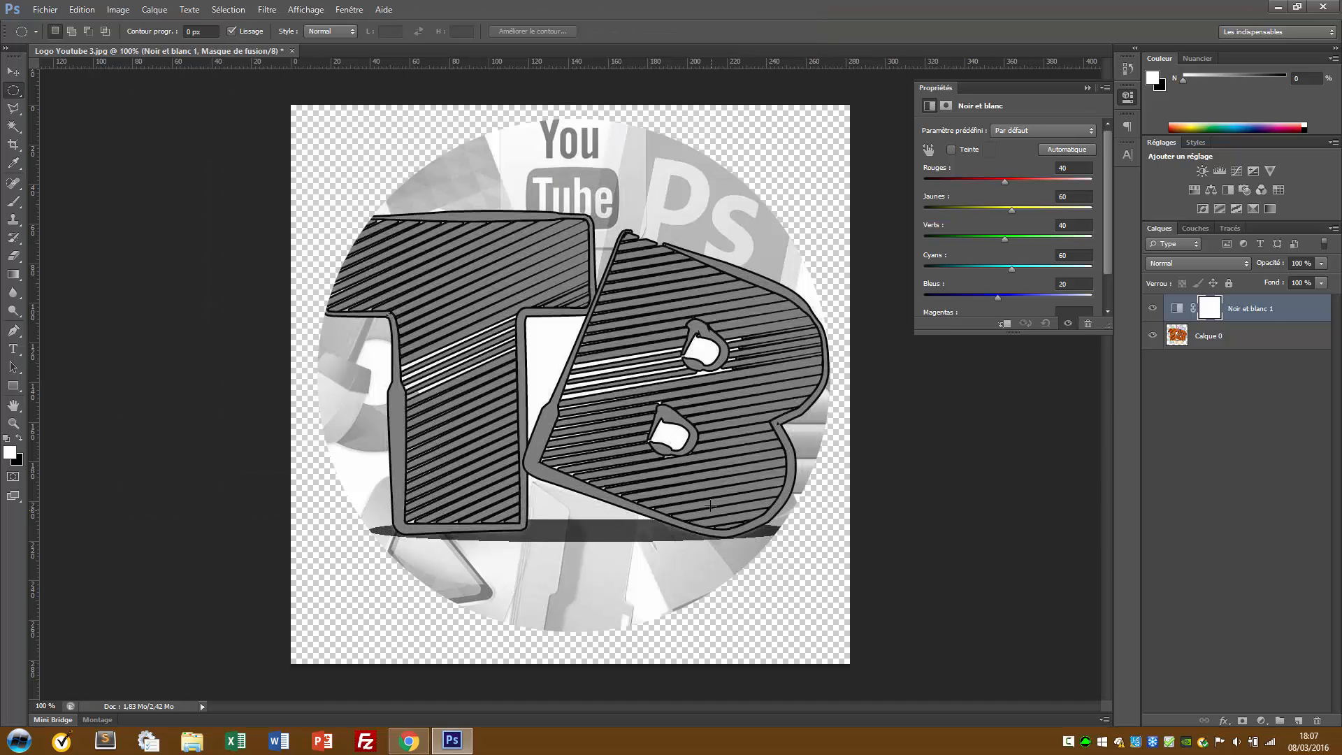
- Set the Black & White adjustment layer's opacity to 60%
click(1321, 262)
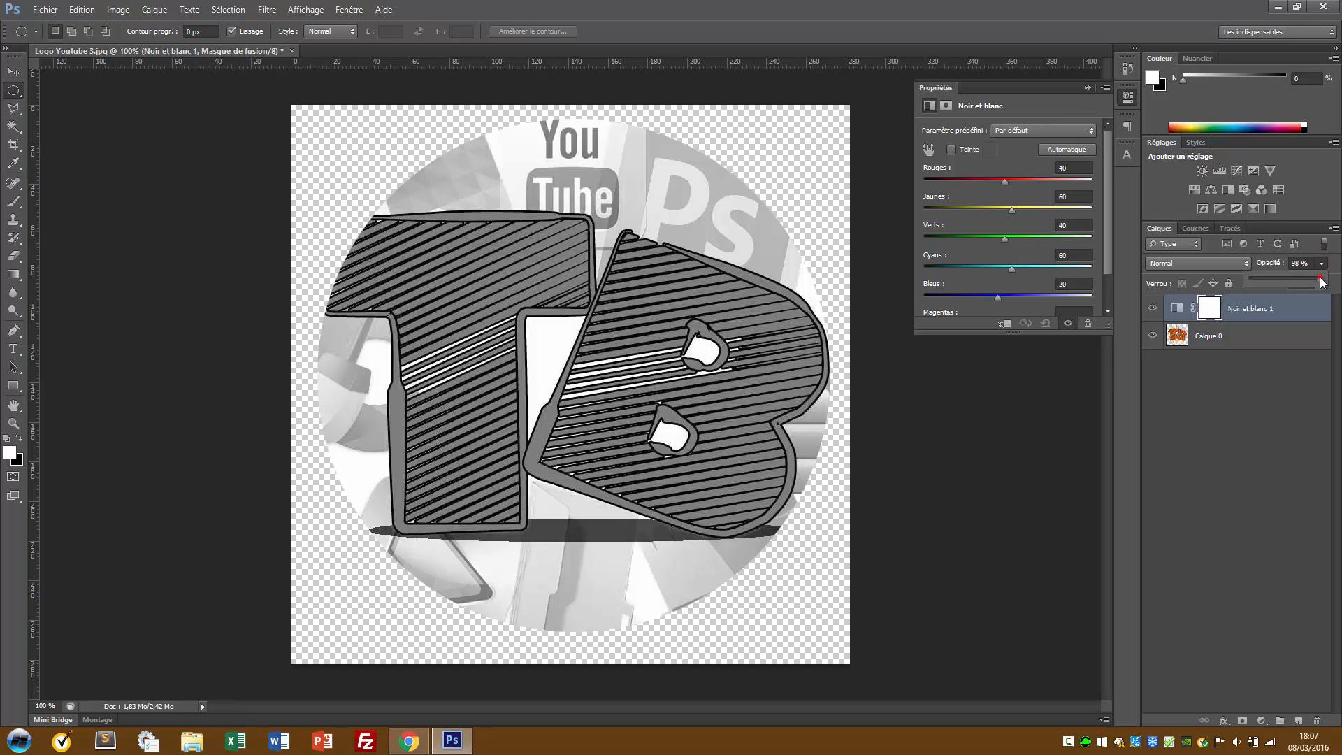
drag(1281, 277, 1281, 279)
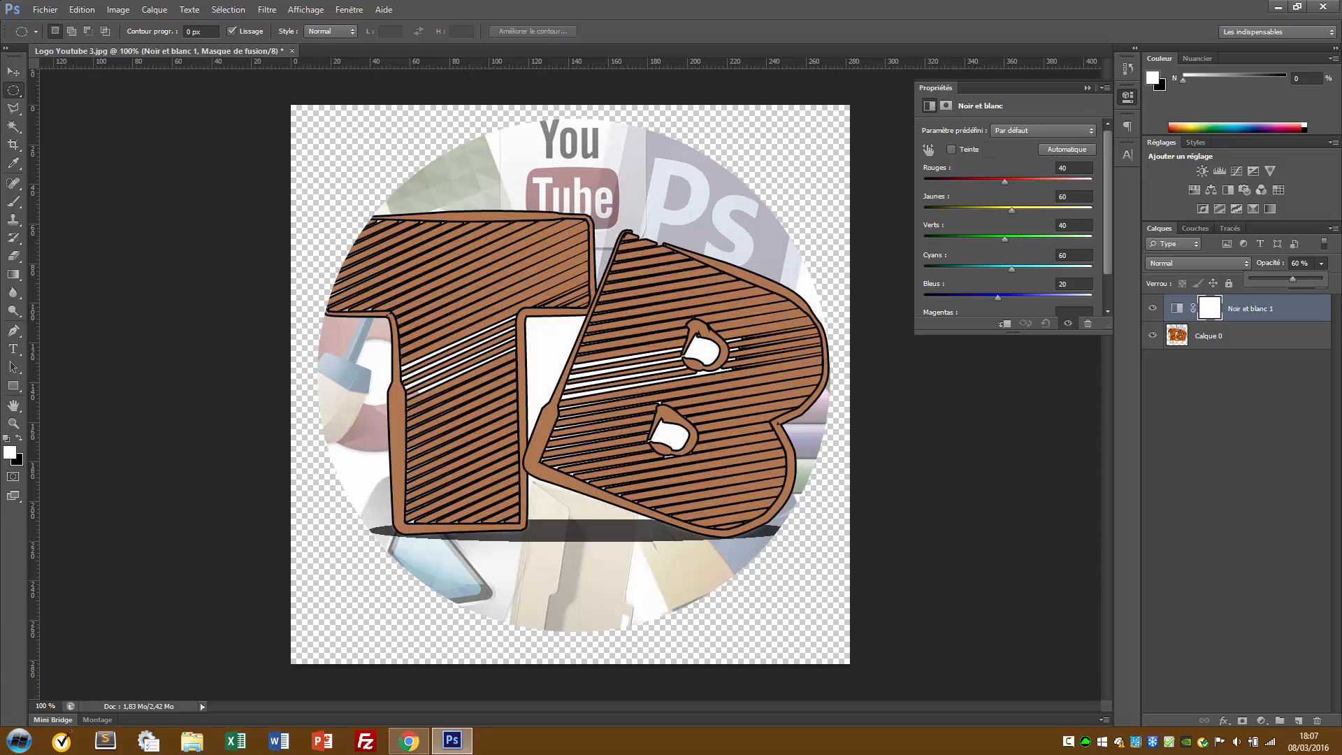
- Compare the exported images 1 and 2 side by side on the desktop, and return to Photoshop
click(1277, 7)
drag(135, 105, 129, 150)
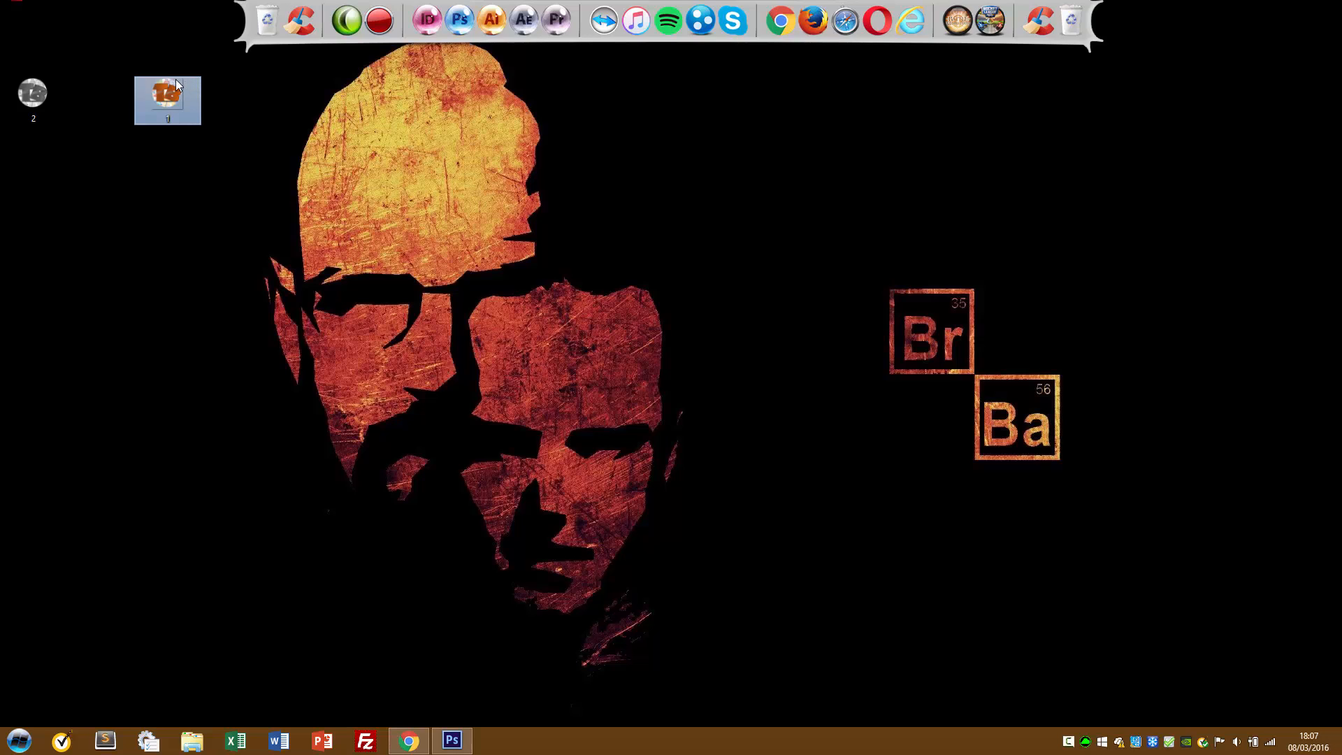
click(24, 102)
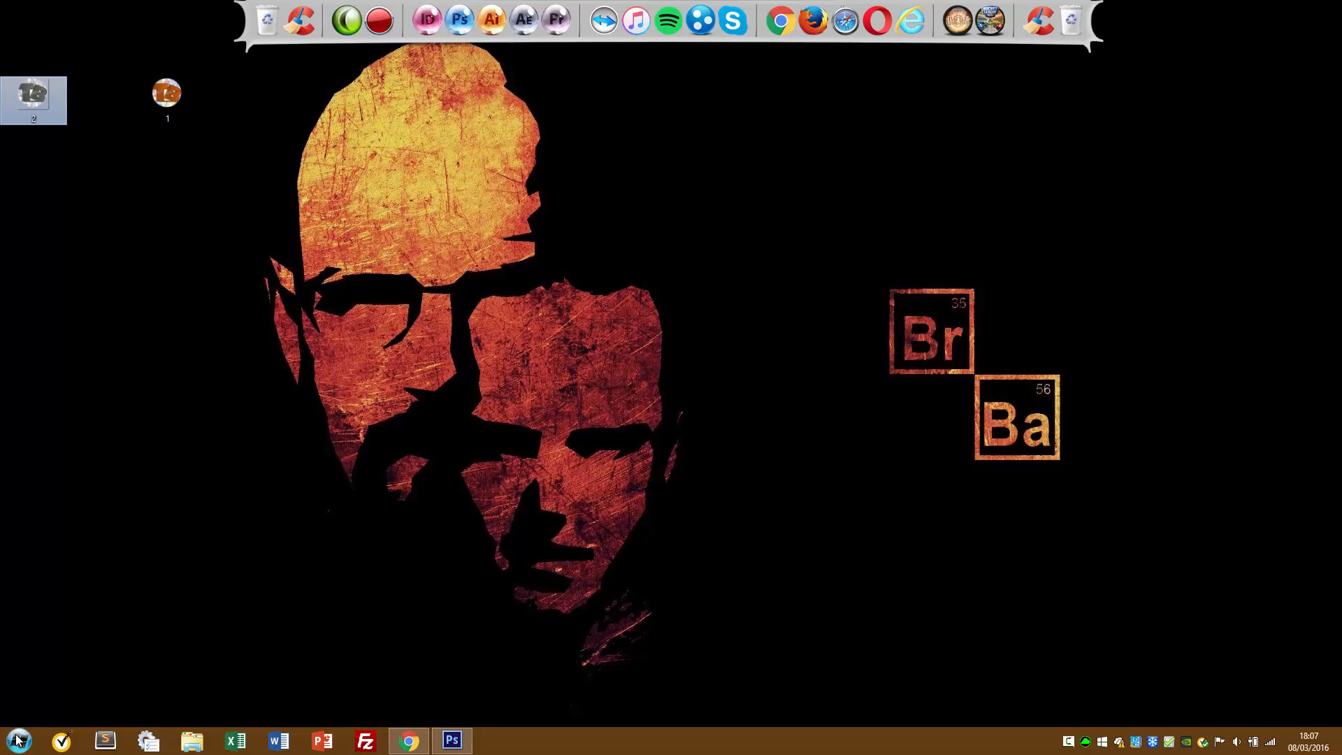
click(451, 740)
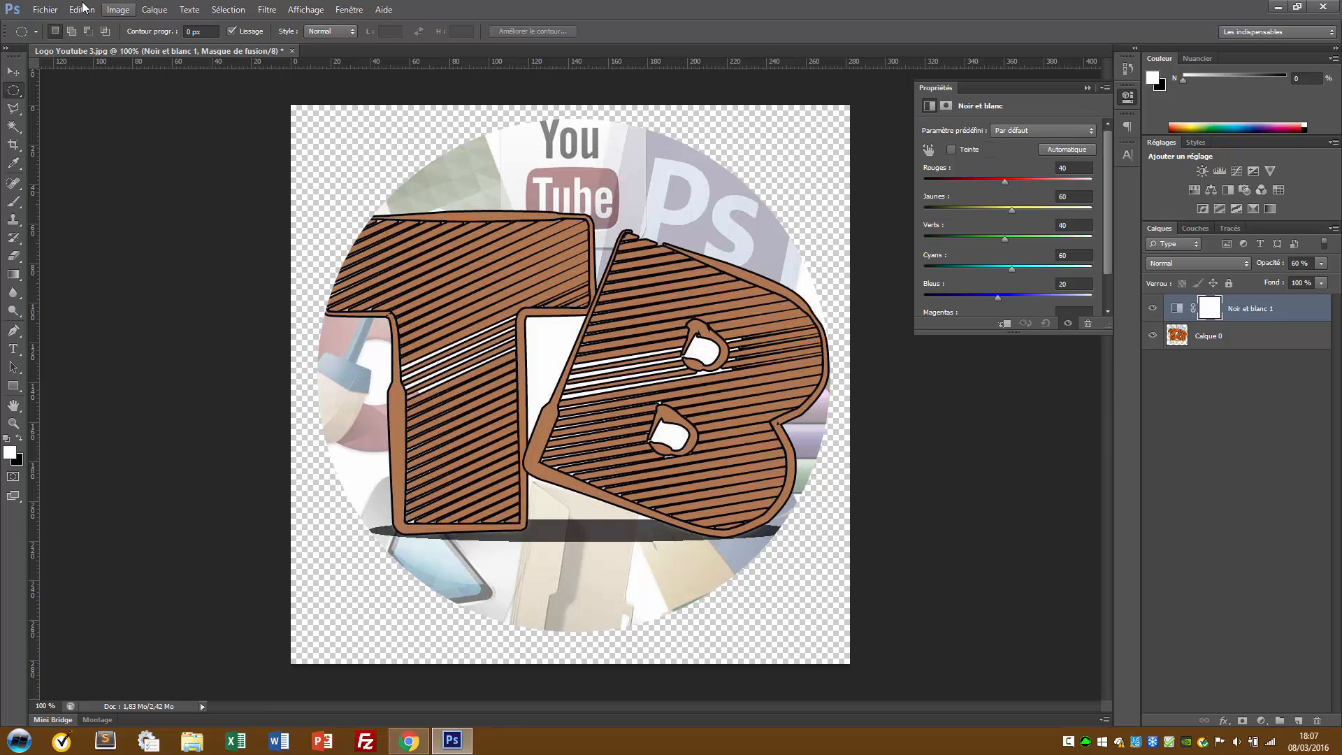
- Export the partly desaturated logo for the web at 50 × 50 px as PNG-24 to the desktop under the file name 3
click(45, 9)
click(120, 205)
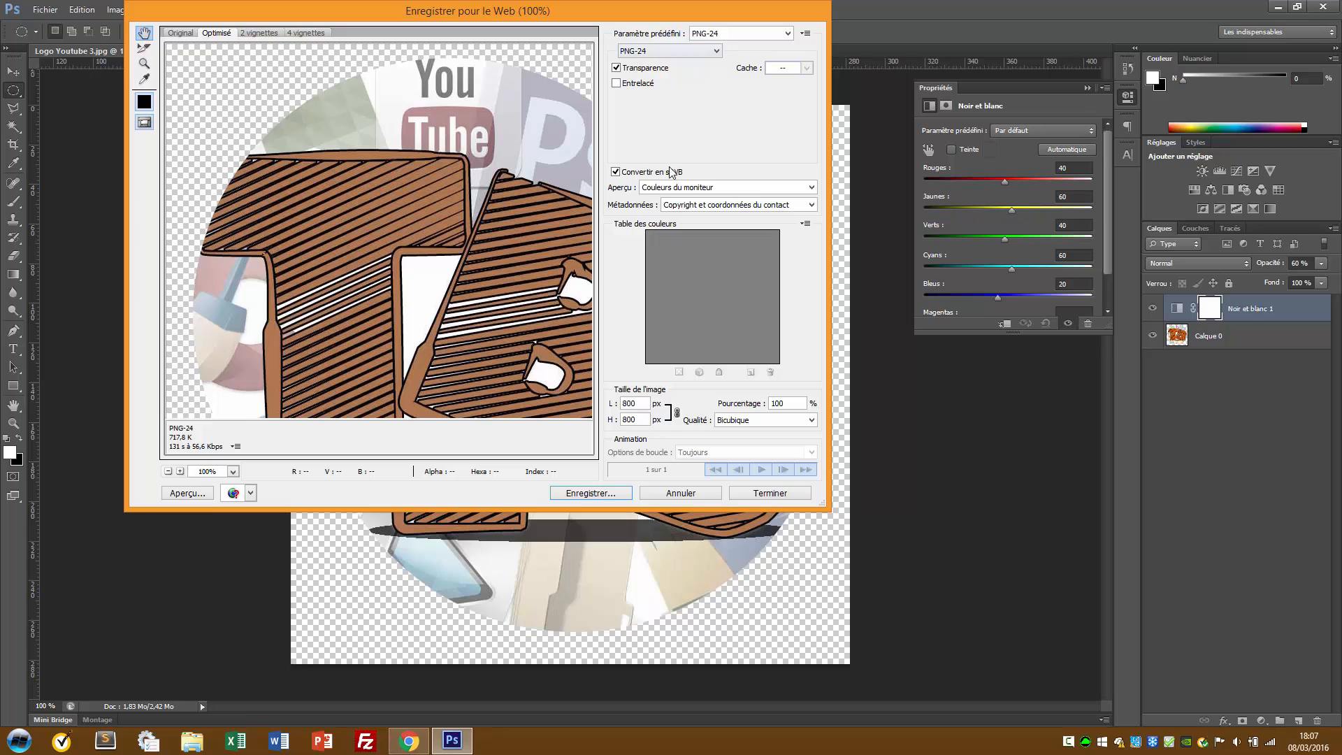
double_click(634, 403)
text(50)
click(590, 493)
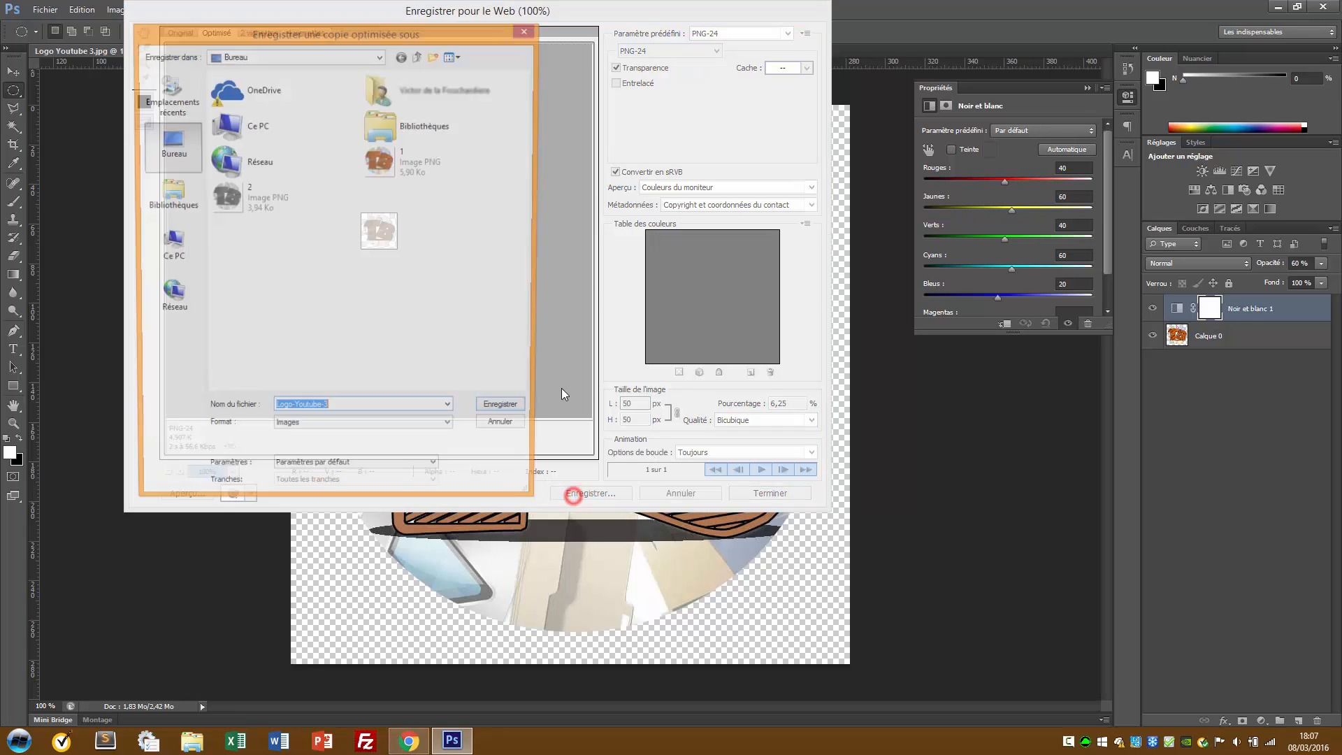
text(1)
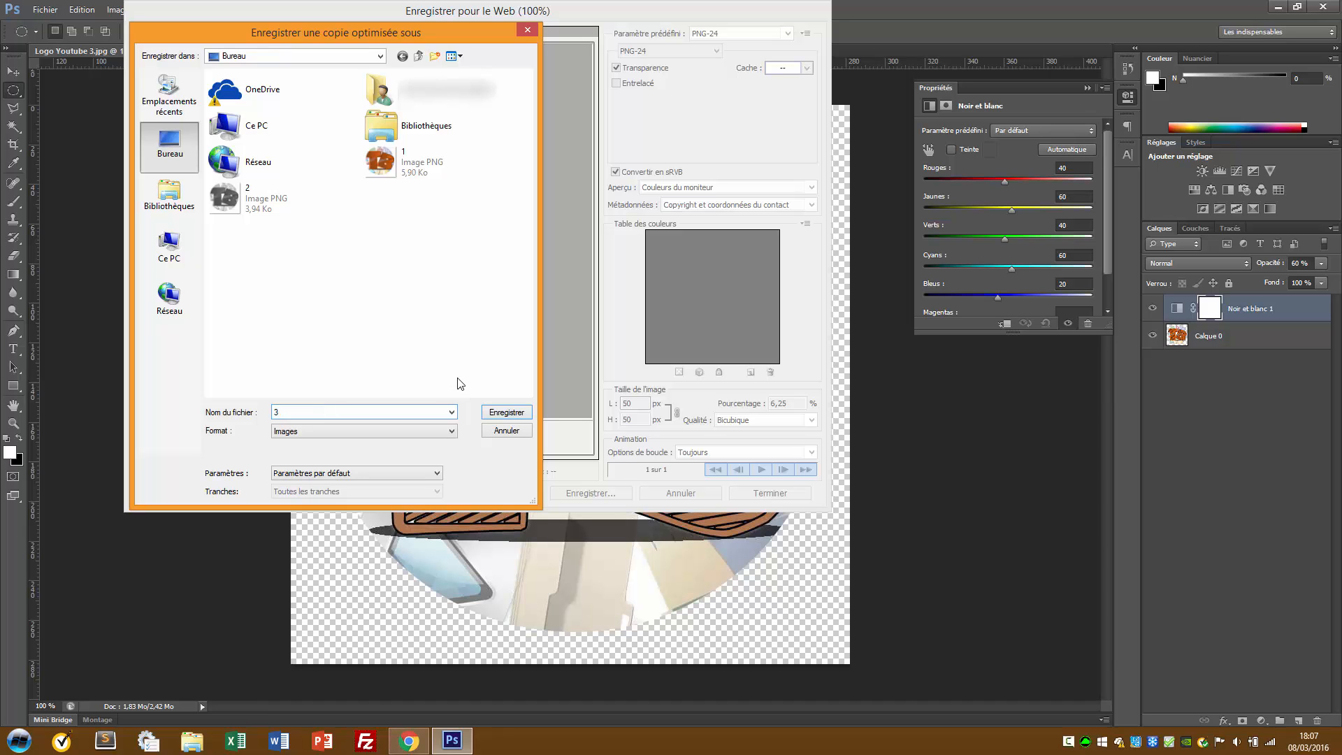
click(508, 413)
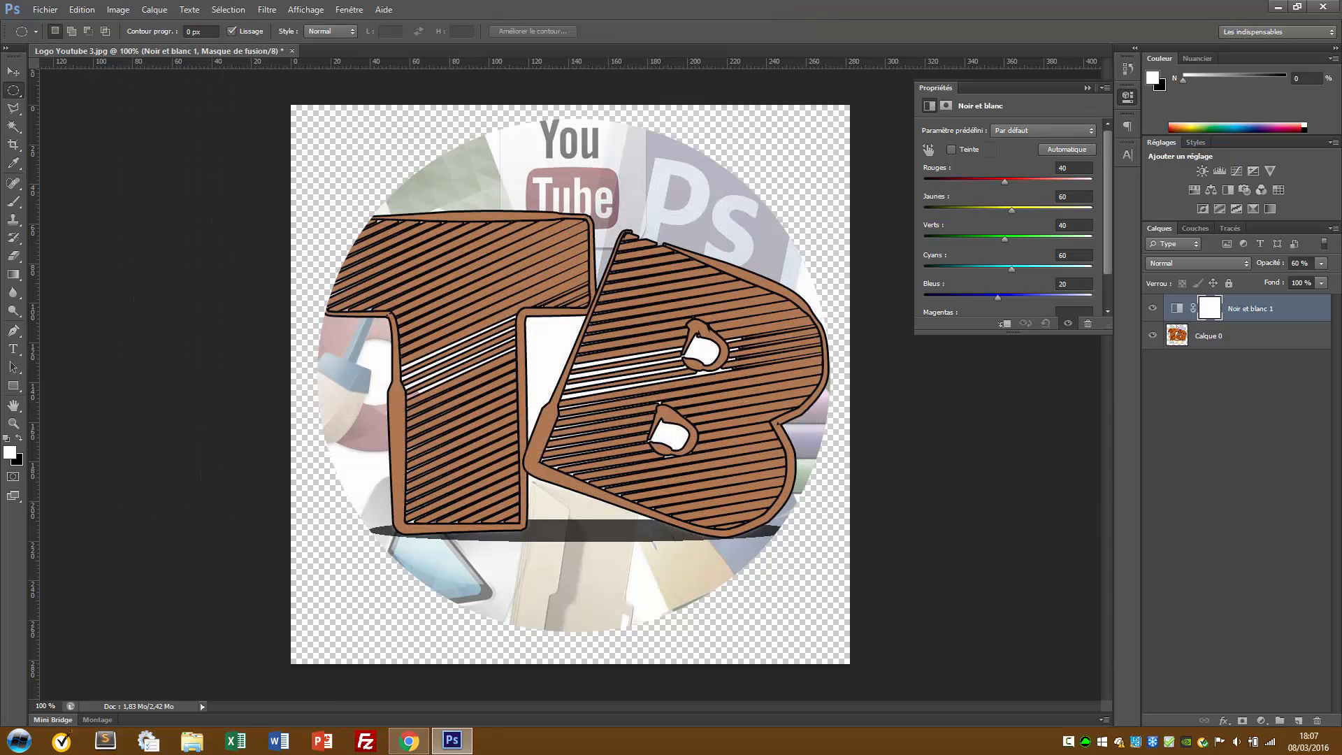
- Close Photoshop and line up image 1 below images 3 and 2 on the desktop
click(675, 280)
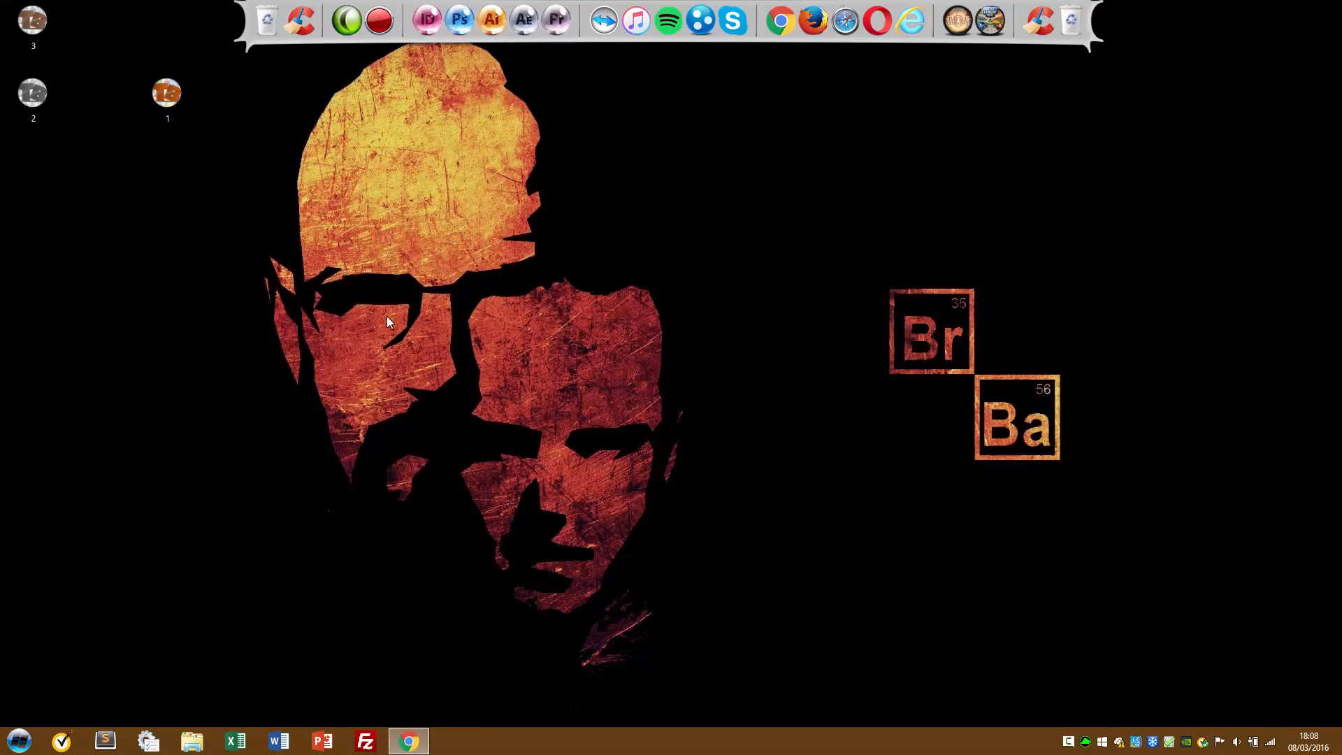
drag(166, 93, 32, 166)
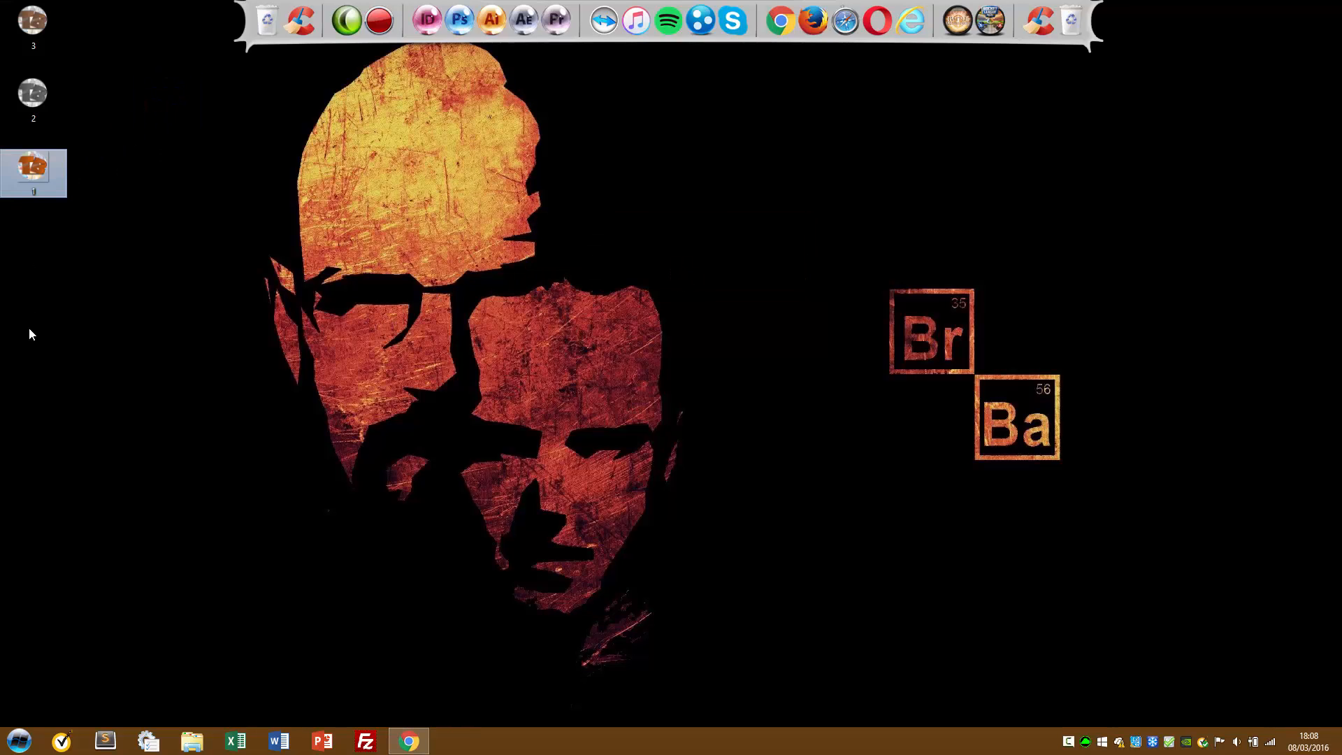
drag(76, 254, 90, 338)
drag(1, 98, 3, 7)
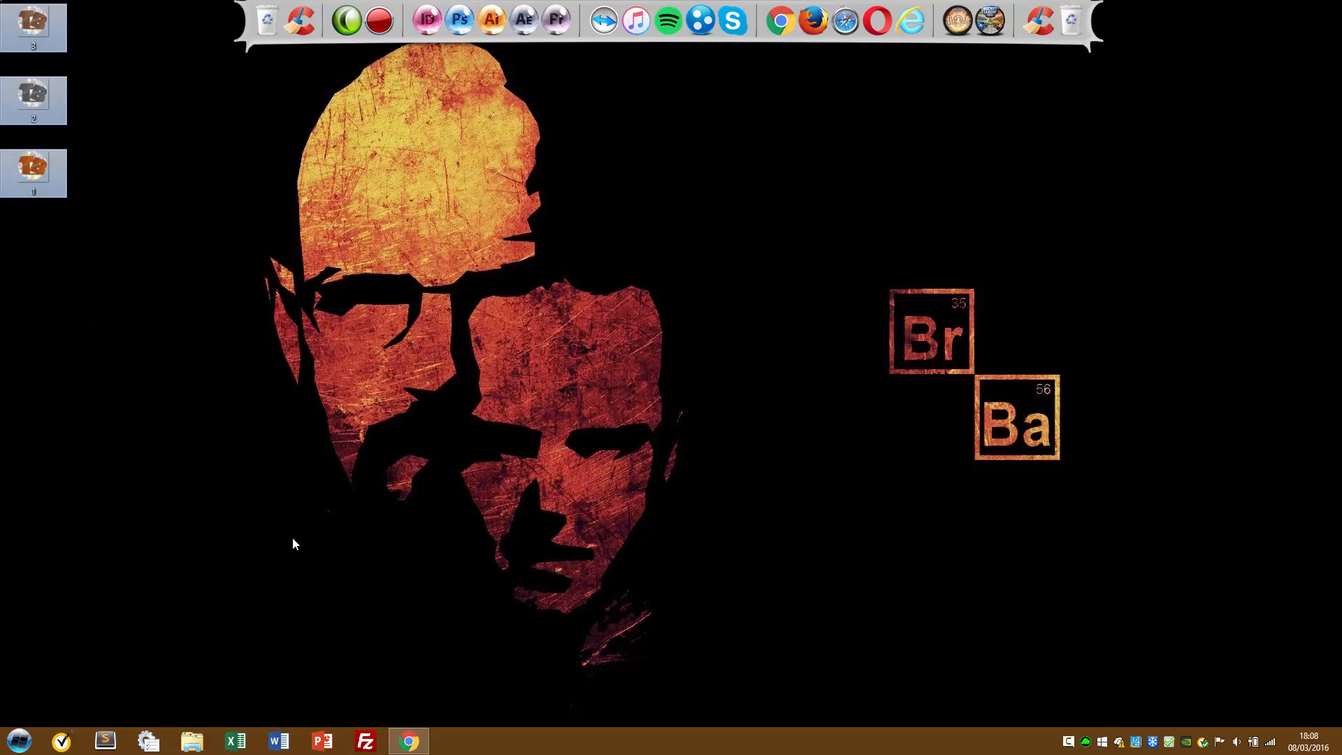
click(226, 565)
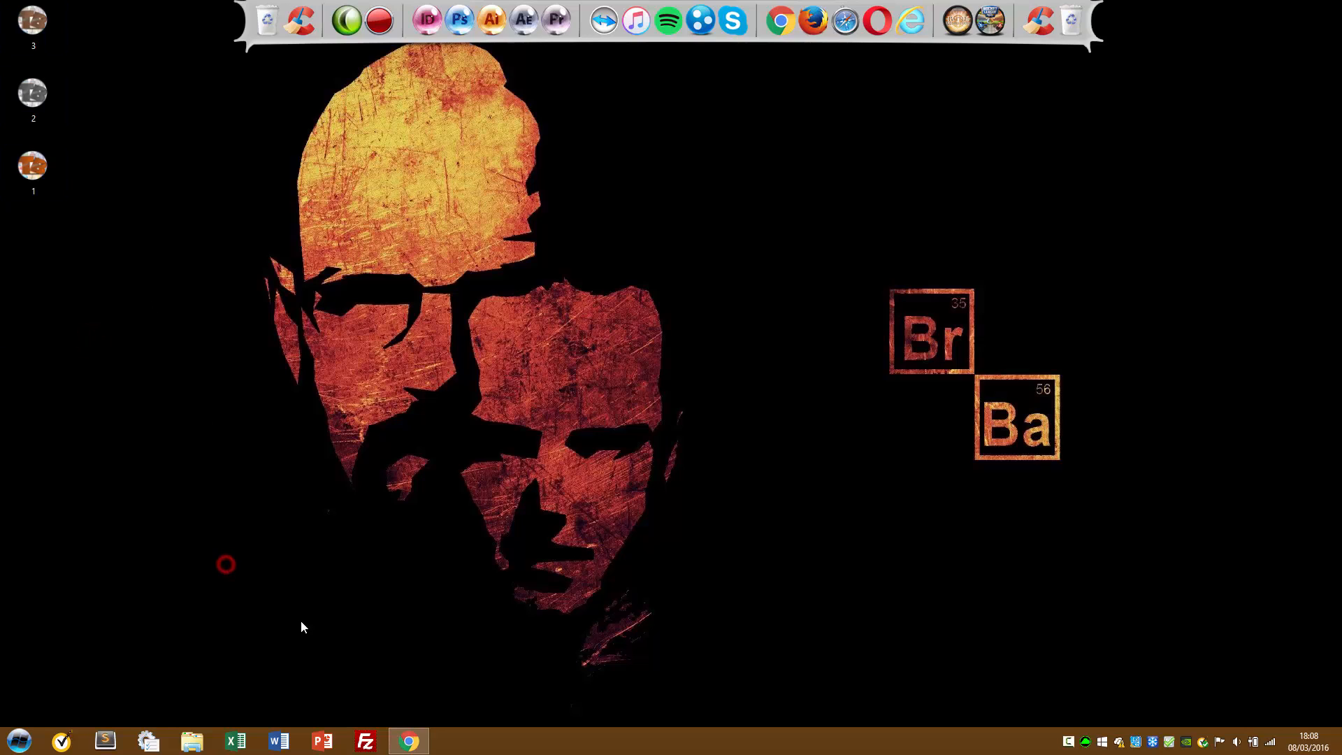
- Open the StartButtonSkin folder in C:\Program Files (x86)\IObit\Classic Start in File Explorer
click(410, 743)
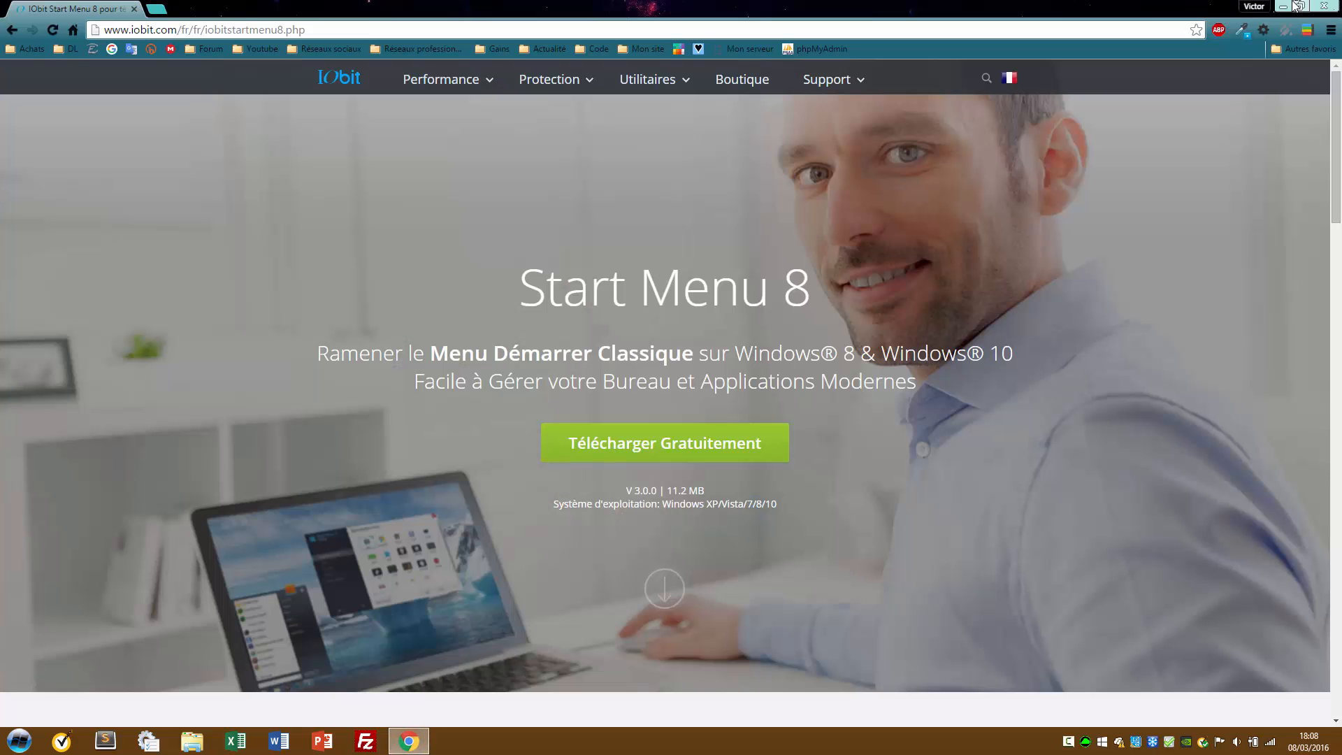
click(1284, 6)
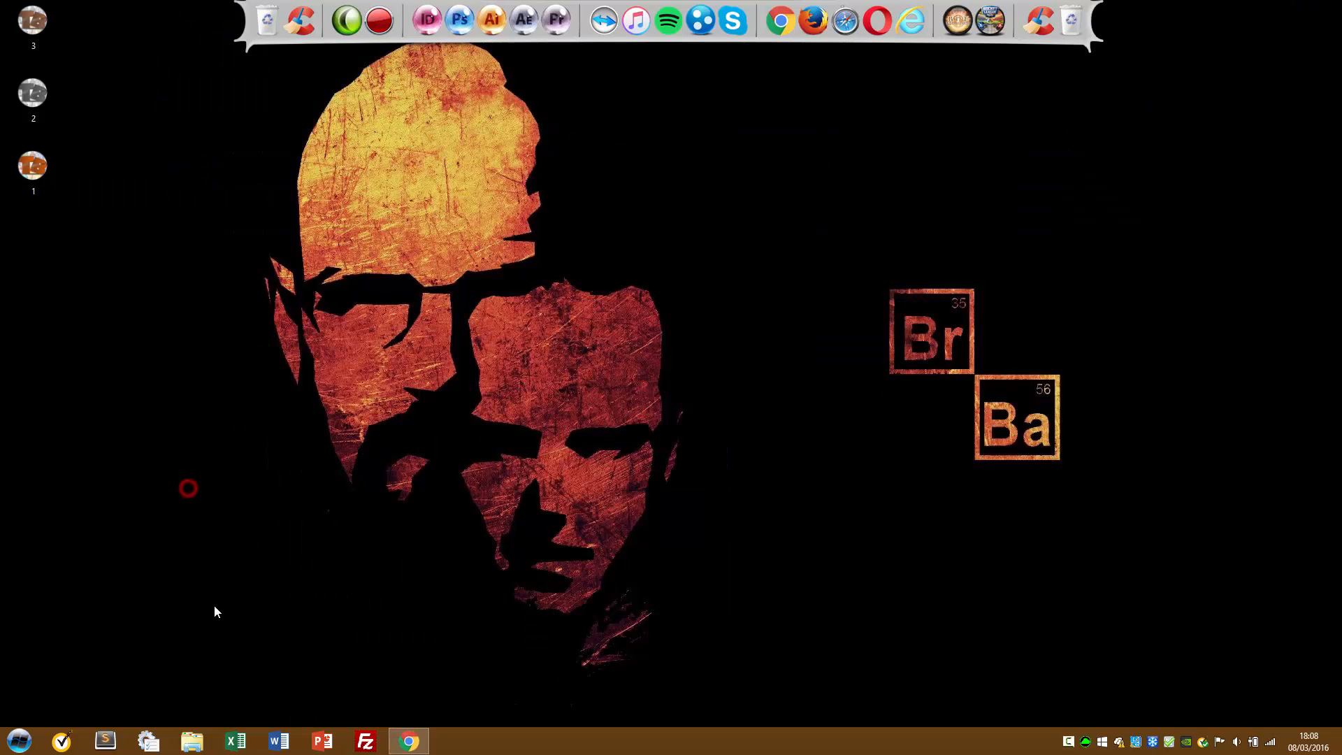
key(super+e)
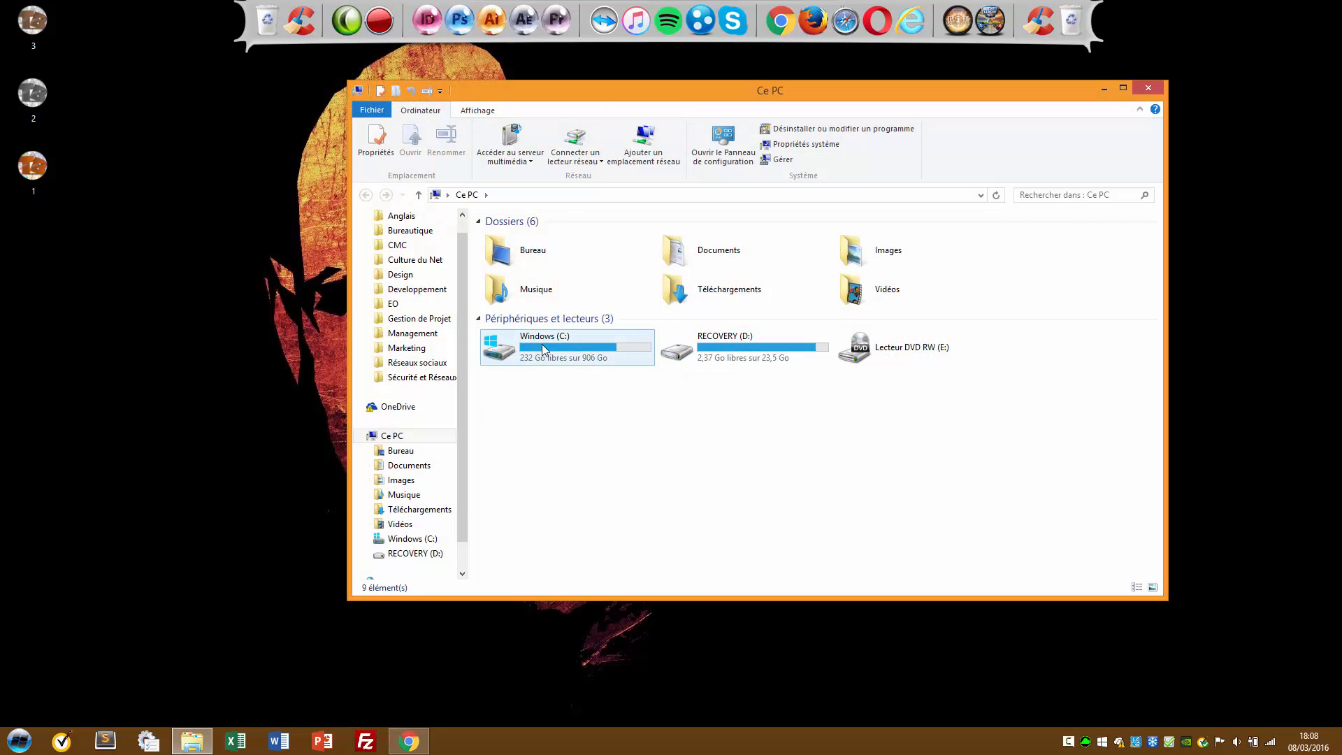
double_click(573, 350)
double_click(531, 370)
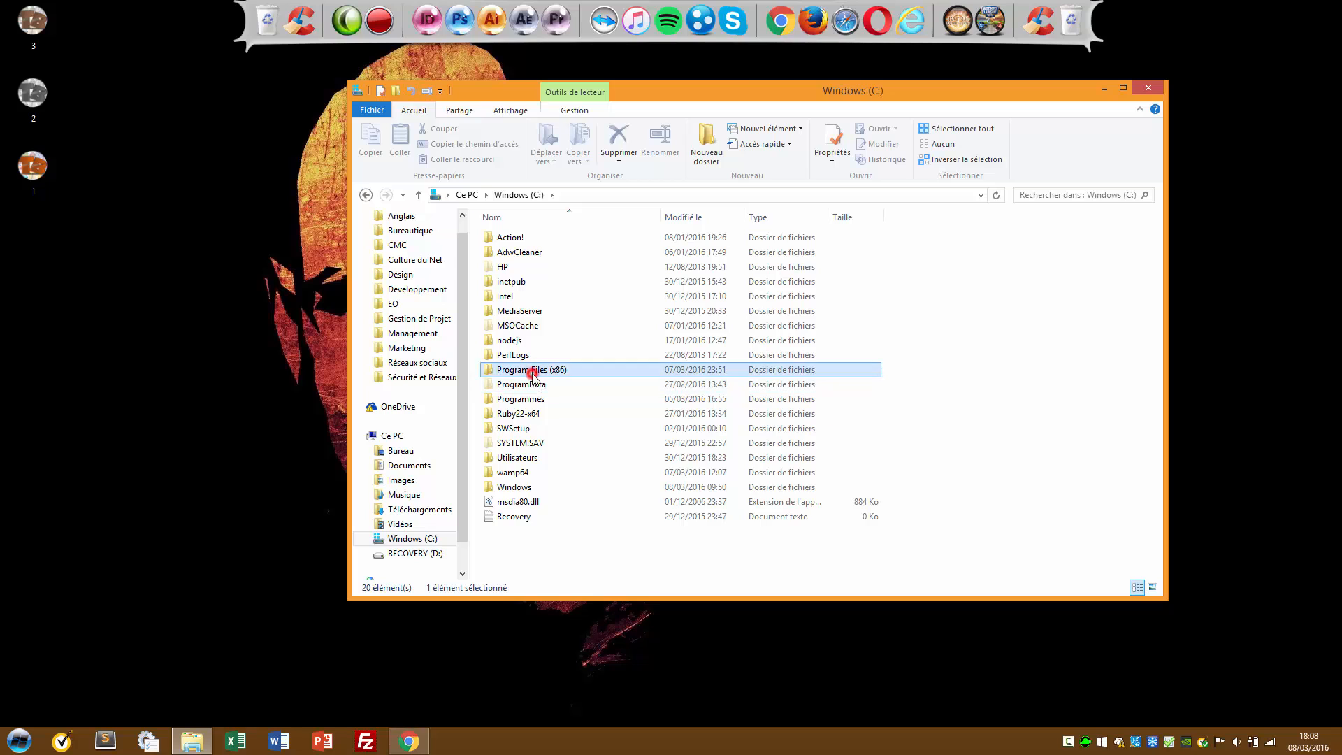
double_click(529, 475)
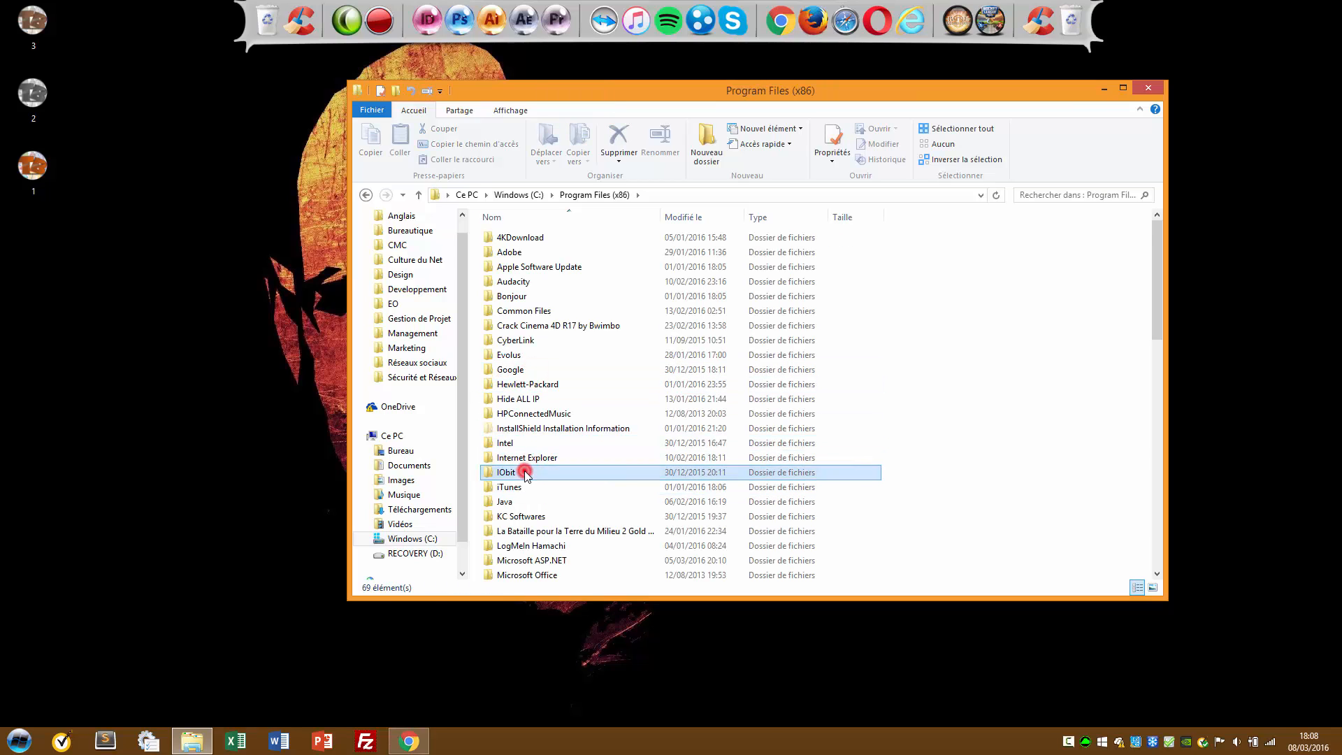
click(525, 242)
double_click(525, 241)
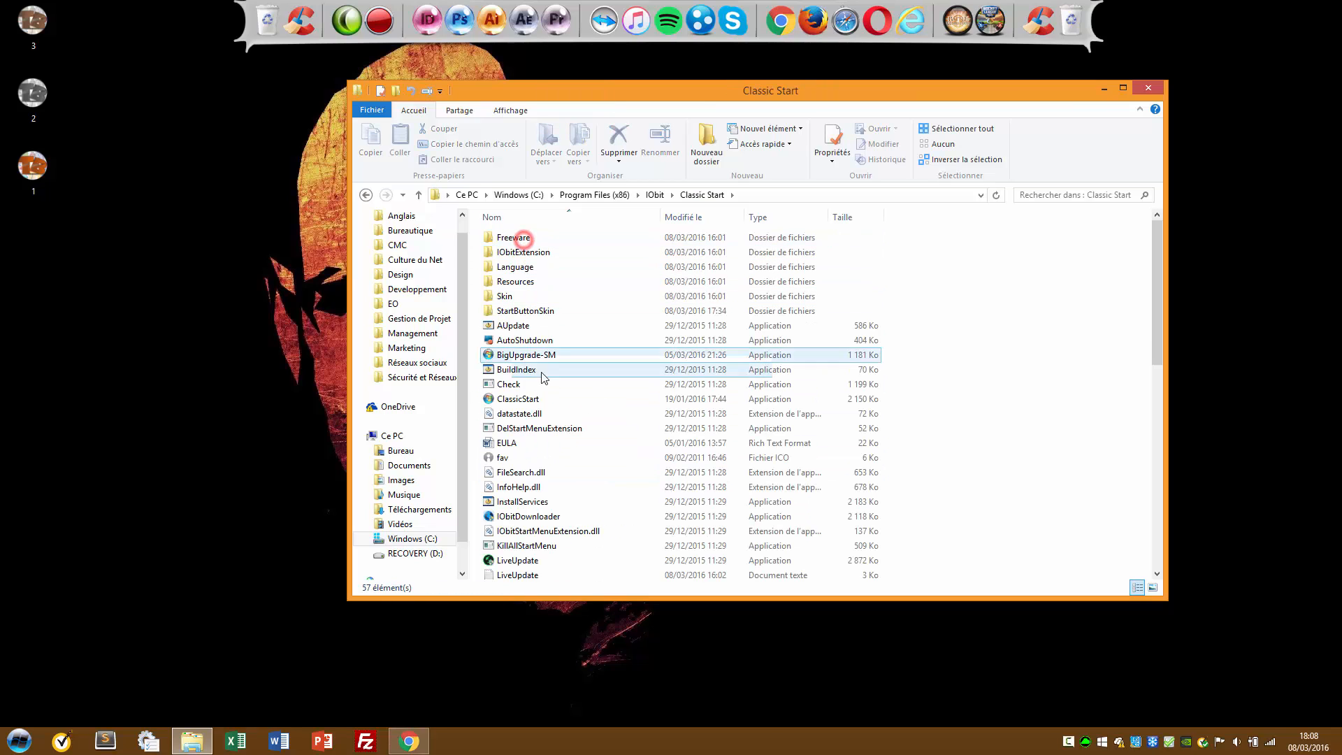
double_click(555, 311)
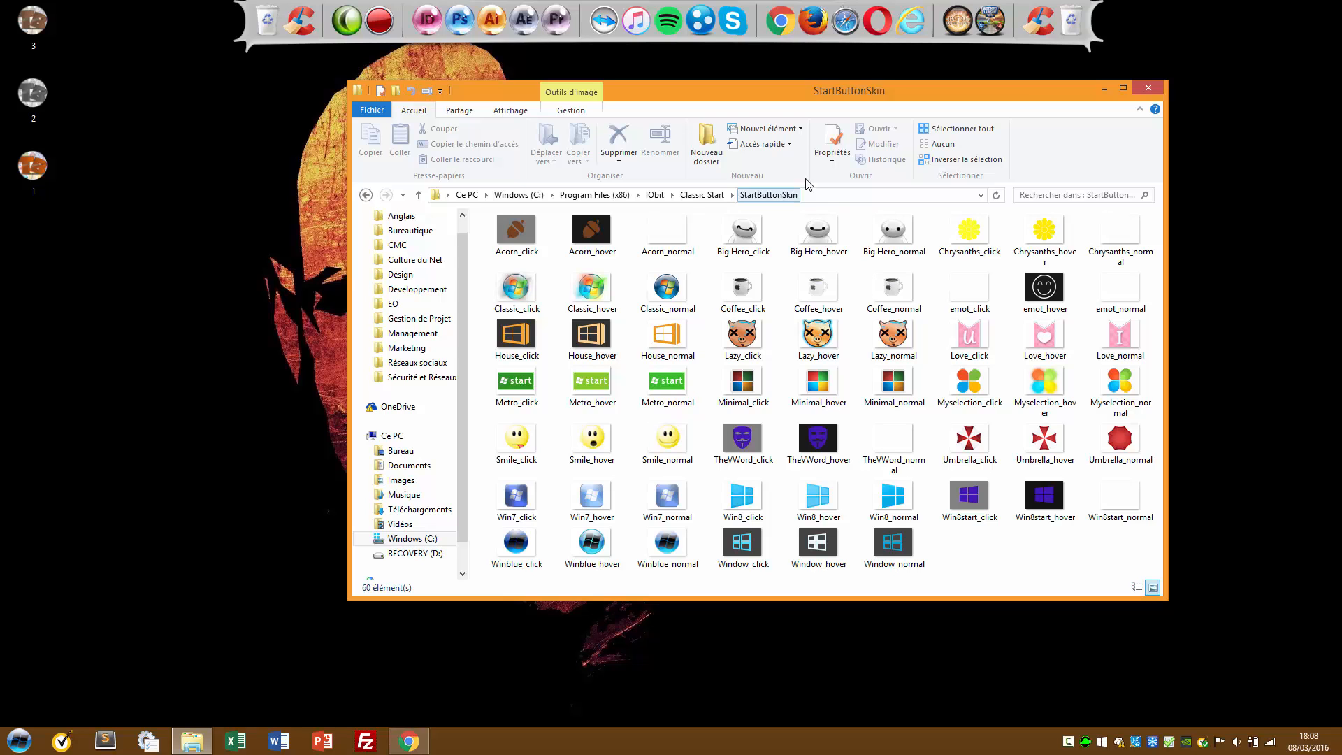
- Examine the Start button images in the StartButtonSkin folder, including the set Smile_click, Smile_hover and Smile_normal
click(408, 741)
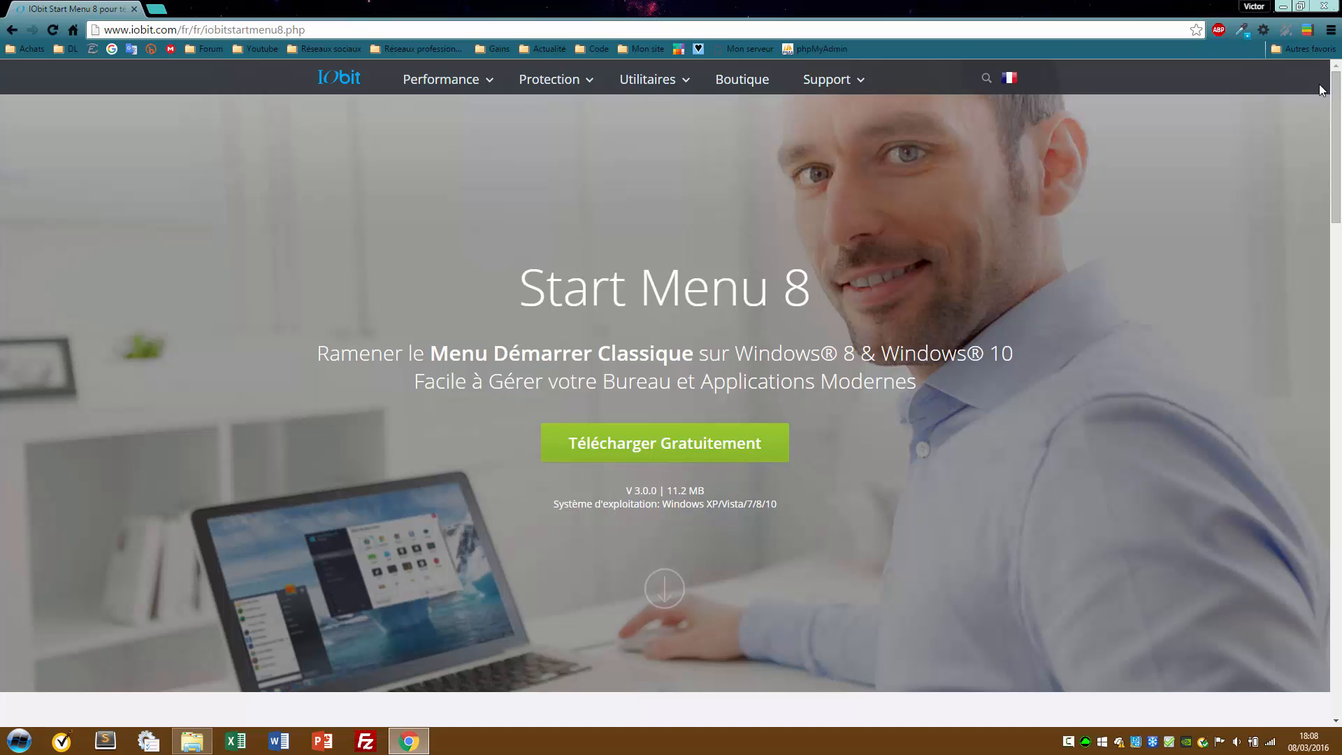
click(1286, 5)
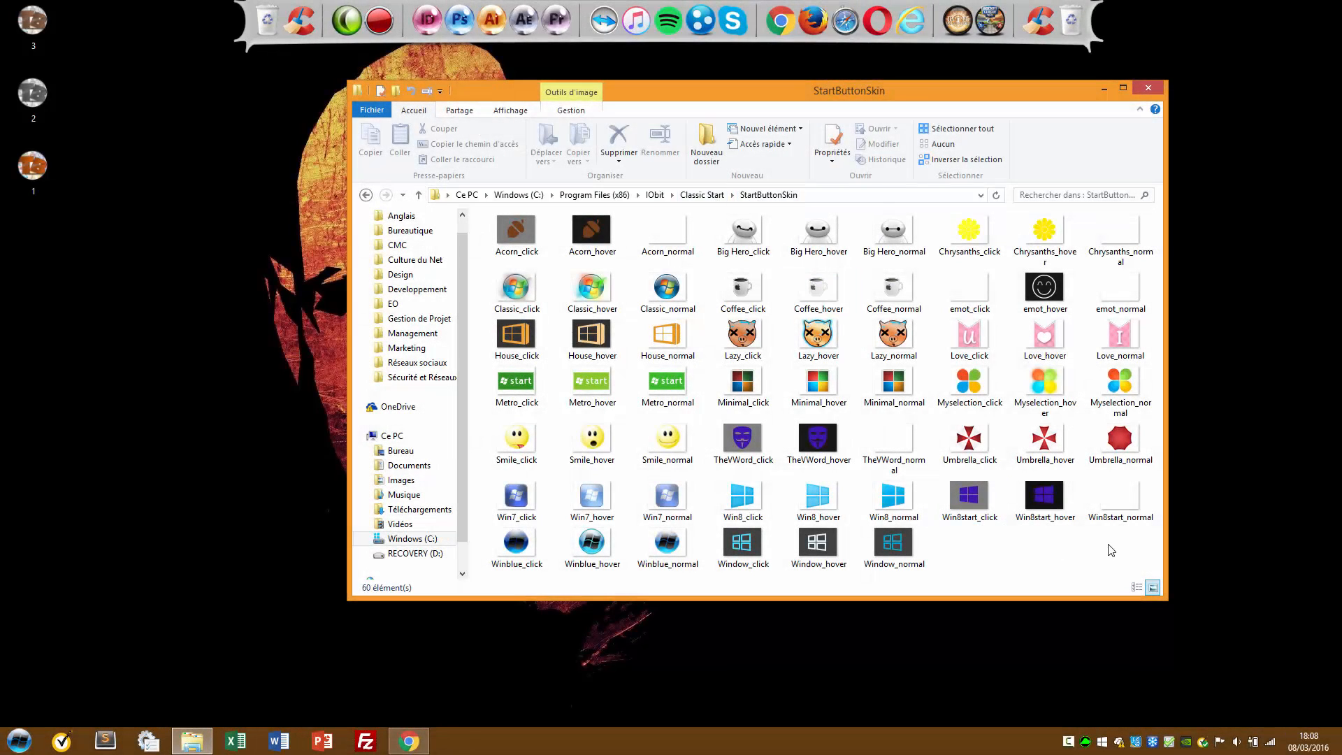
drag(1119, 560, 470, 155)
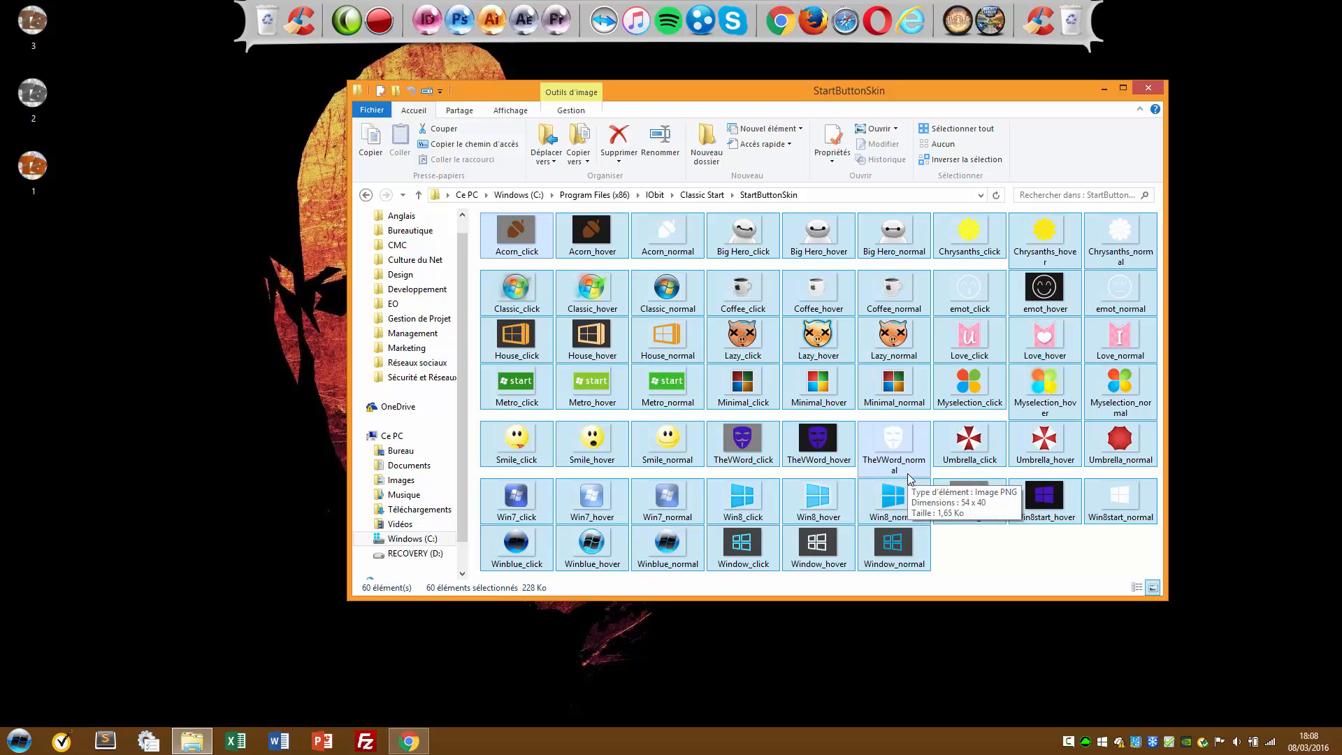
click(996, 552)
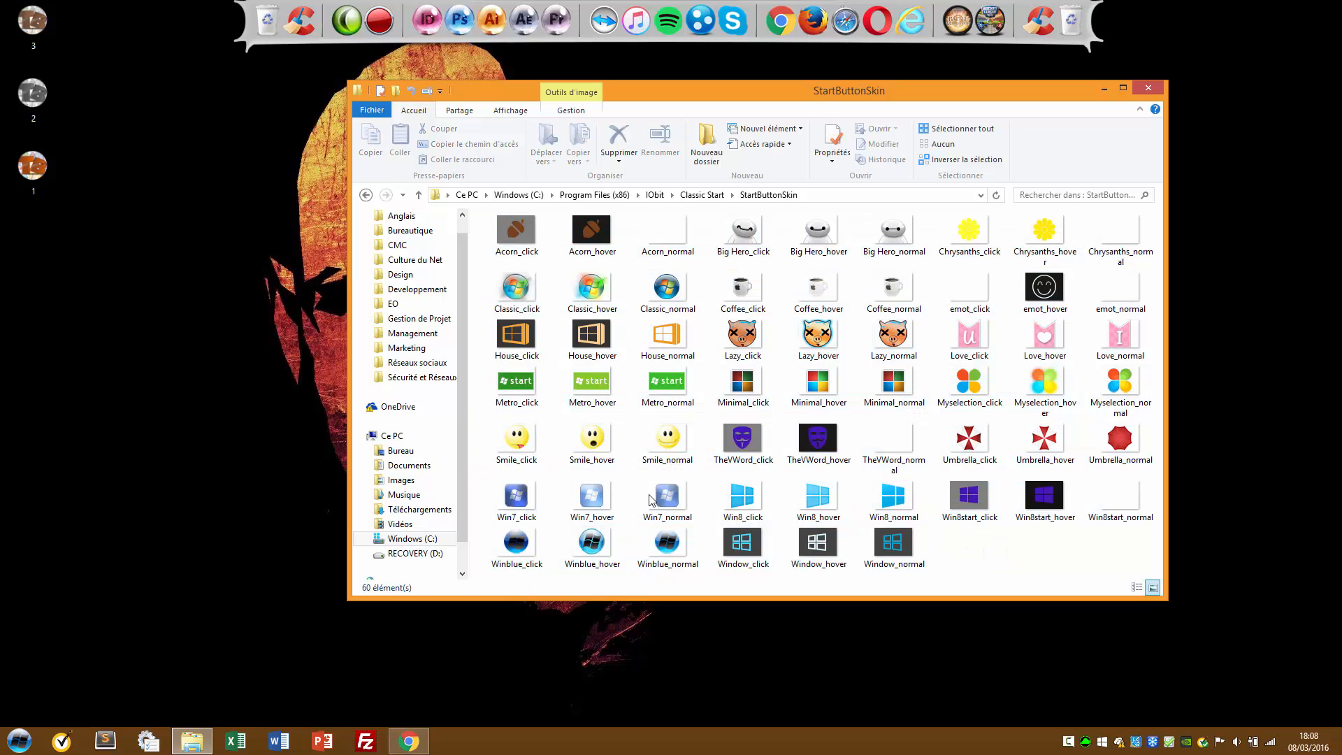
drag(204, 333, 60, 49)
click(206, 289)
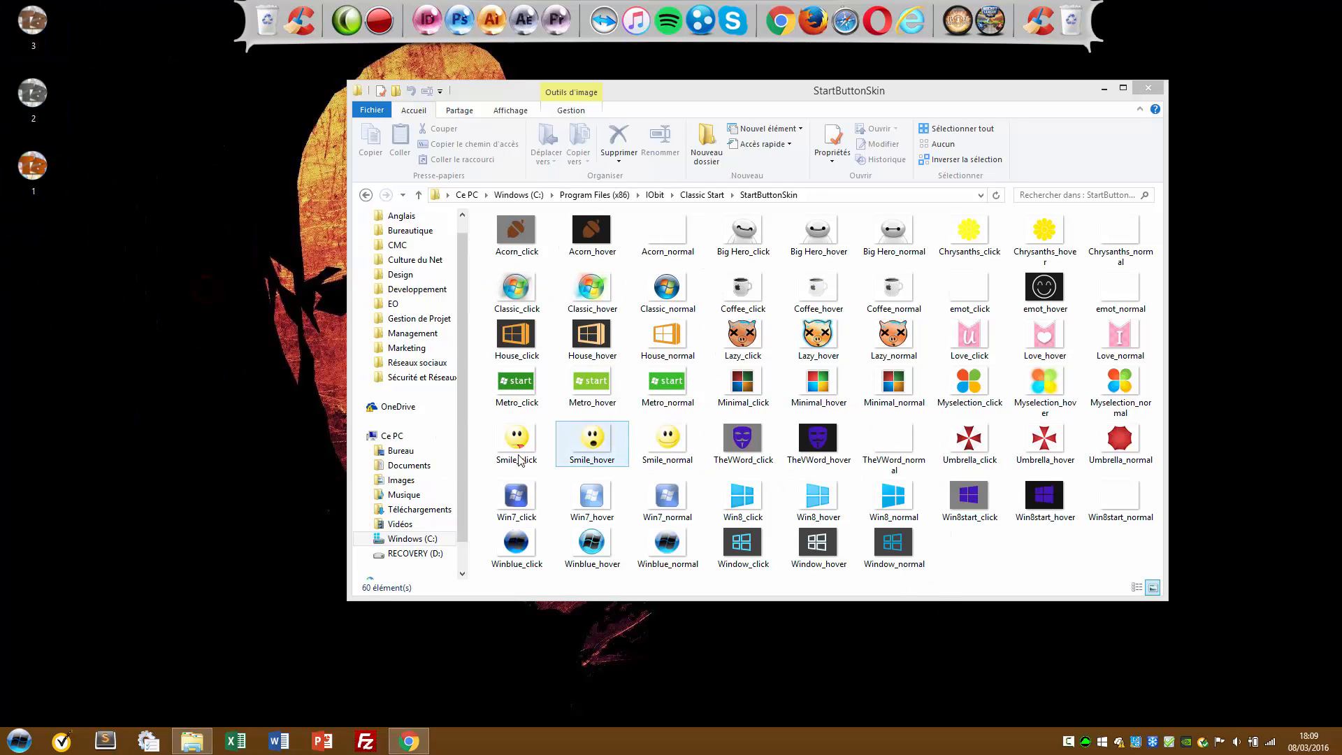
drag(475, 476, 682, 441)
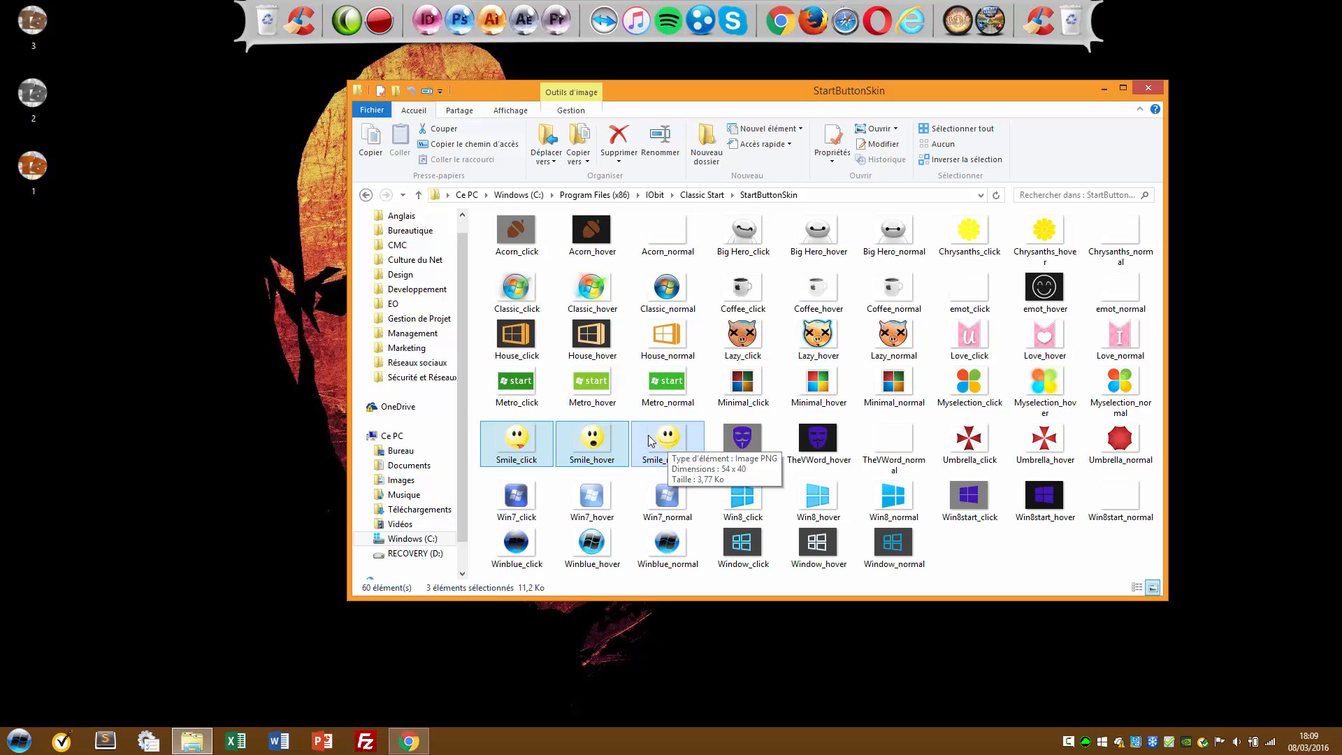
- Move Smile_click, Smile_hover and Smile_normal to the desktop and images 1, 2 and 3 into the StartButtonSkin folder, granting administrator permission
drag(1007, 551, 736, 572)
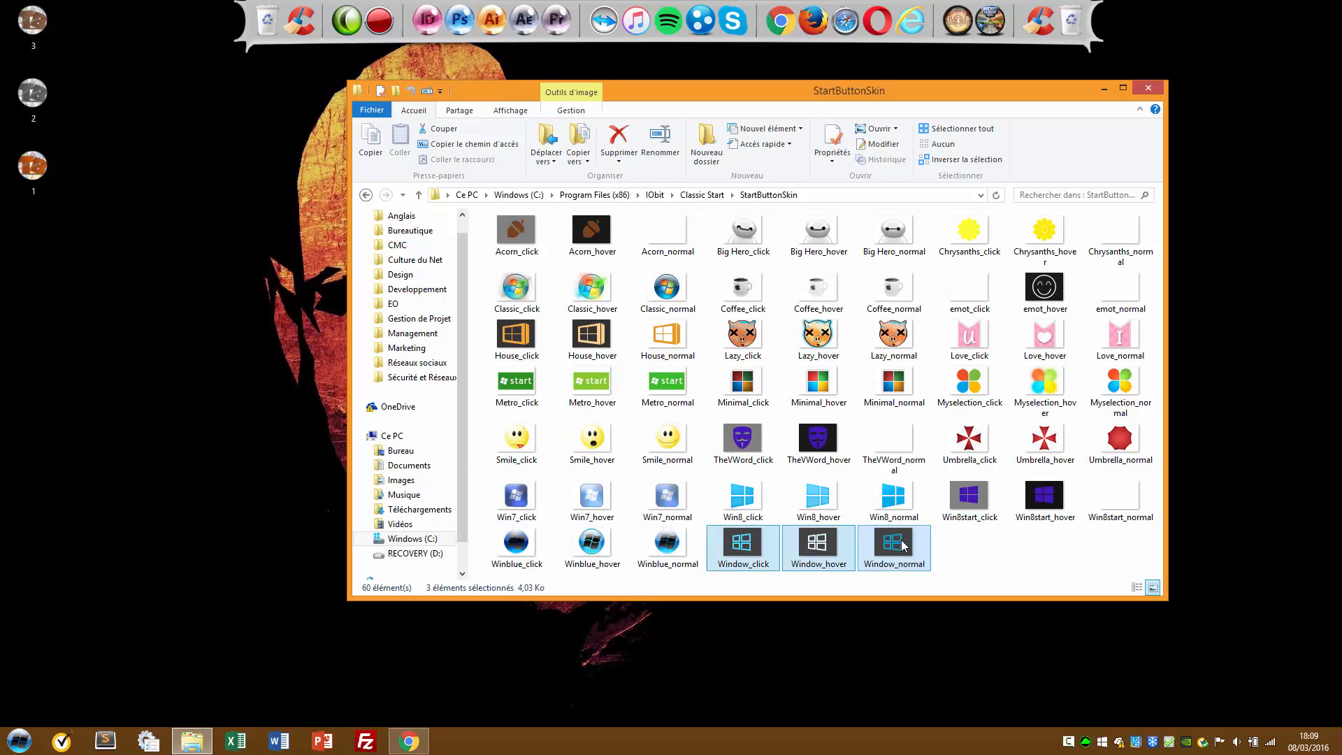
drag(926, 481, 1132, 440)
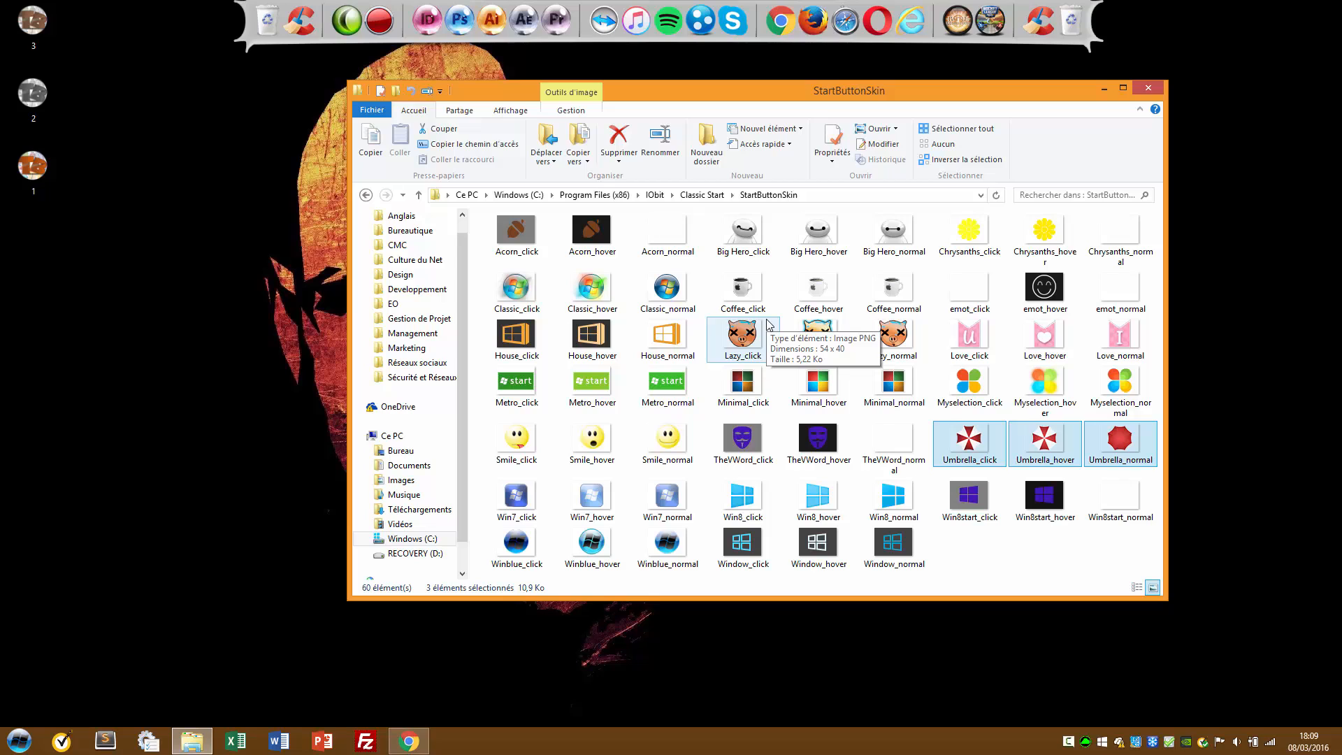
drag(483, 471, 414, 361)
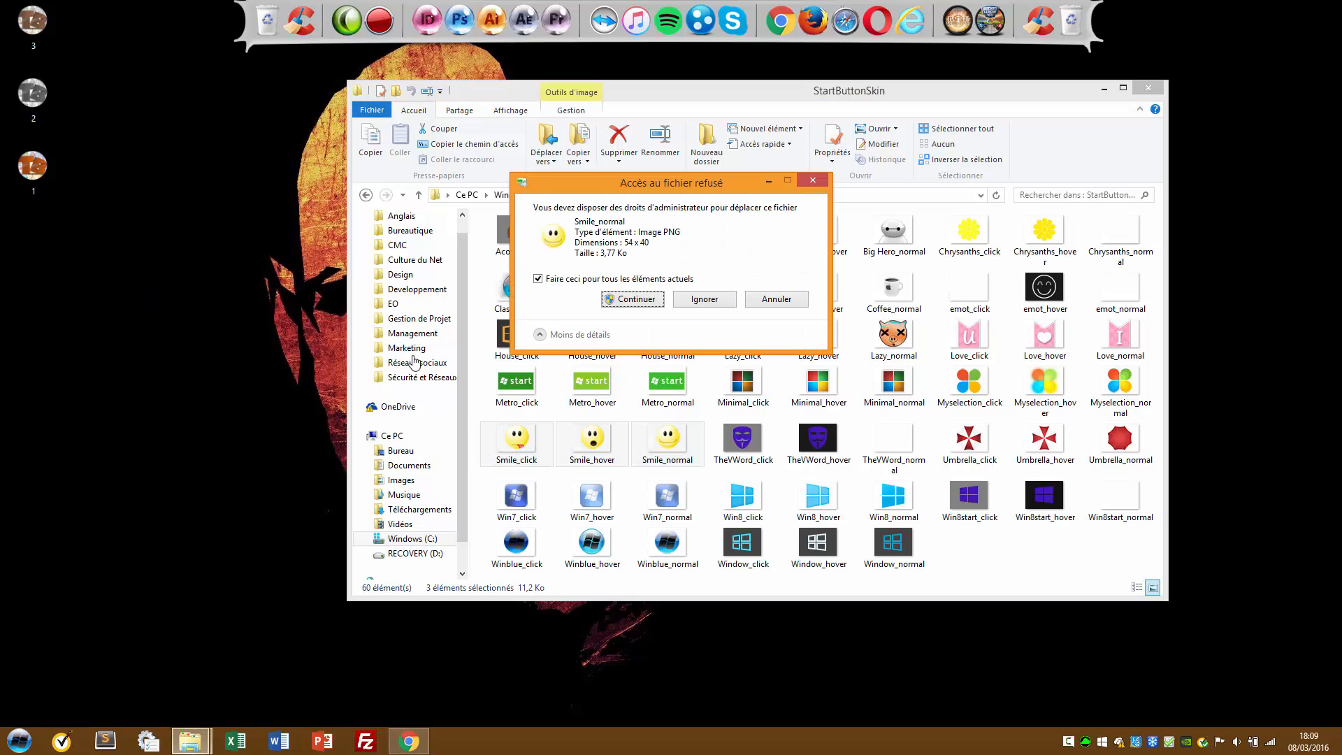
click(632, 299)
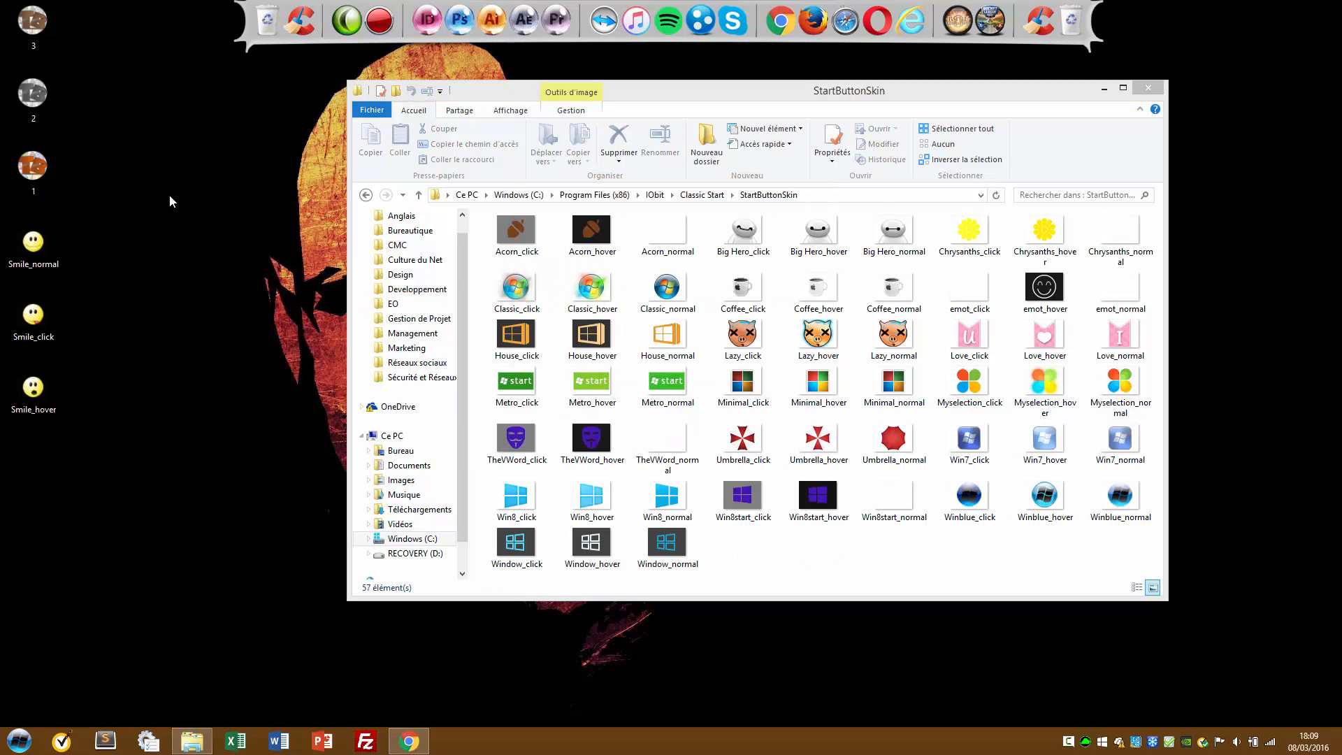
drag(170, 197, 748, 502)
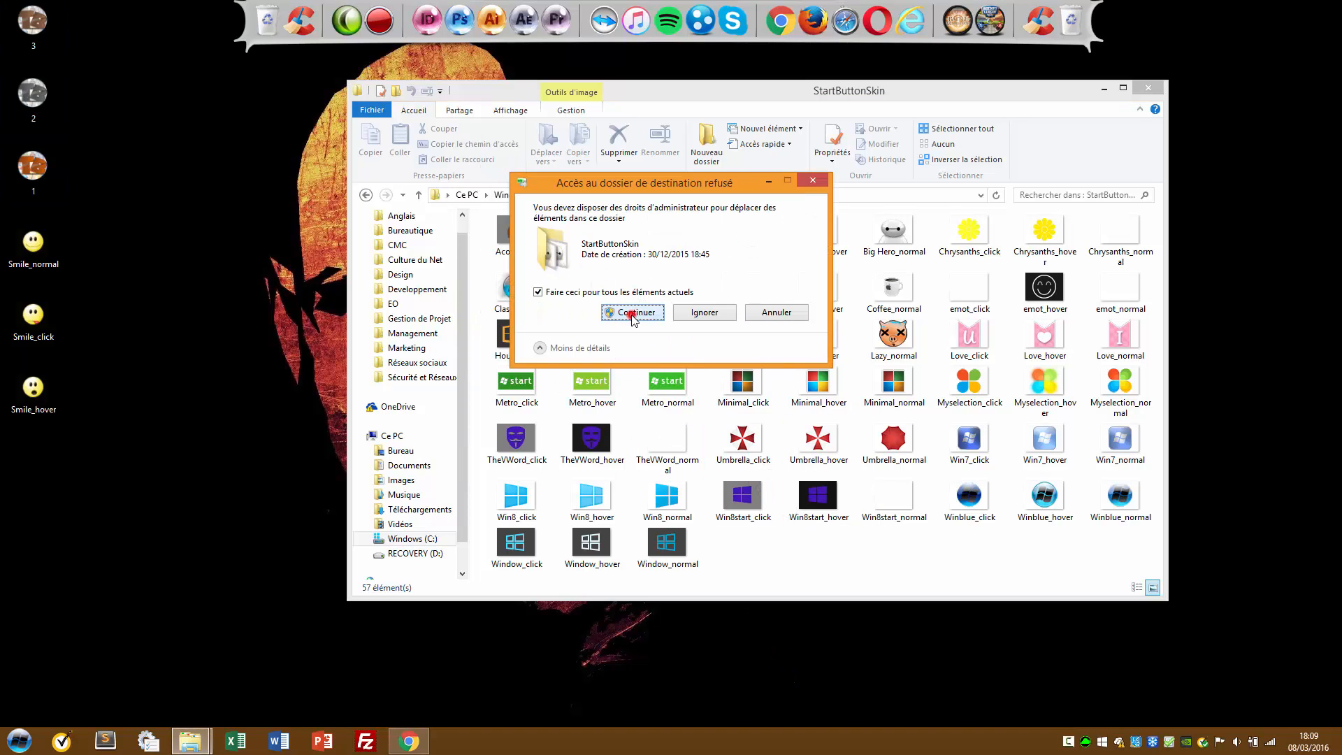
click(631, 312)
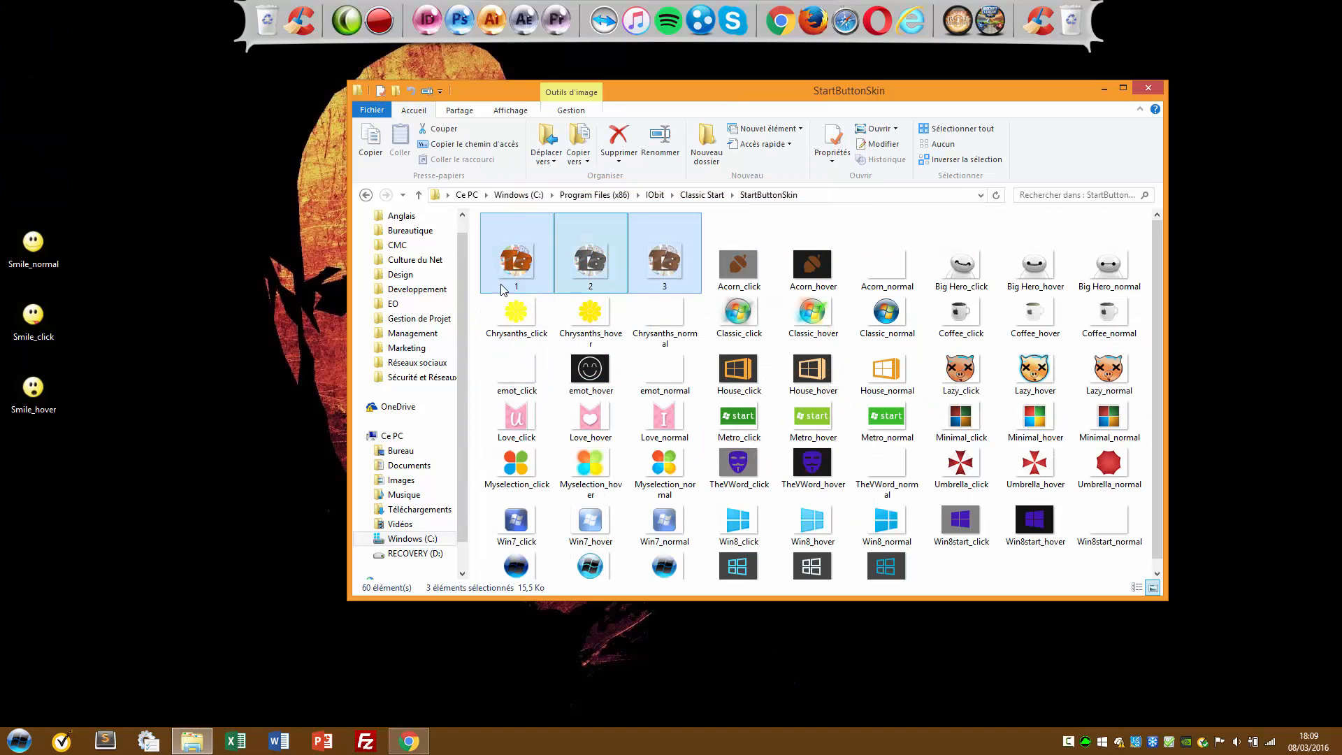
- Rename image 1 in the StartButtonSkin folder as Smile_normal, copying the name from the original file on the desktop
click(27, 264)
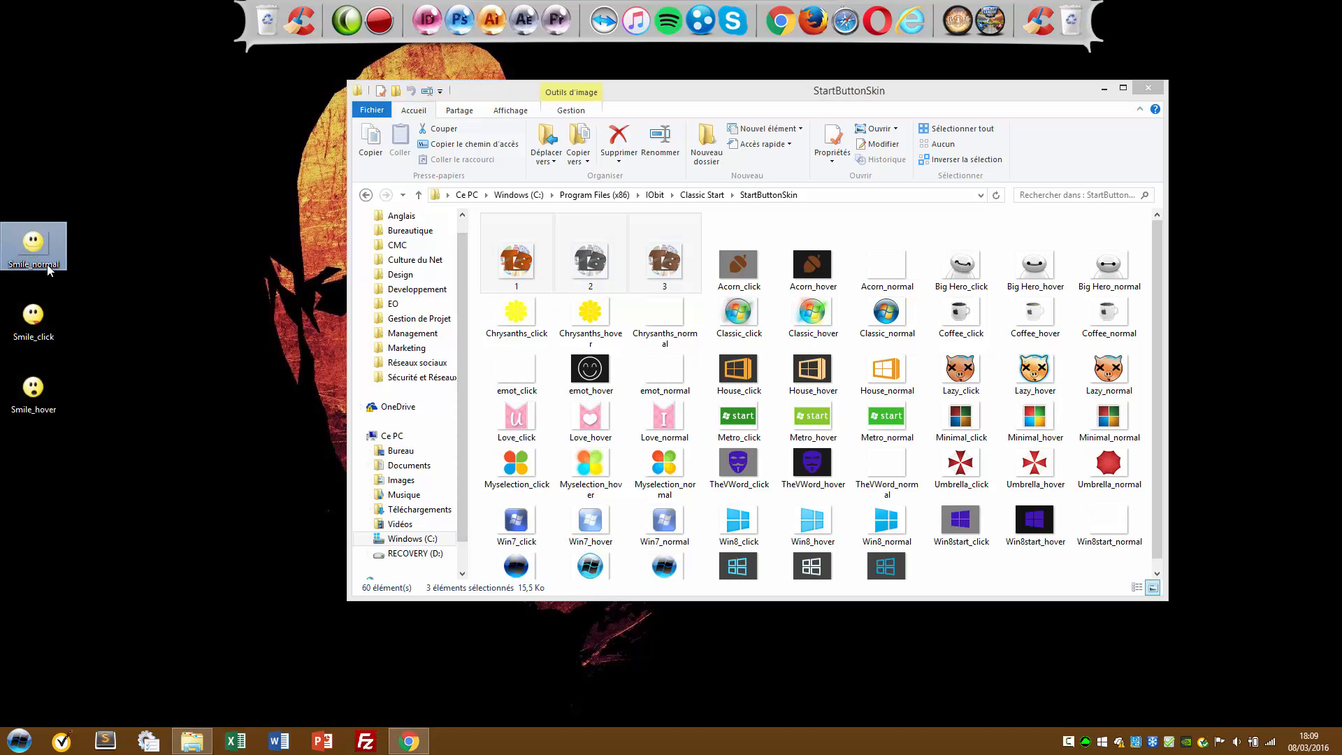
right_click(48, 264)
click(63, 305)
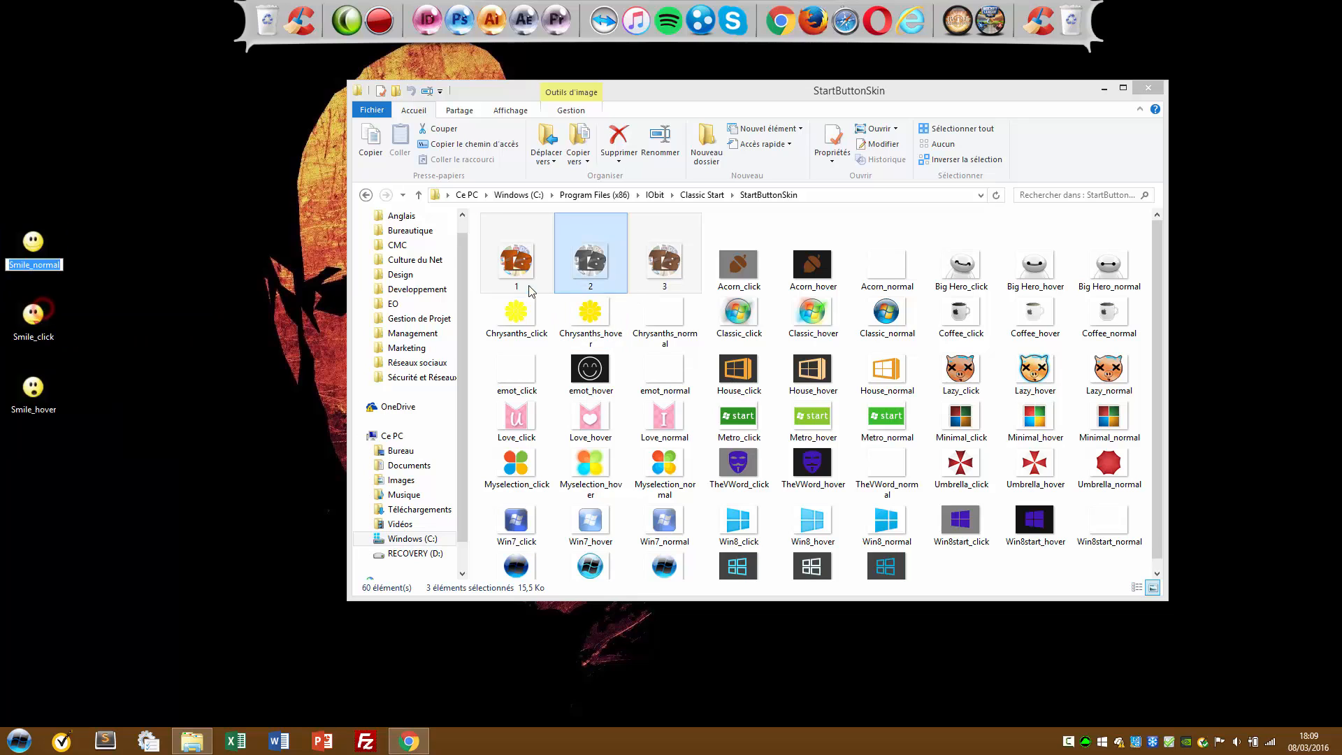
click(526, 285)
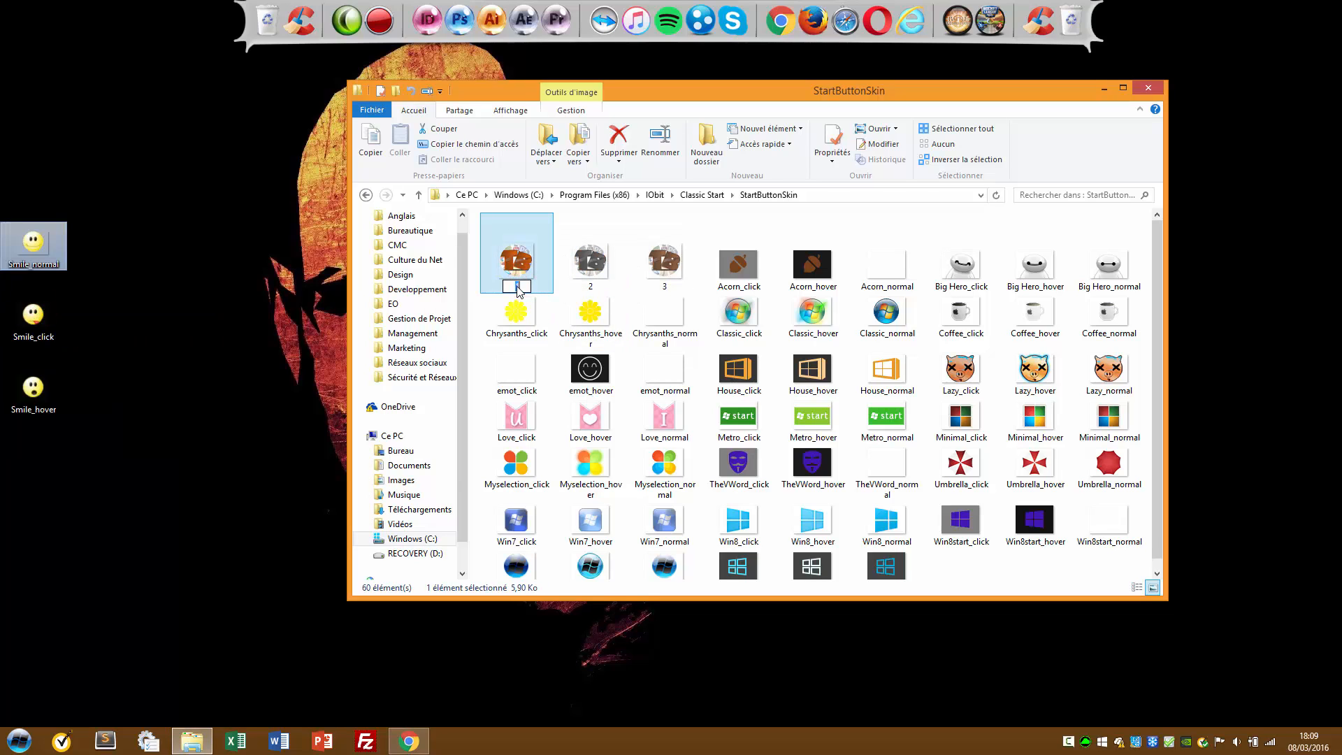
right_click(517, 287)
click(419, 342)
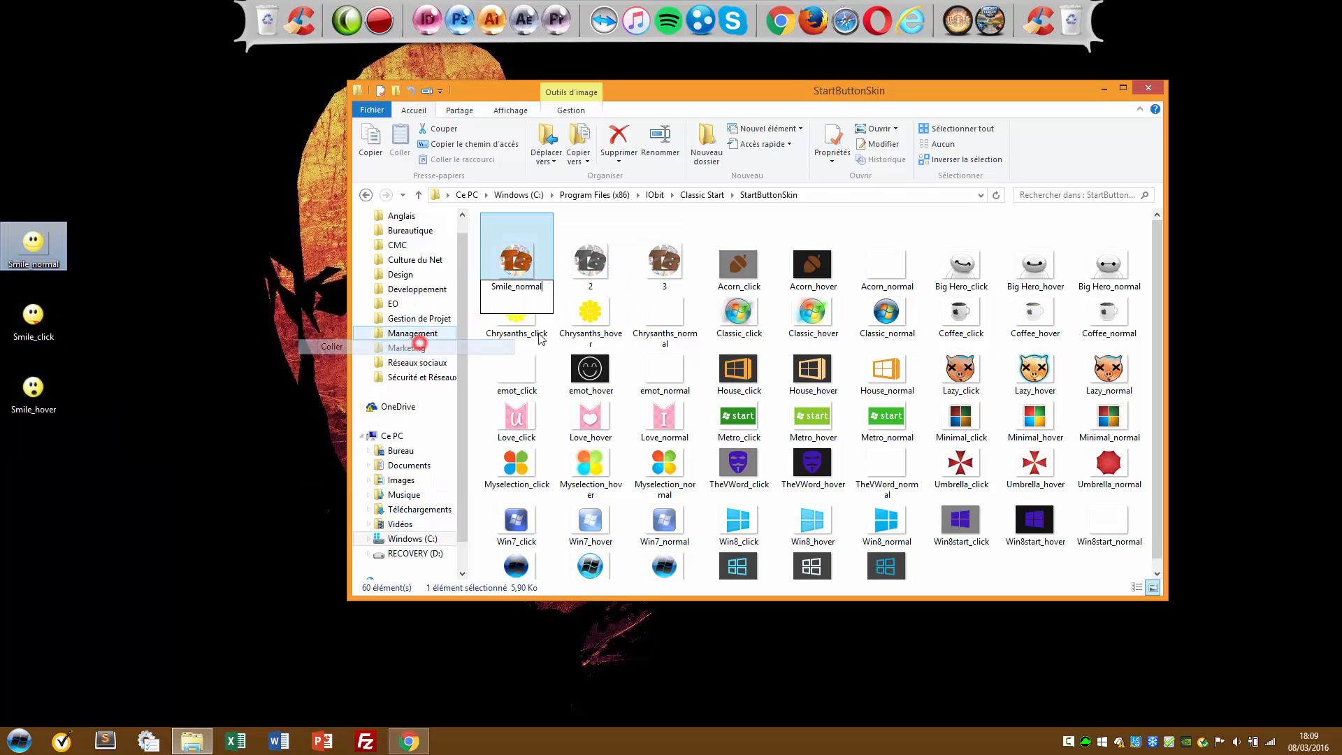
click(580, 339)
key(Return)
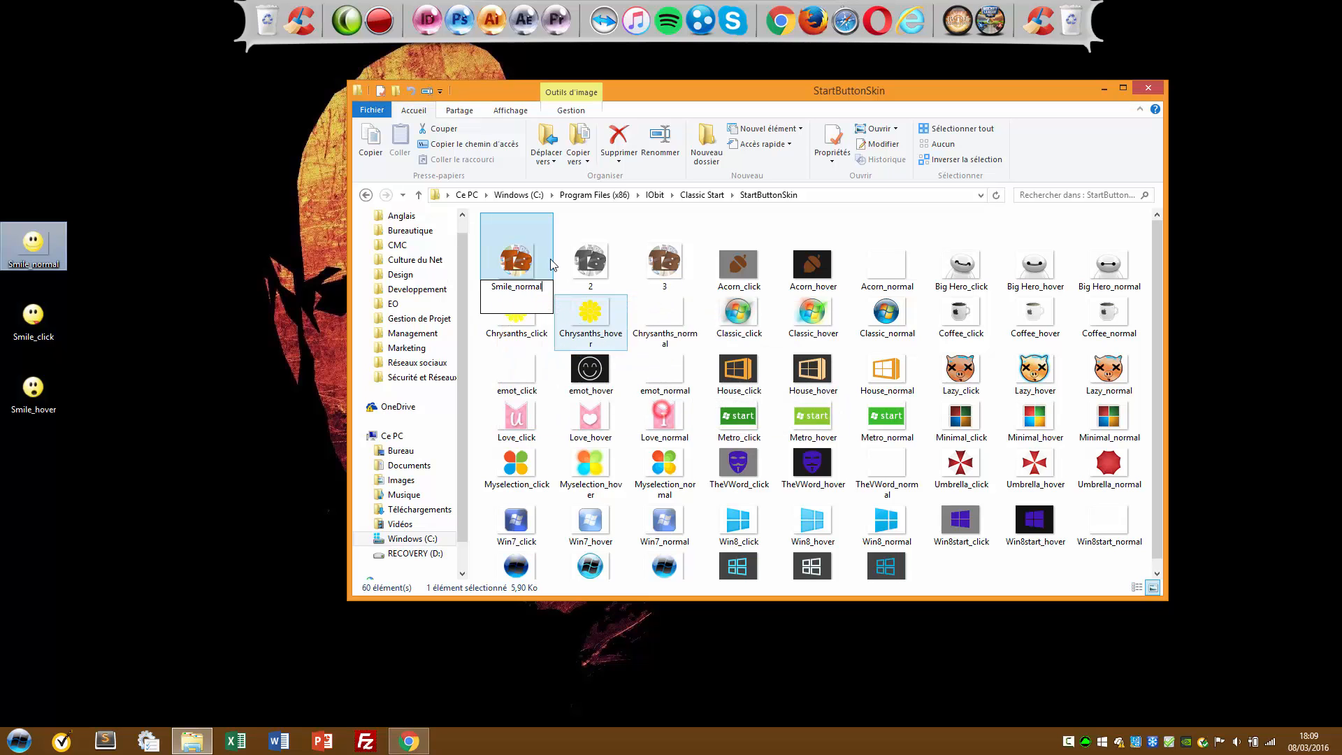
- Rename image 2 in the StartButtonSkin folder as Smile_click, copying the name from the original file on the desktop
click(47, 322)
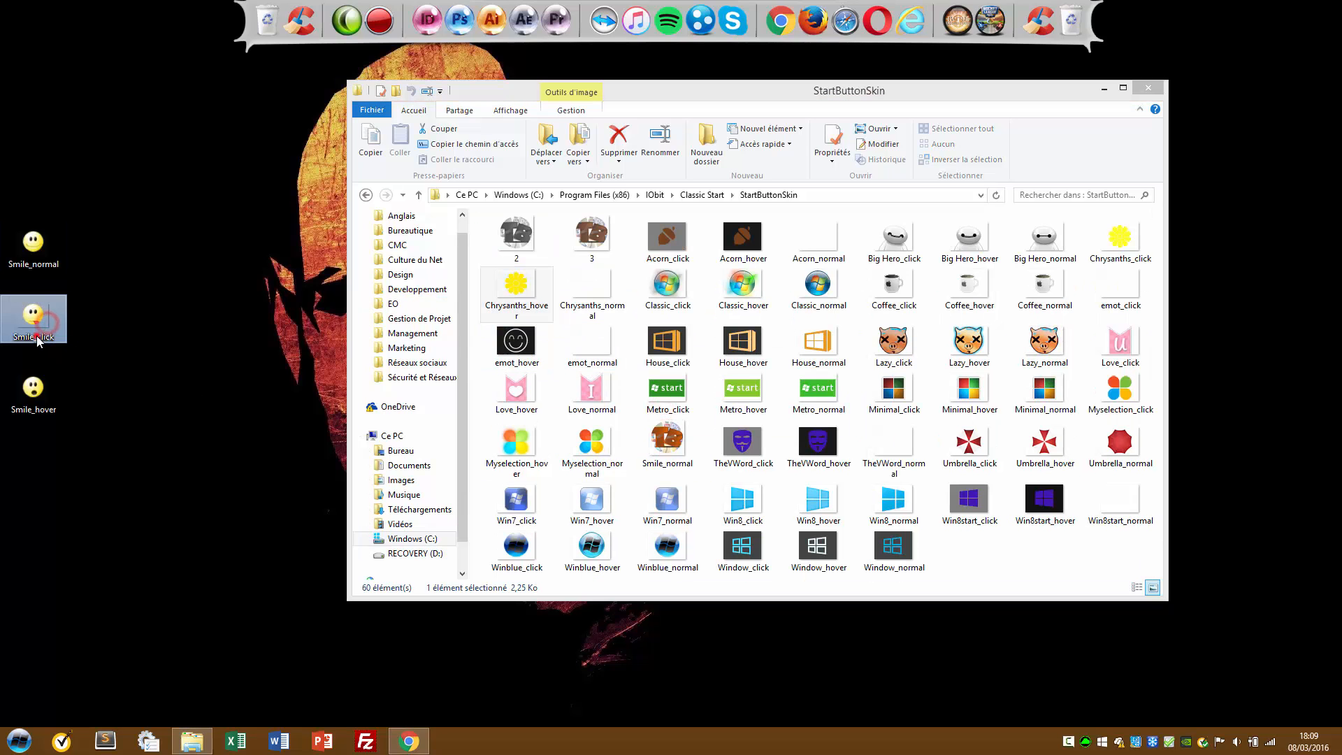
right_click(36, 338)
click(49, 384)
key(super+c)
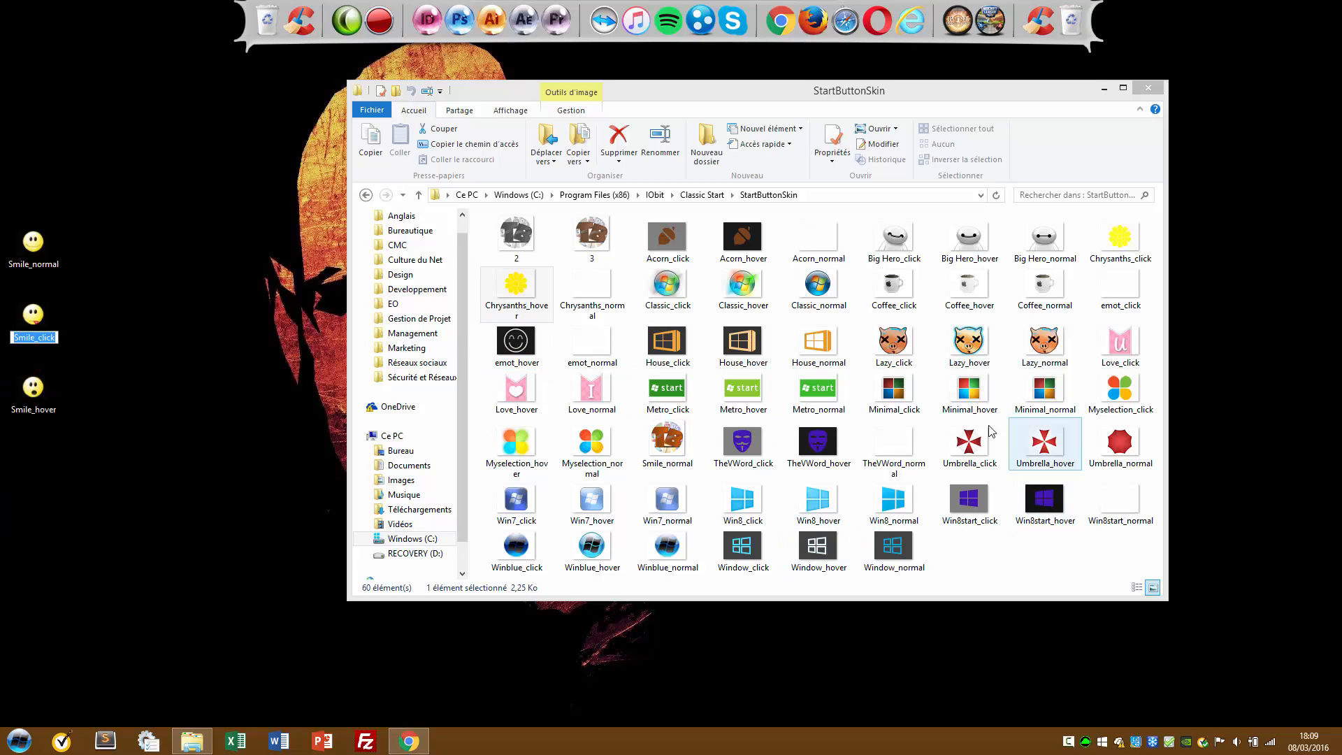
click(710, 463)
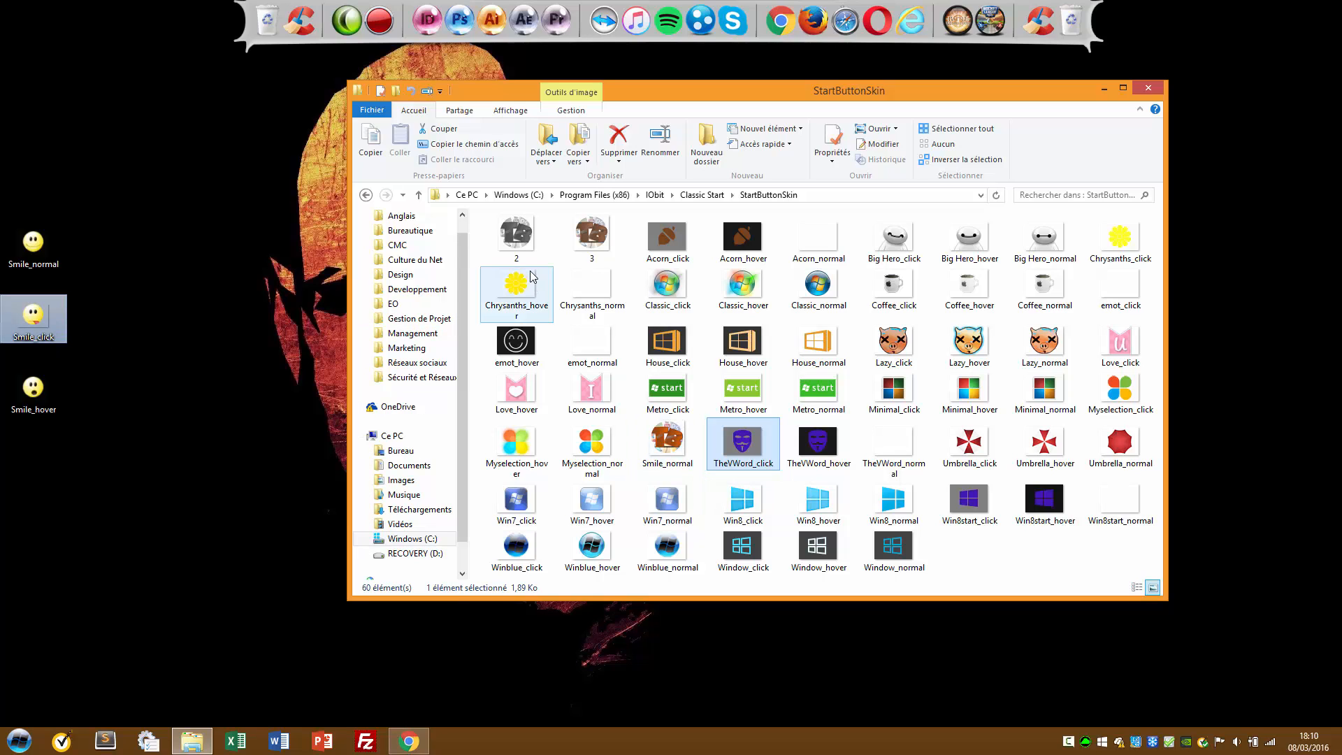
click(30, 341)
right_click(32, 338)
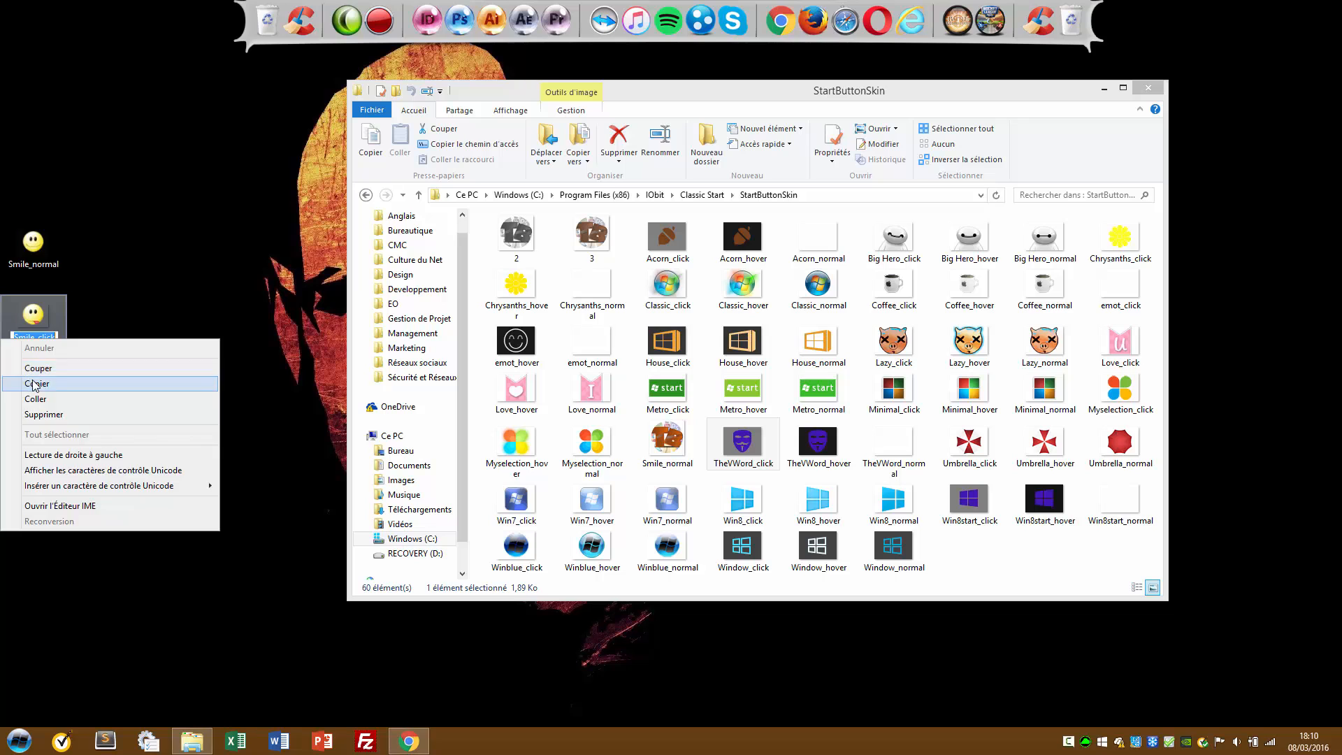
click(32, 382)
click(530, 250)
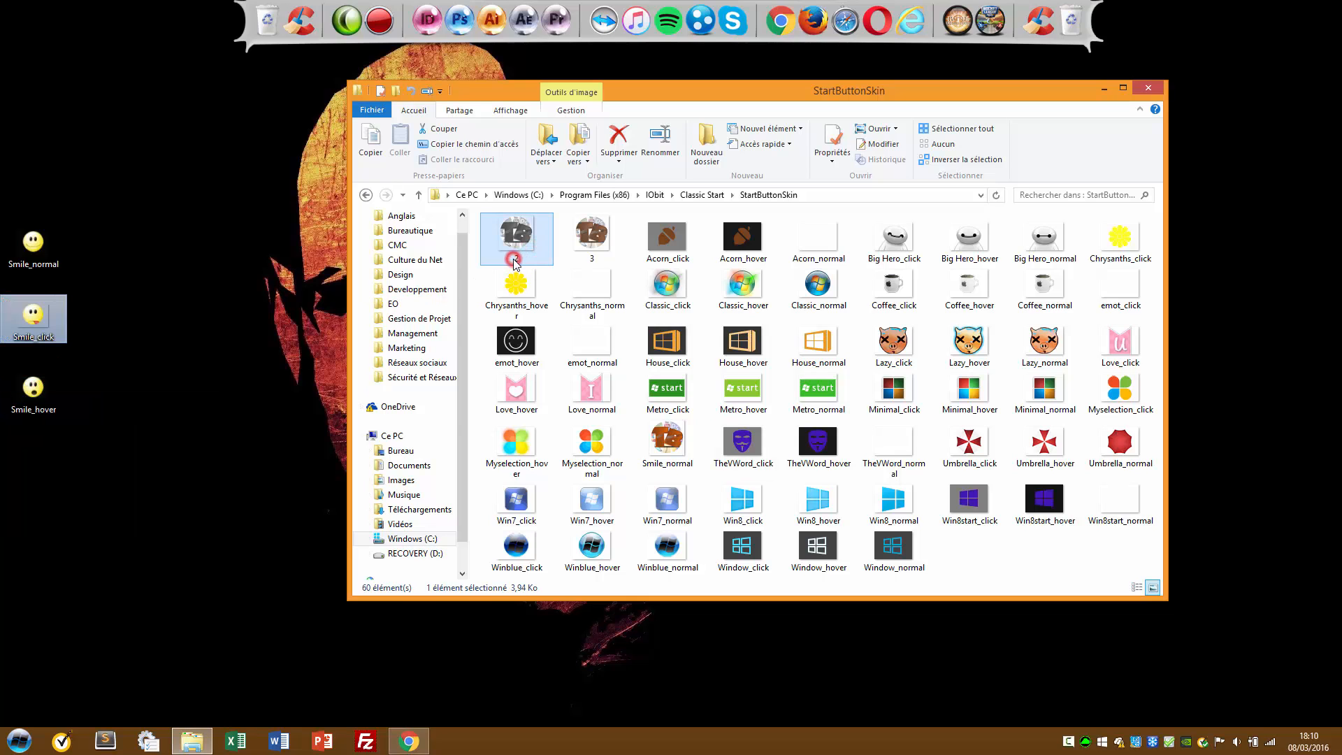
right_click(515, 259)
click(406, 318)
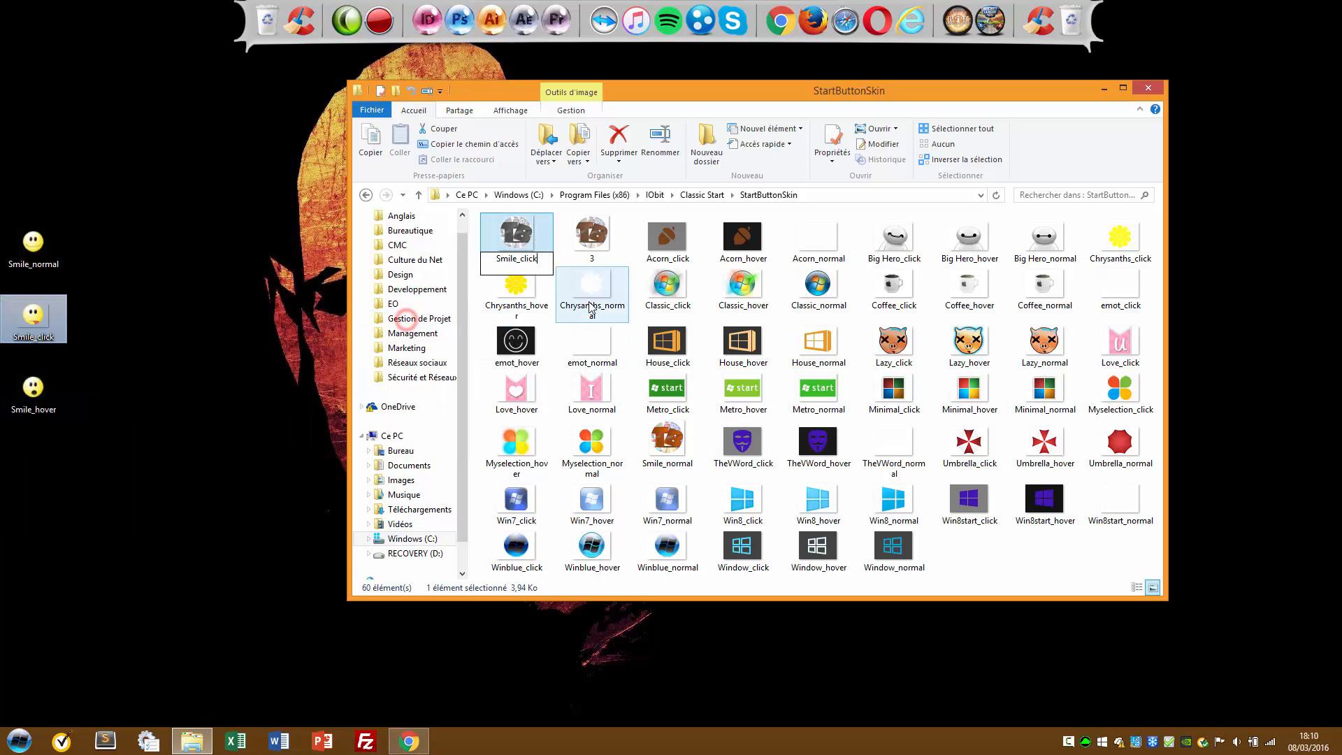
click(590, 308)
click(639, 401)
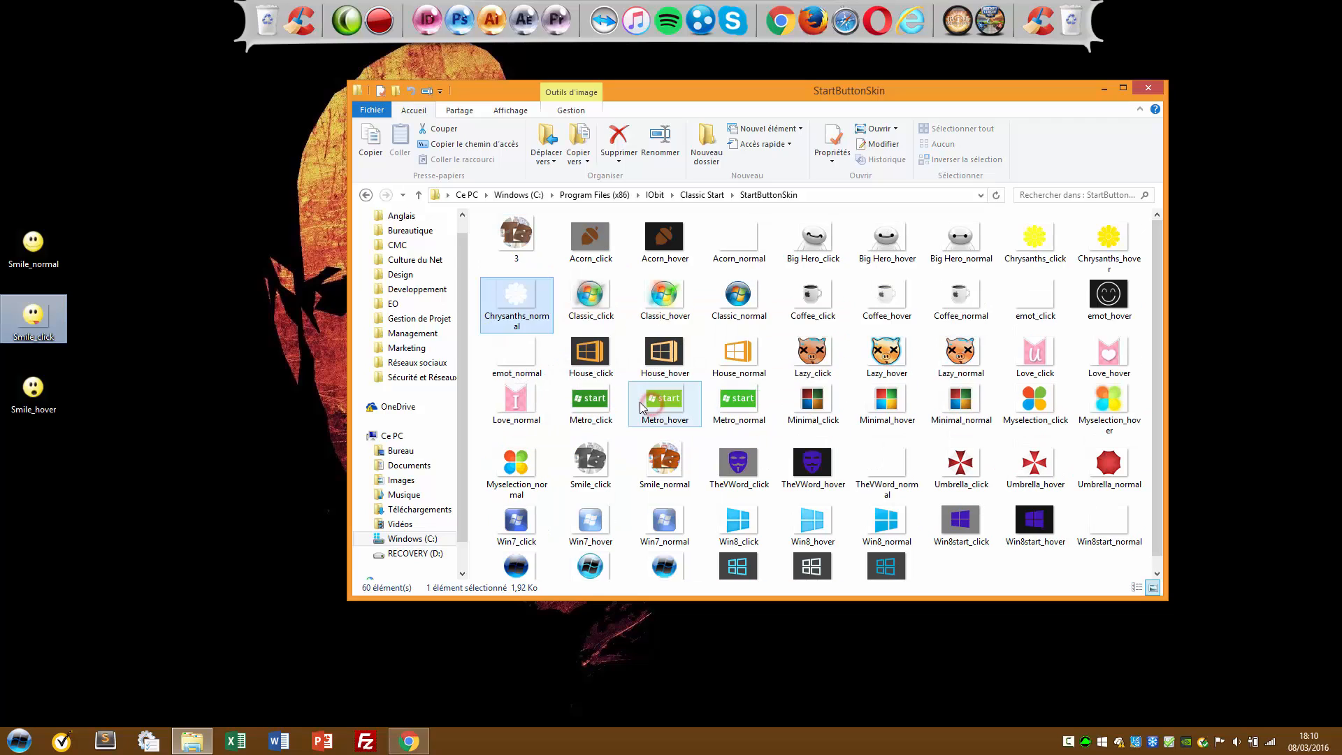
- Rename the grey logo image Smile_click as Smile_hover, copying the name from the desktop file and granting administrator permission
click(127, 447)
click(44, 410)
key(super+c)
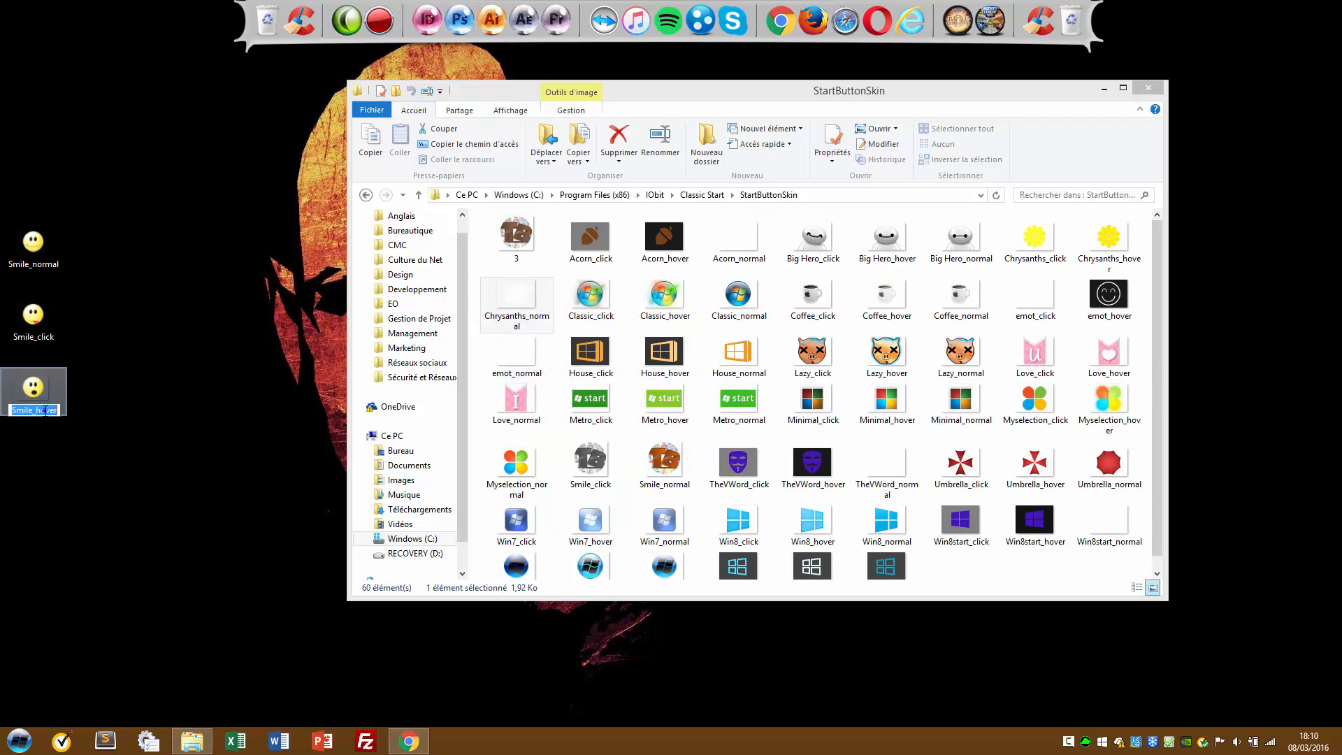
right_click(44, 410)
click(42, 455)
click(517, 239)
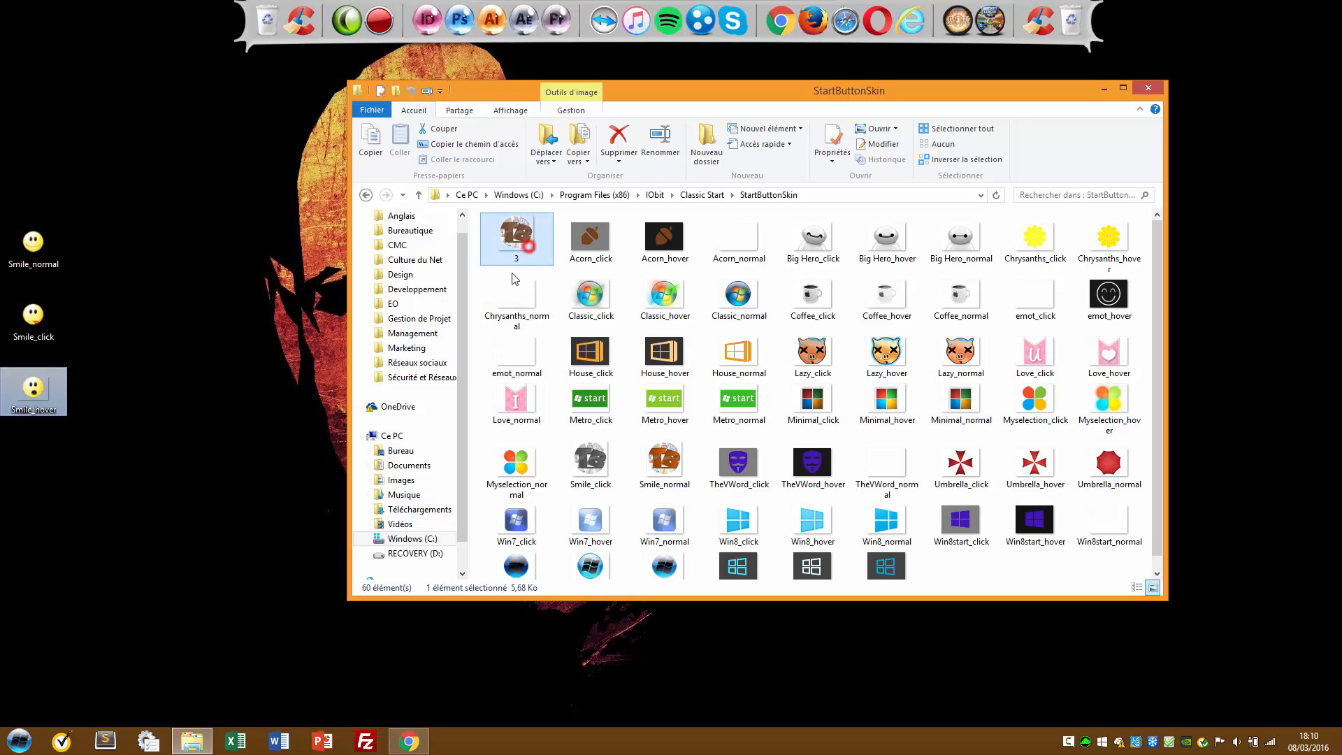
scroll(746, 335, down, 1)
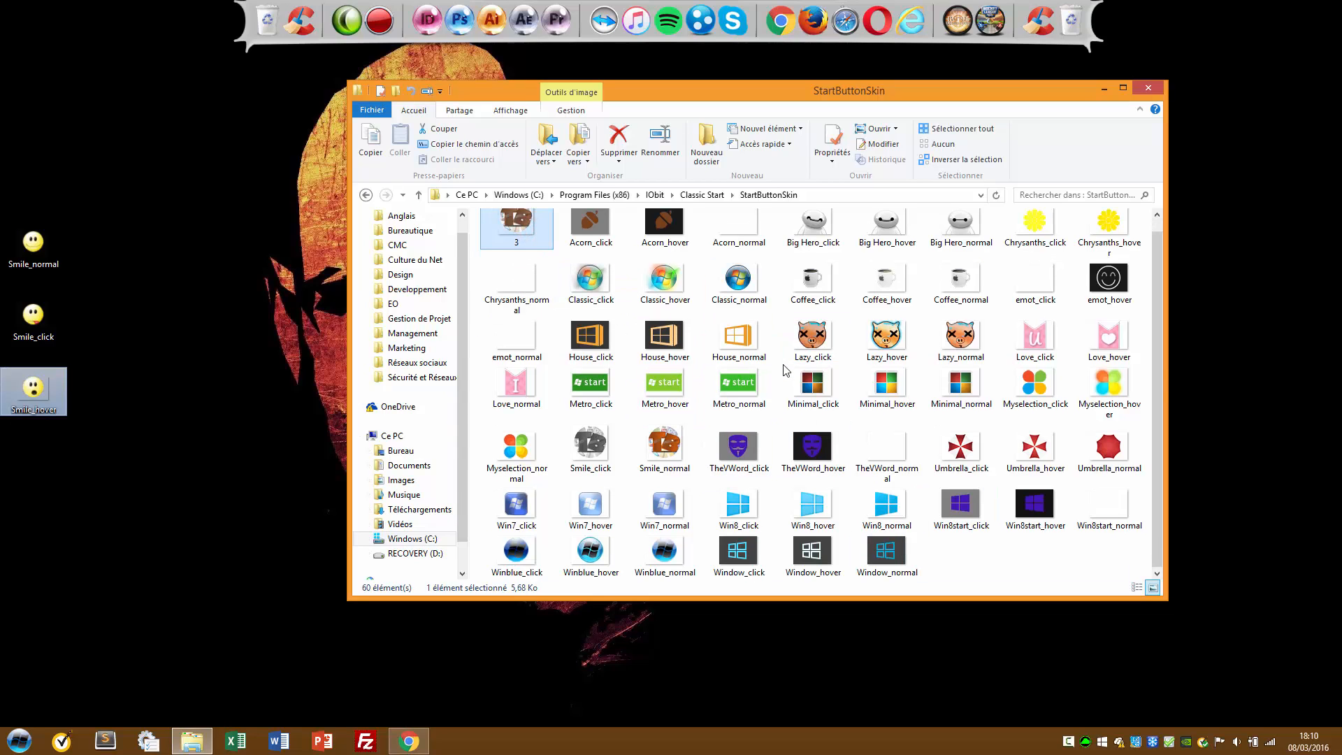
click(589, 472)
double_click(589, 473)
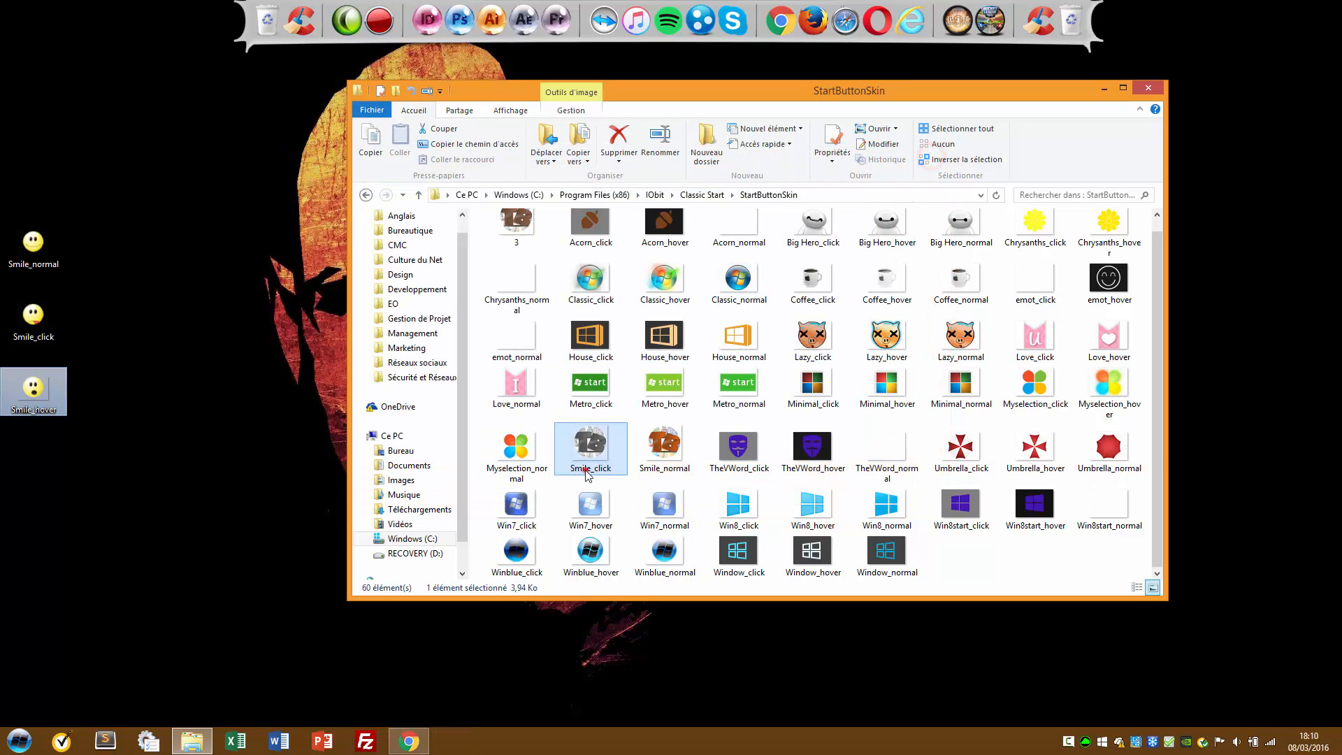
right_click(587, 473)
click(461, 543)
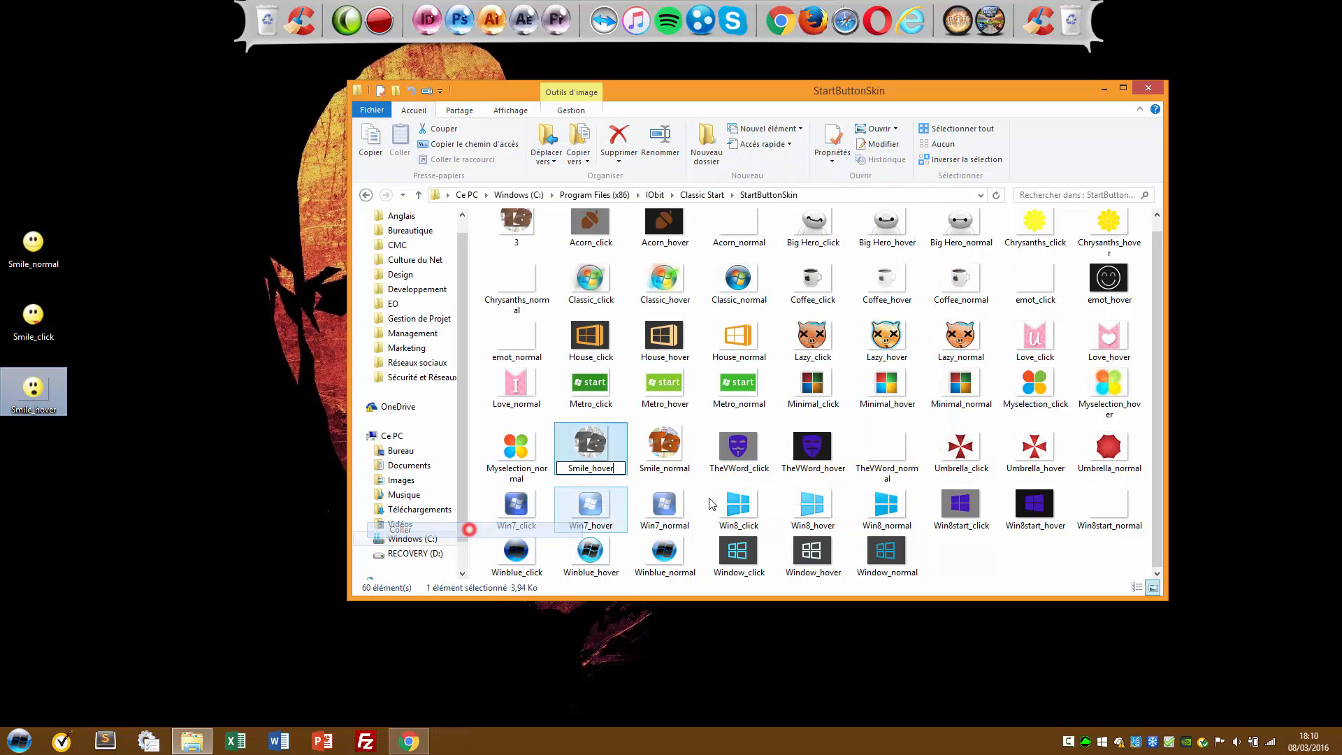
key(Return)
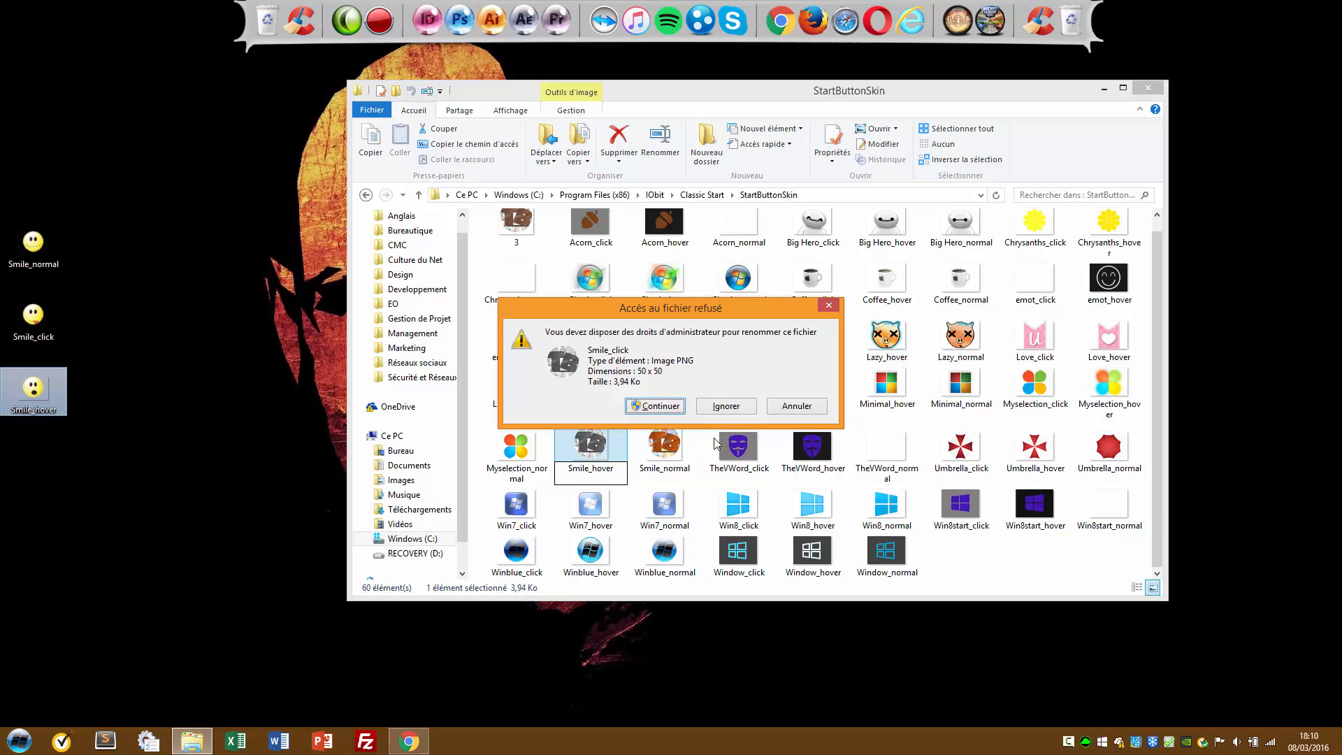
click(648, 411)
- Rename image 3 in the StartButtonSkin folder as Smile_click, copying the name from the desktop file and granting administrator permission
click(28, 337)
click(27, 335)
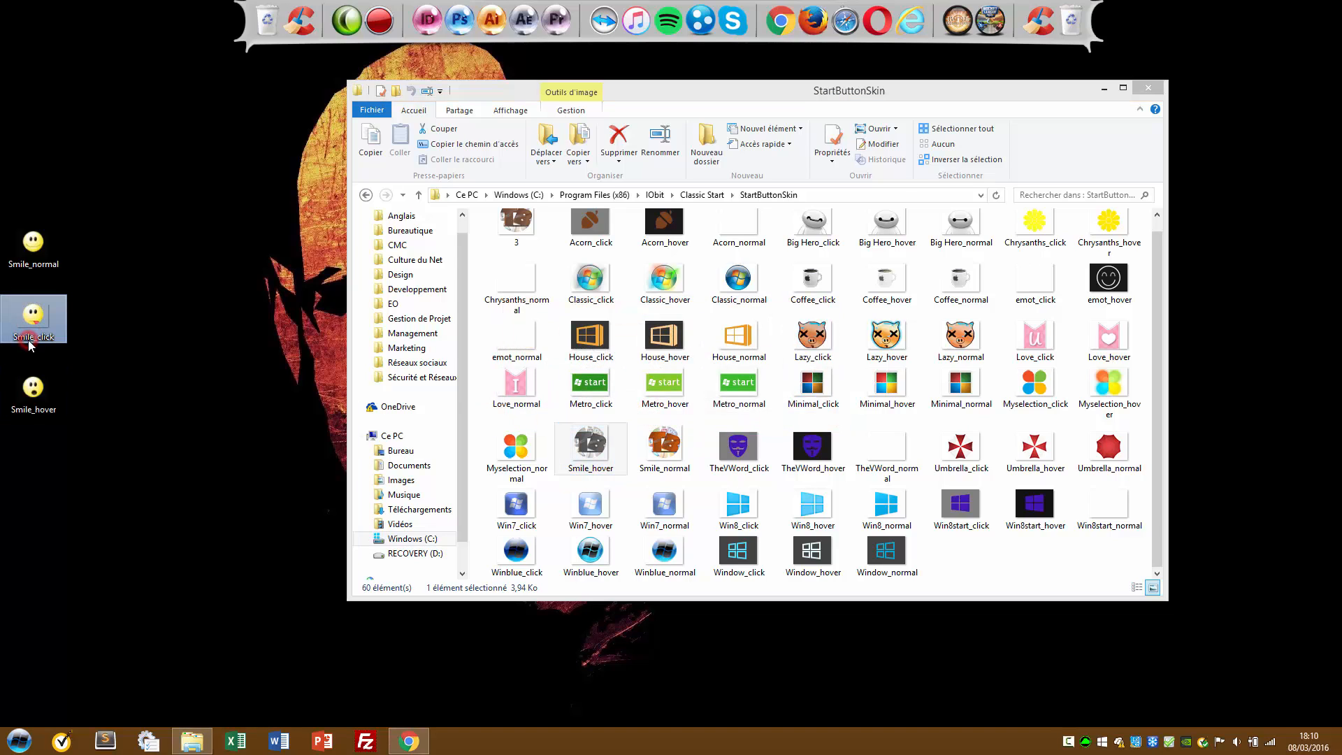
right_click(28, 339)
key(super+c)
click(43, 384)
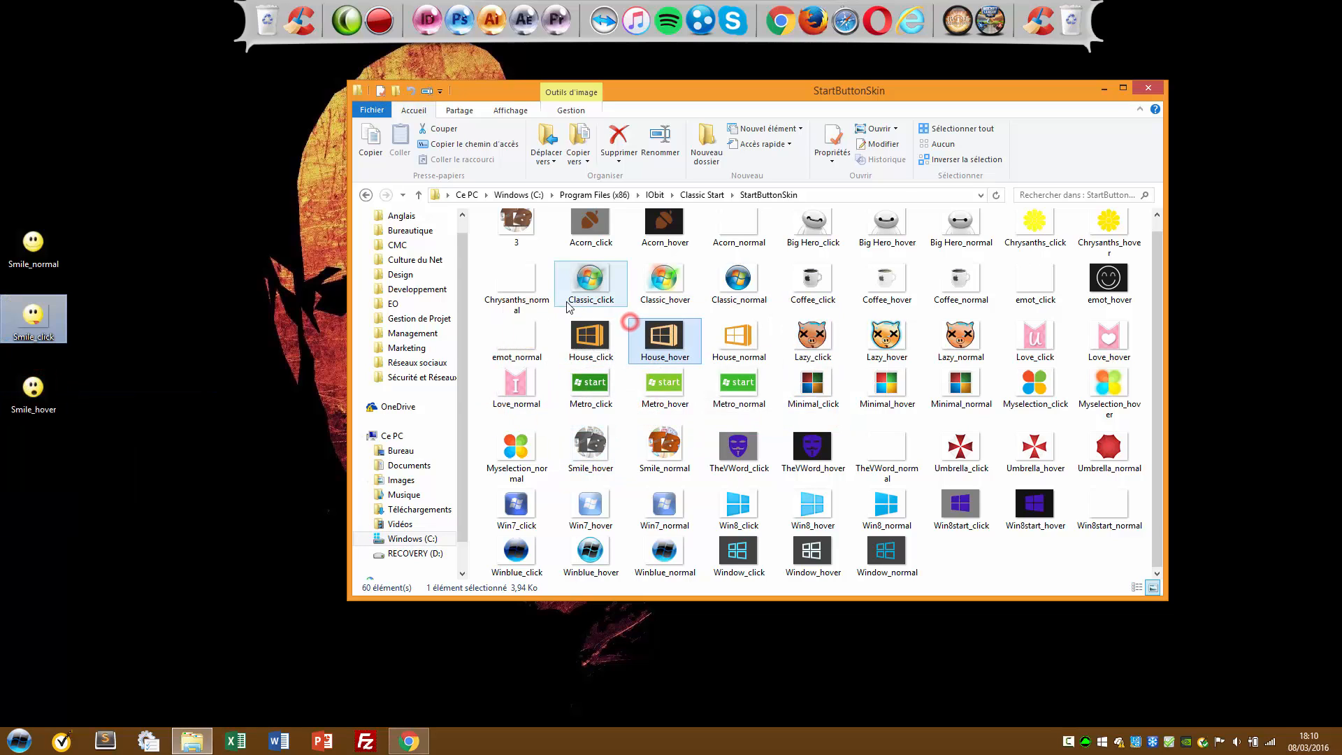
click(507, 245)
click(513, 259)
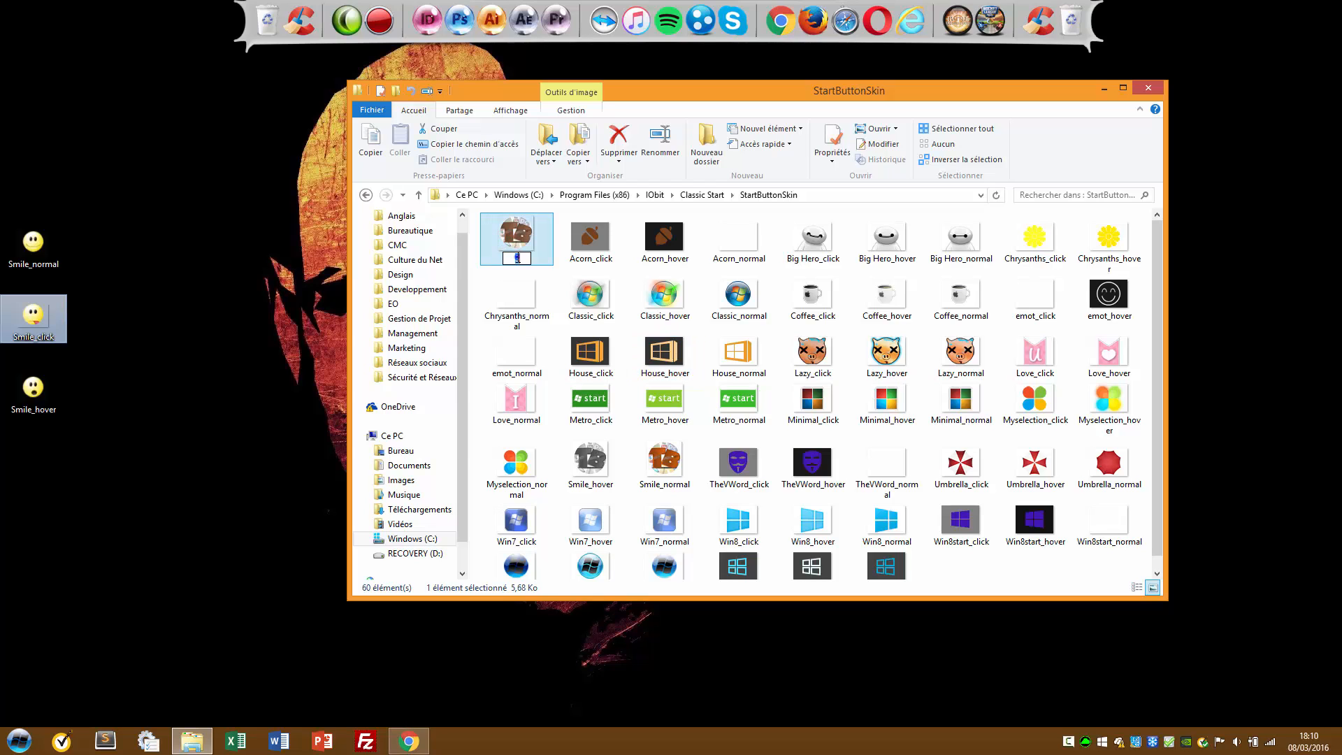
right_click(516, 258)
click(434, 318)
key(Return)
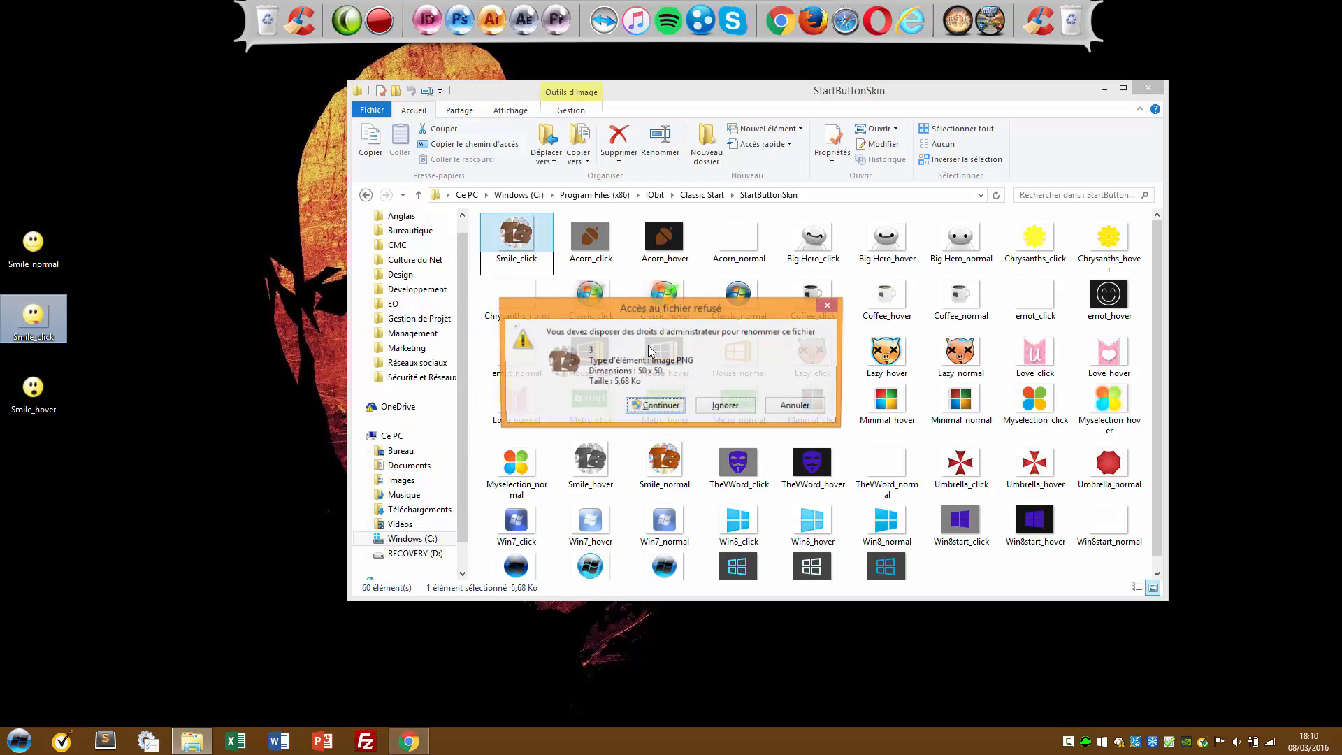
click(654, 407)
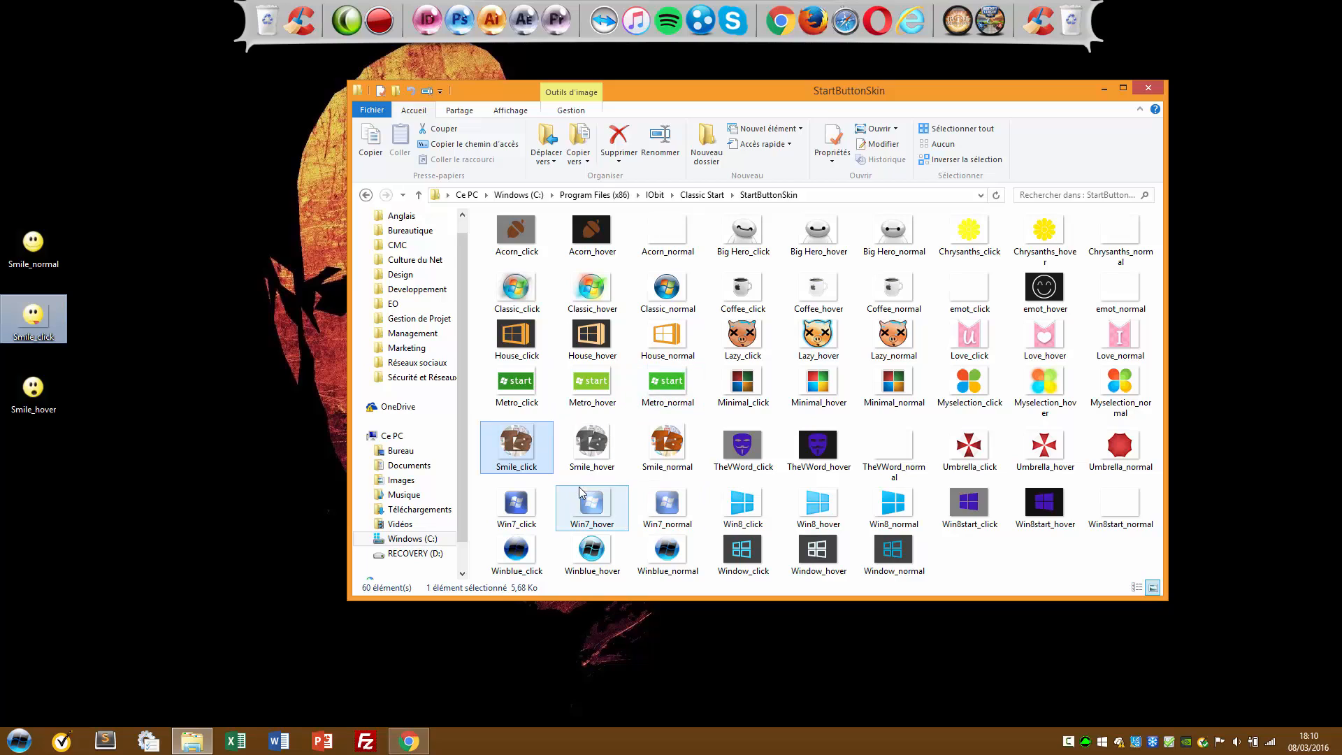
- Open the Start Menu 8 settings and apply the customised Smile icon as the Start button
drag(486, 480, 695, 452)
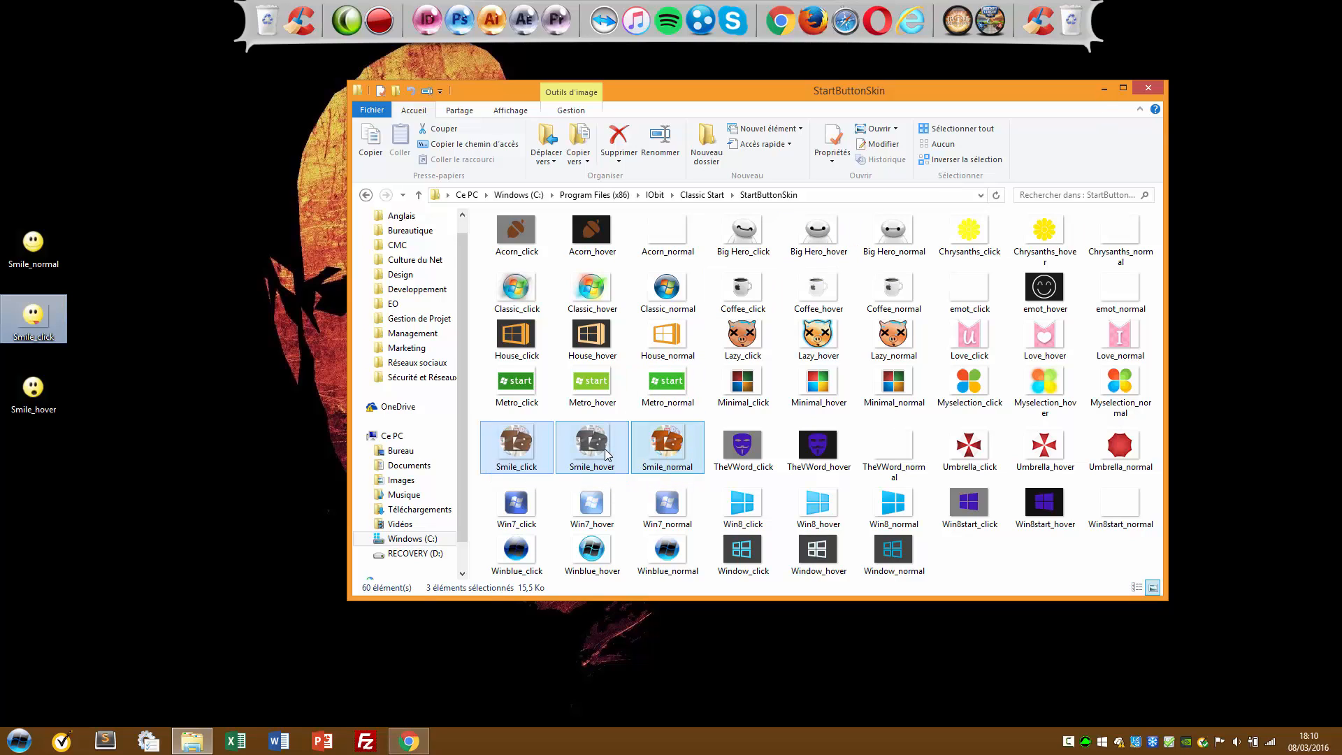
right_click(14, 745)
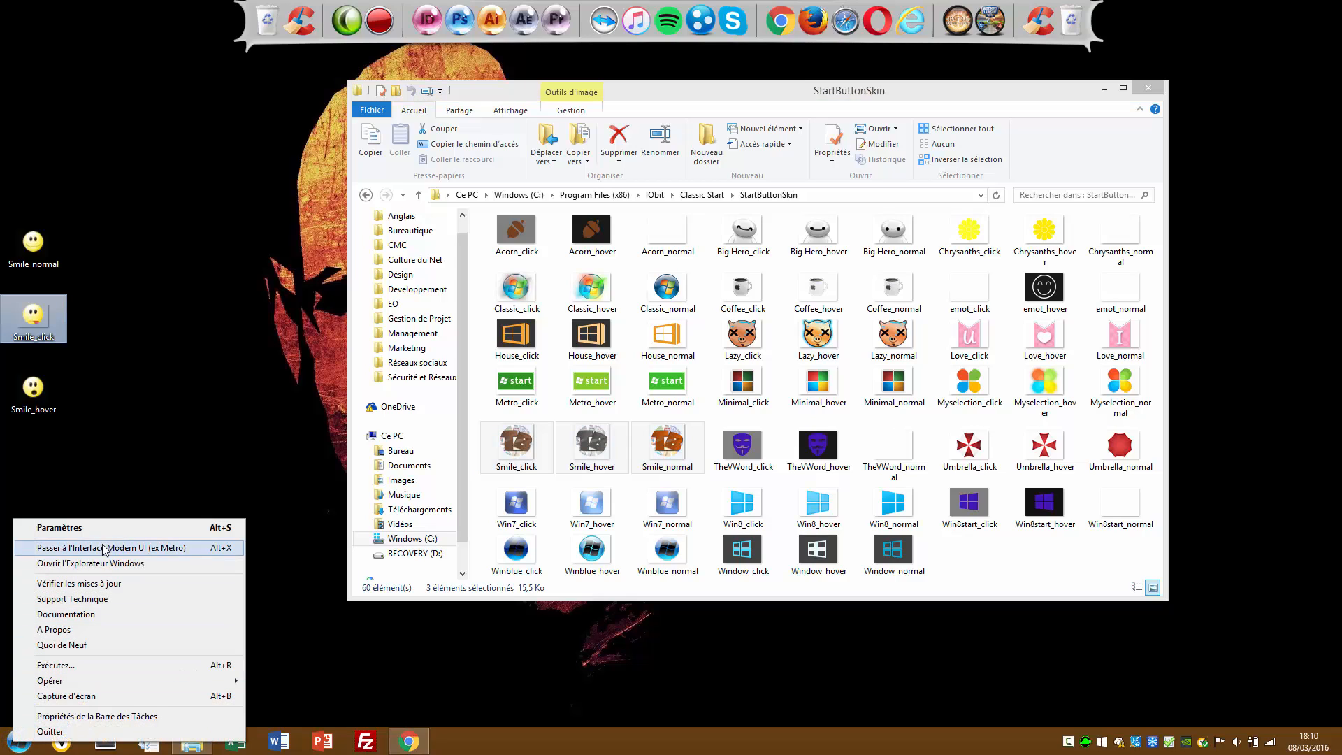
click(83, 528)
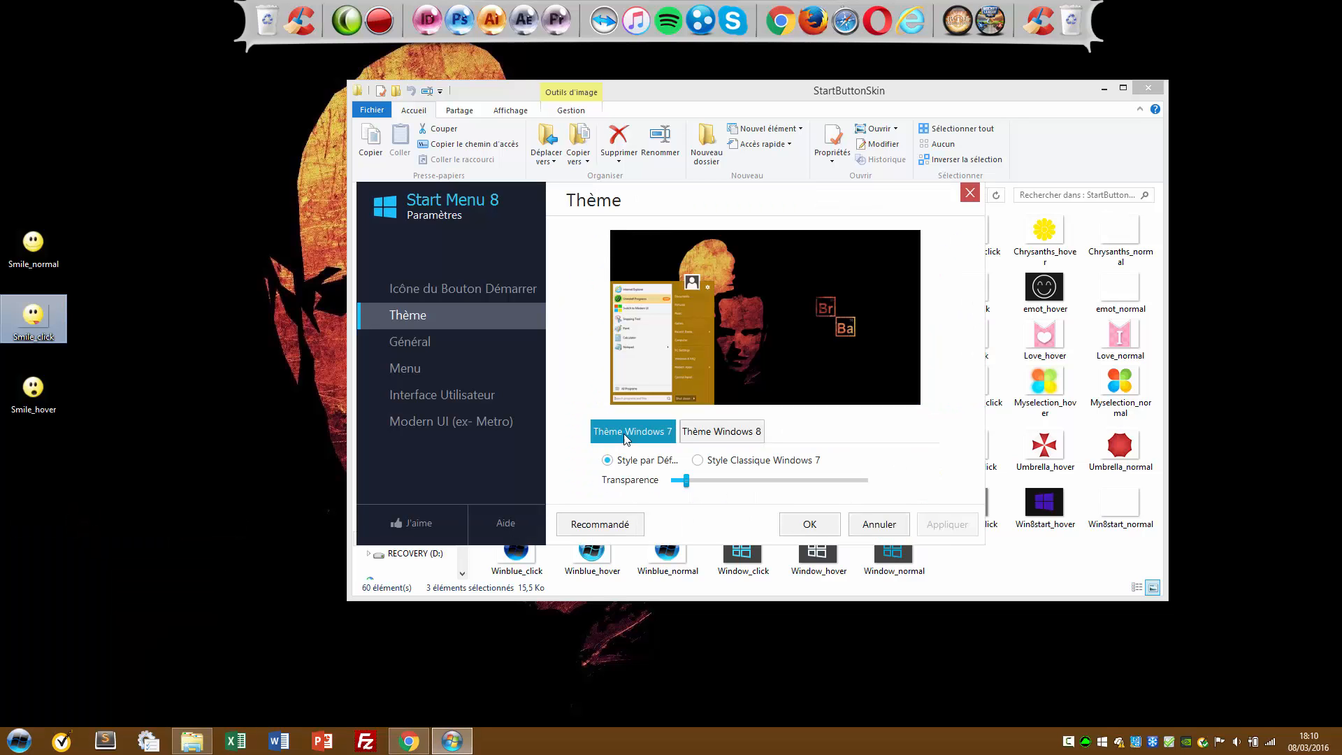
click(419, 291)
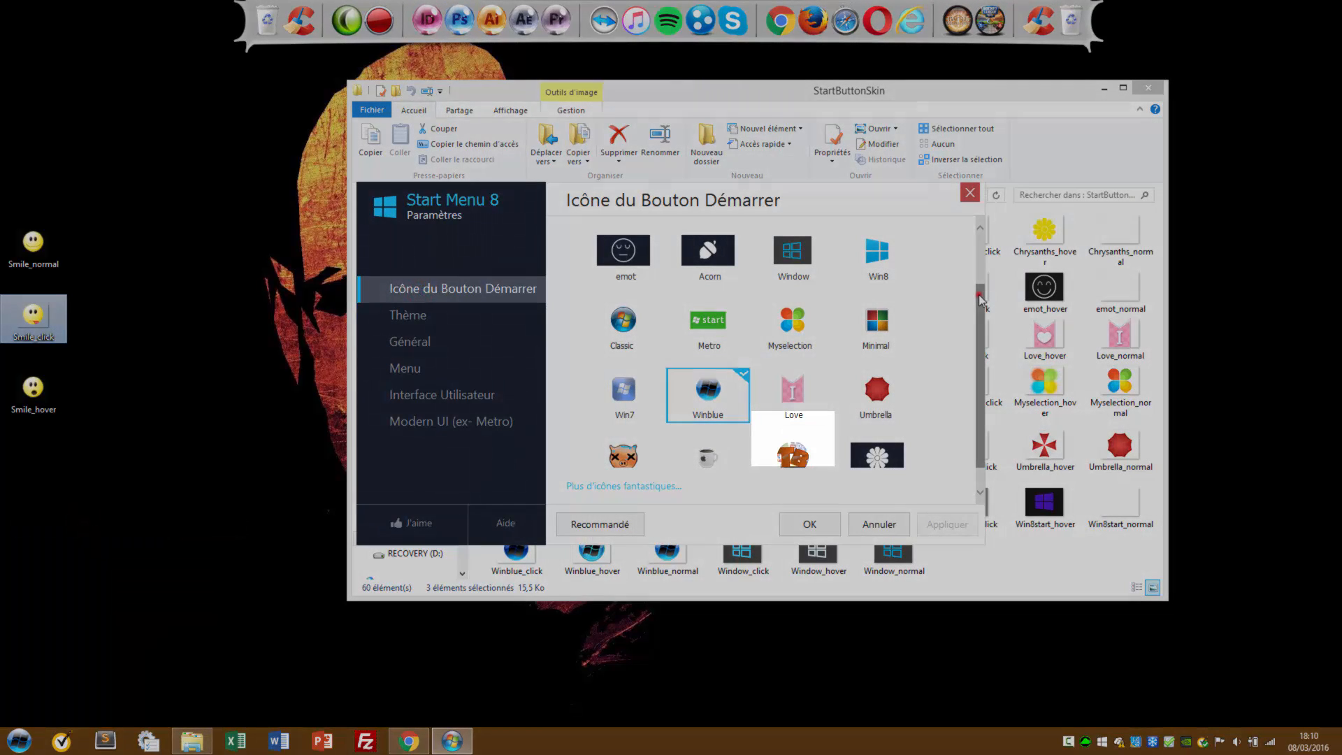
drag(980, 293, 980, 314)
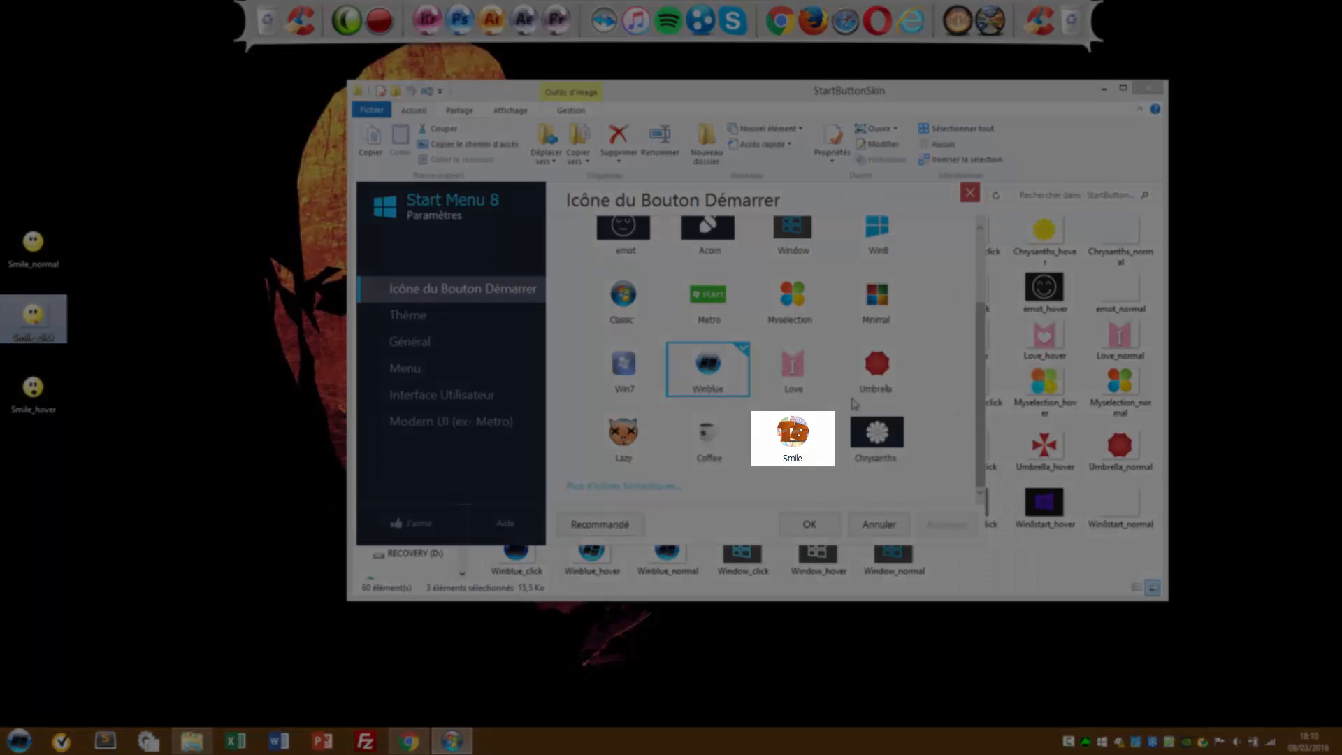
click(789, 441)
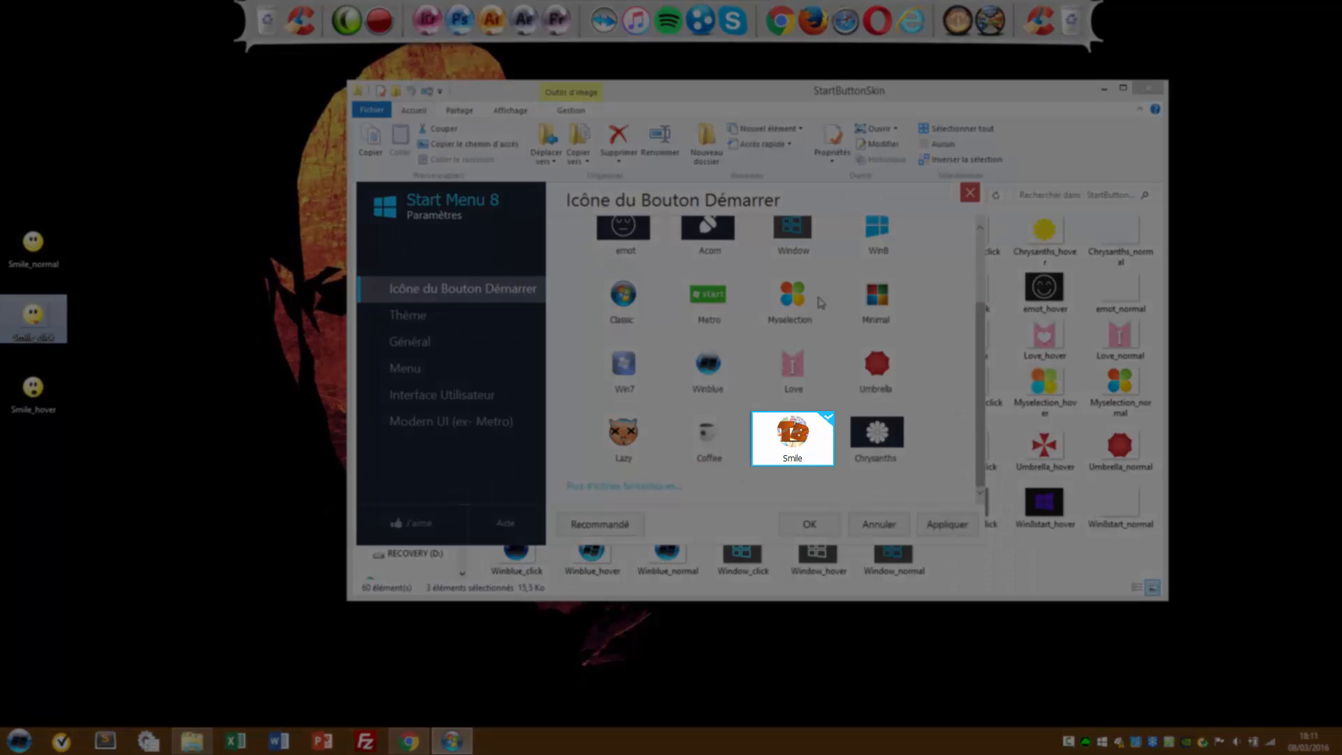
drag(125, 193, 3, 509)
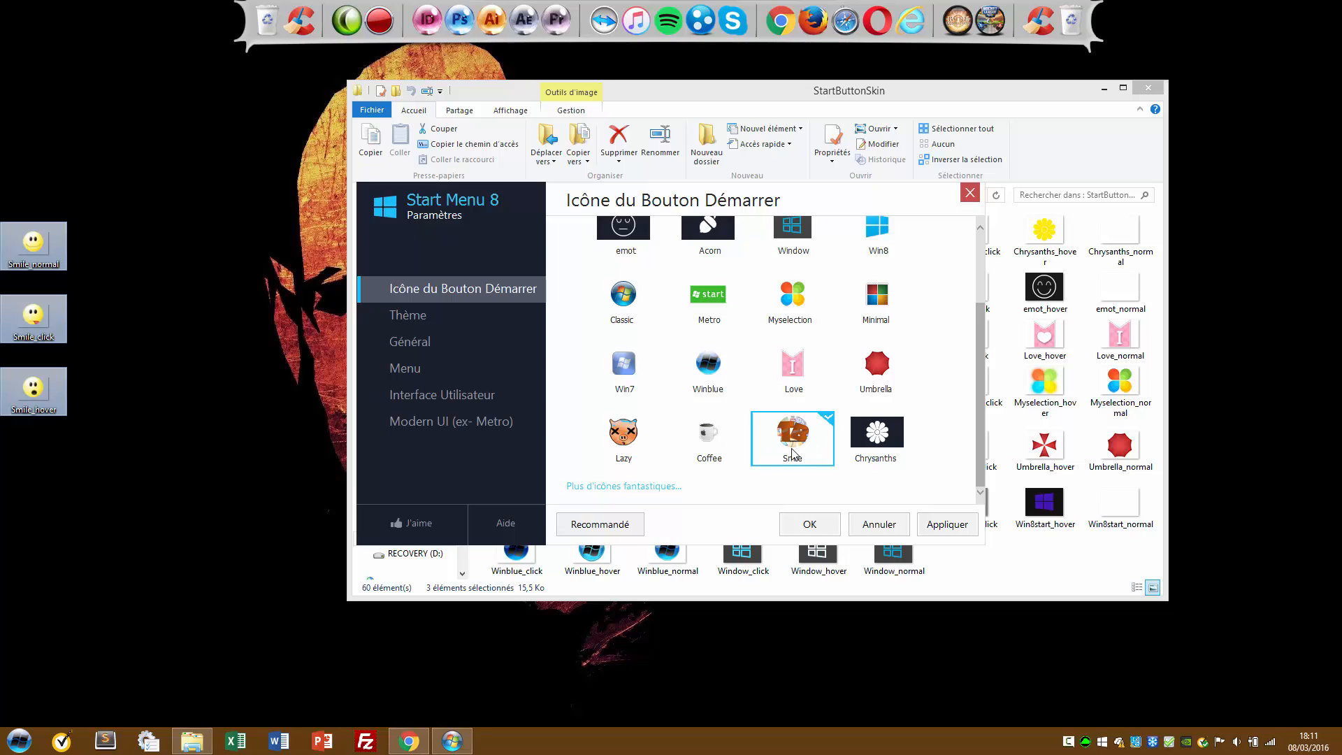
click(947, 525)
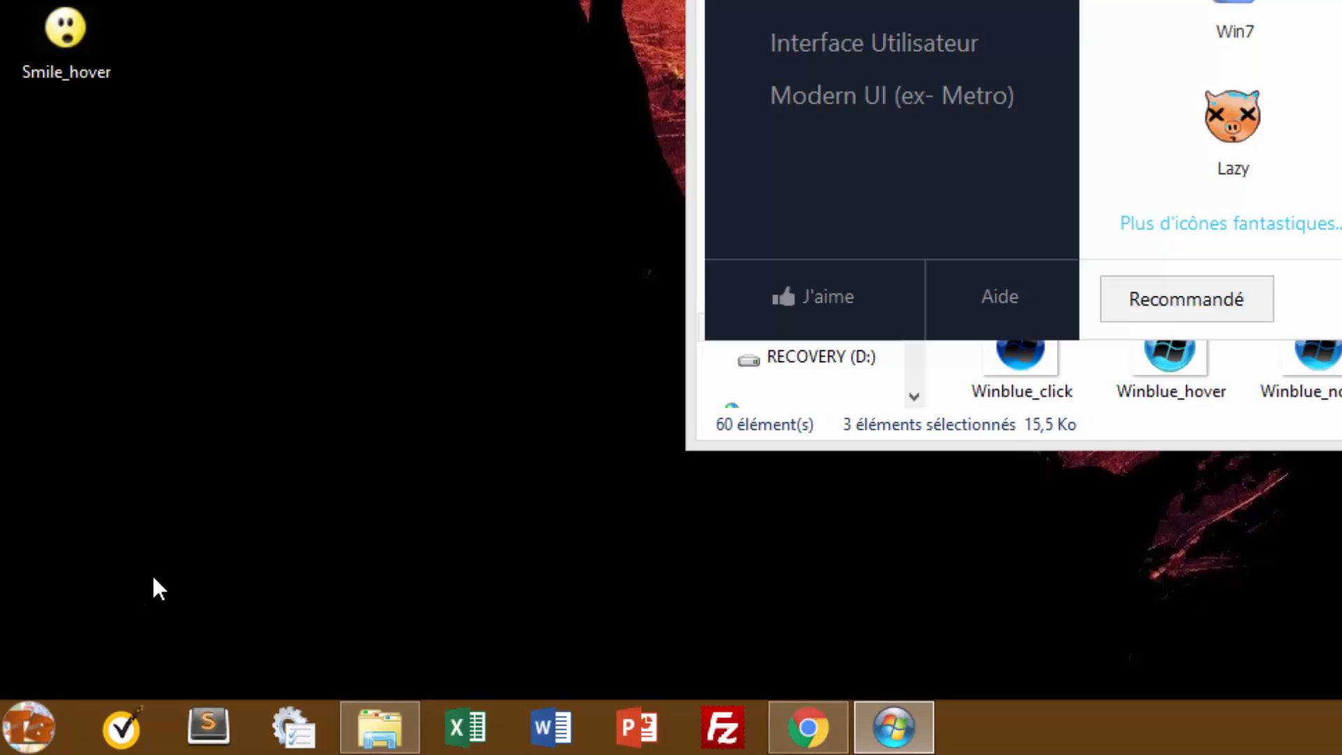
- Test the new Start button by opening the Start menu, and close the Start Menu 8 settings with the icon choice accepted
click(26, 728)
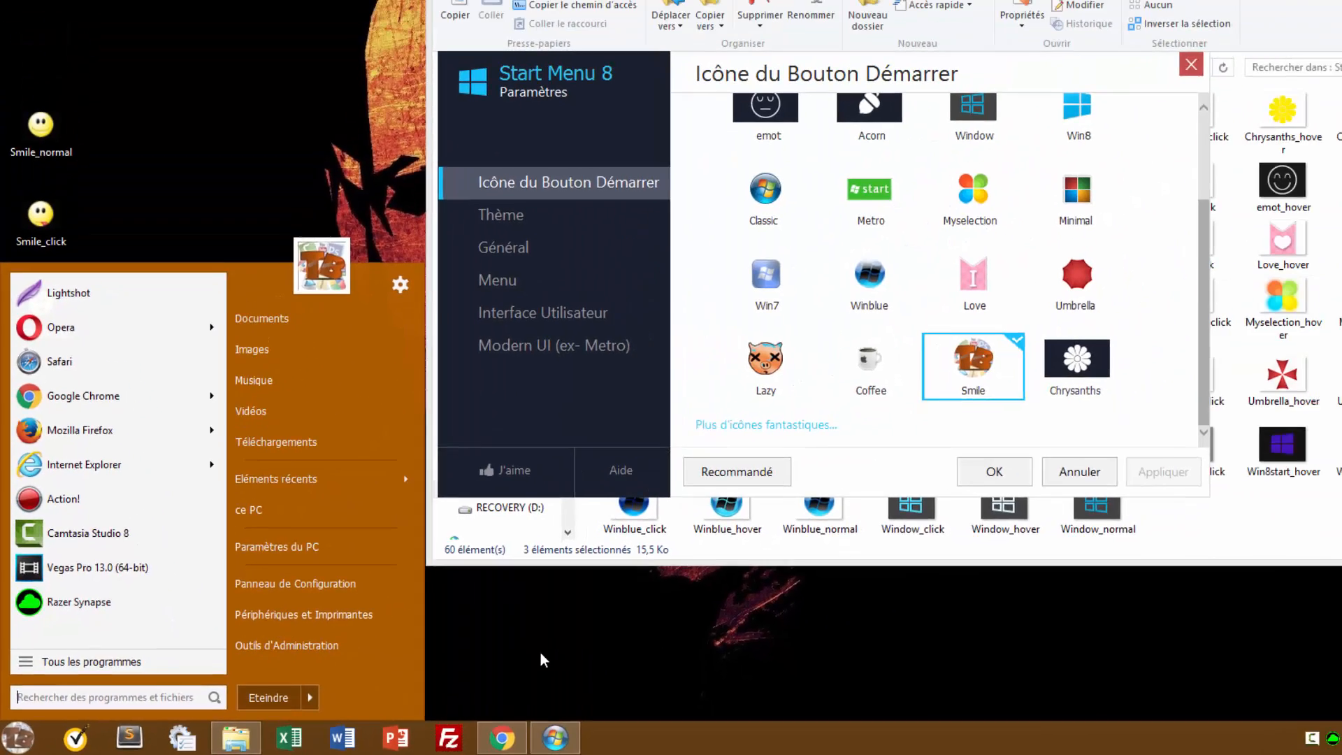
click(869, 596)
click(808, 524)
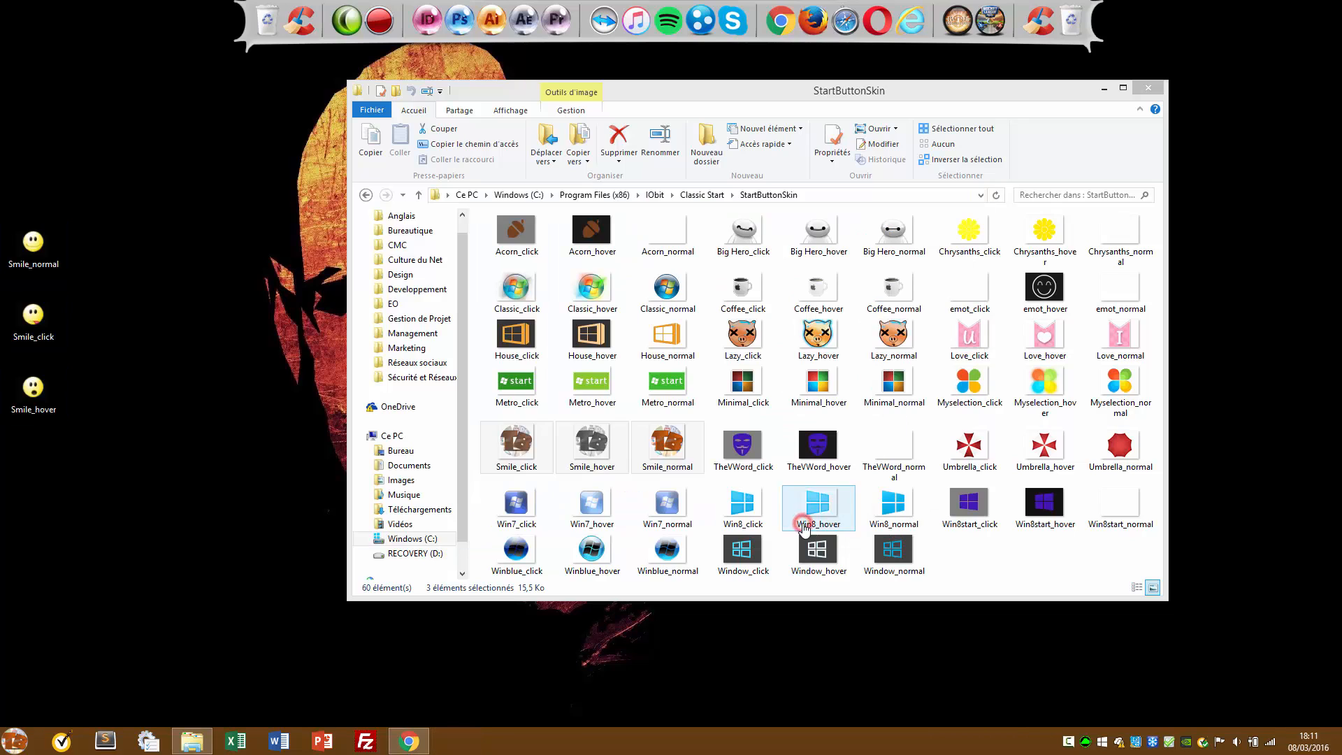